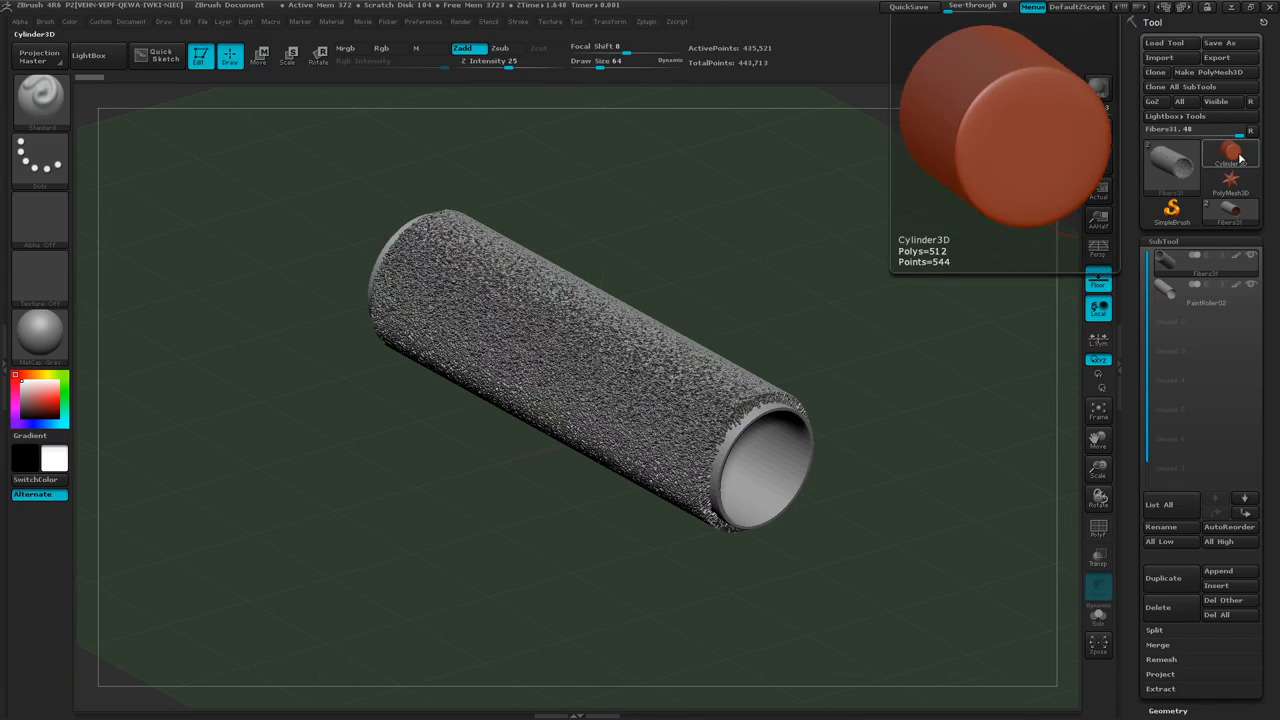
- Append a Cylinder3D subtool to the paint roller and make it the active subtool
click(1226, 587)
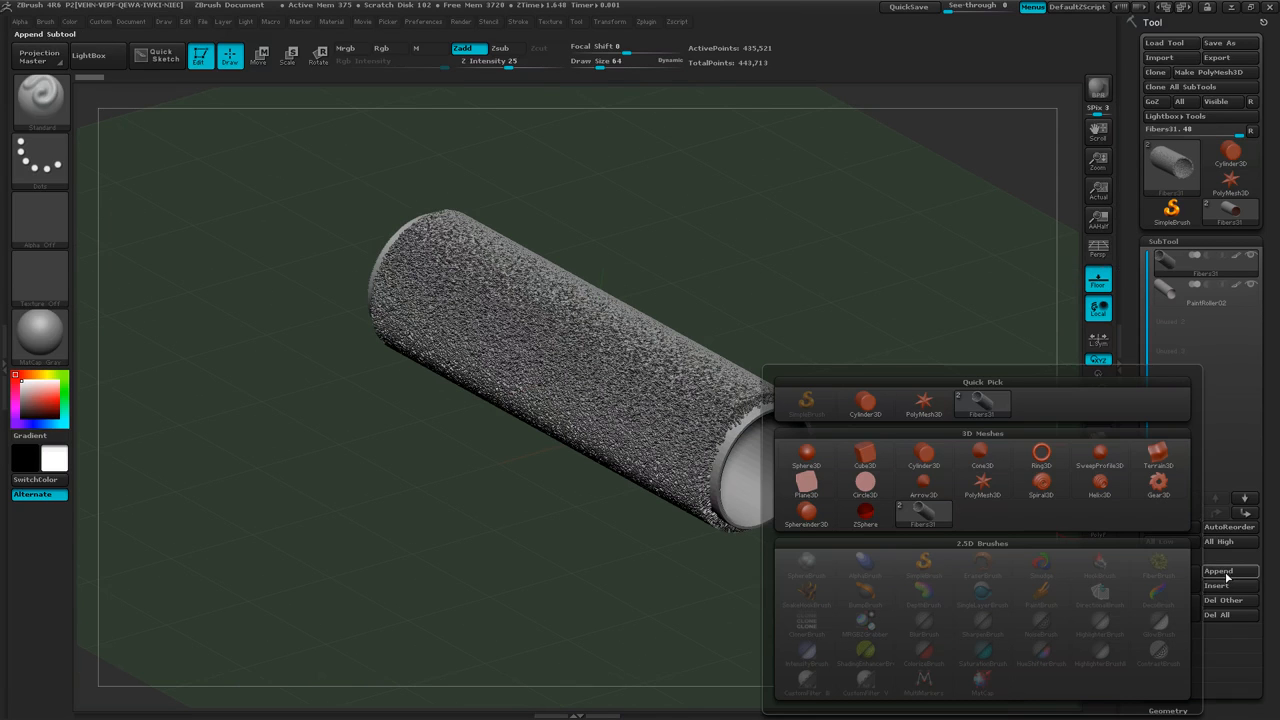
click(866, 405)
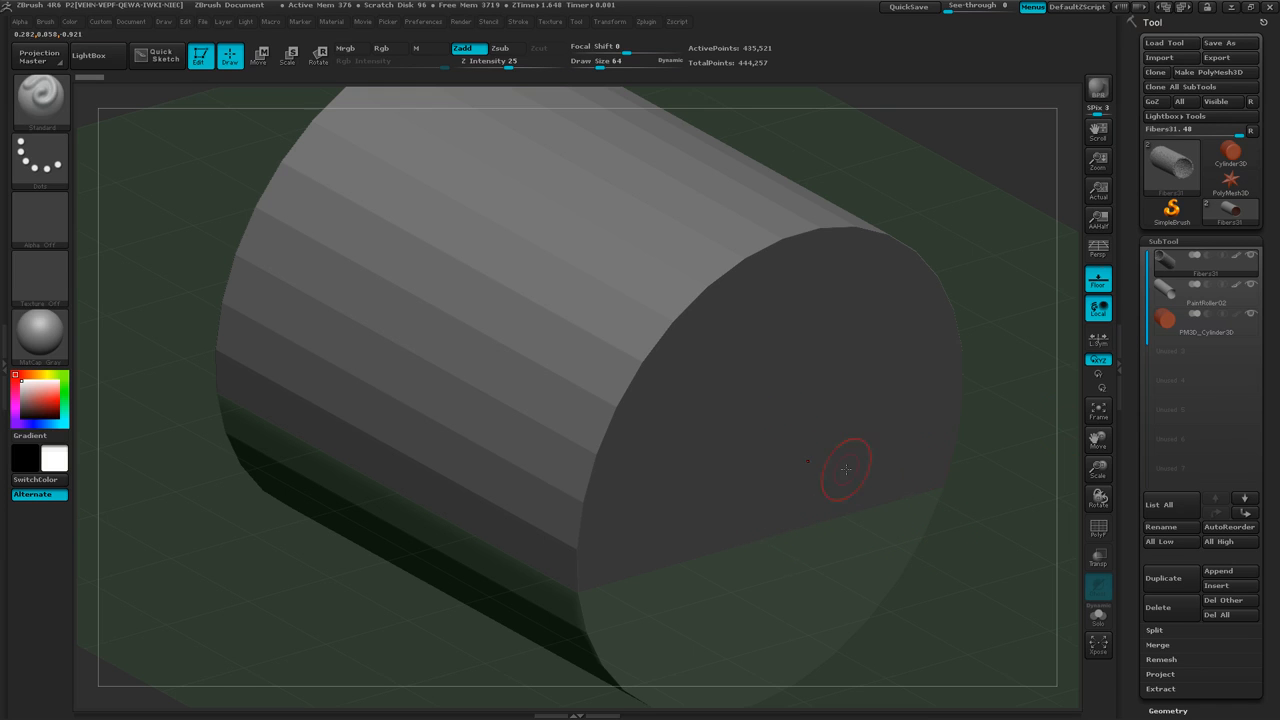
click(1200, 320)
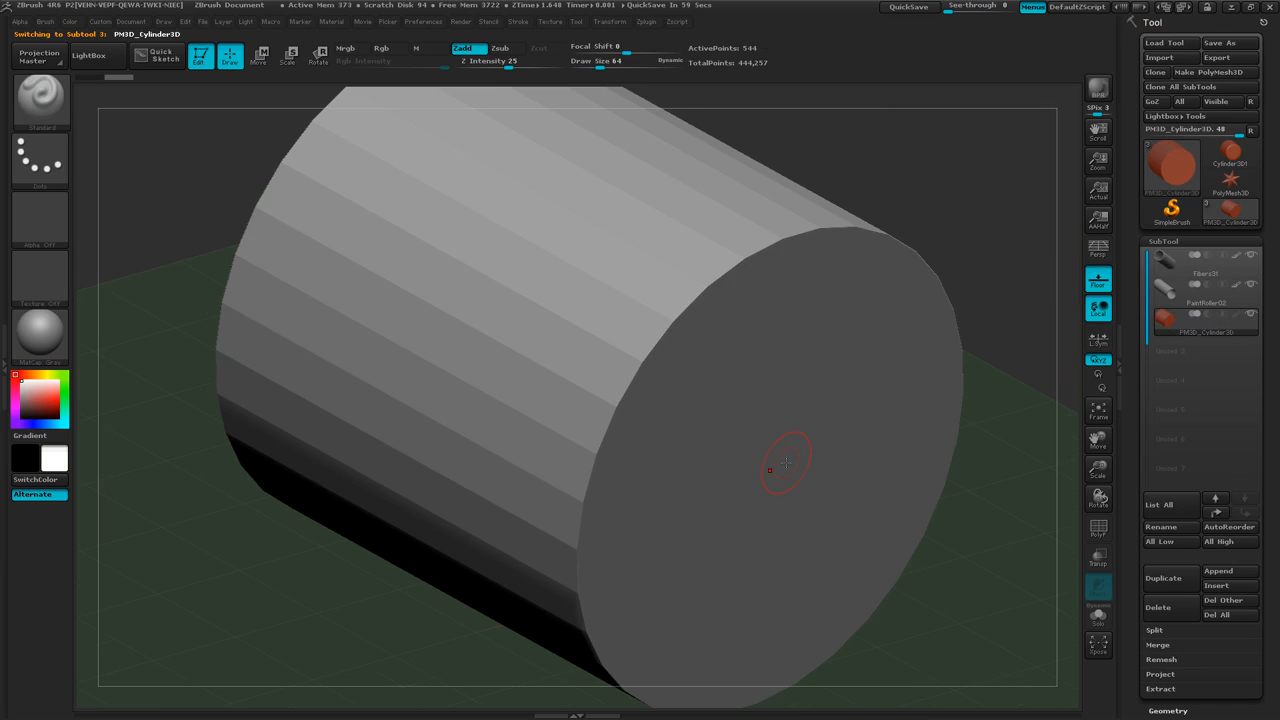
- Scale the cylinder down about its center until it fits just inside the roller's hollow core
key(w)
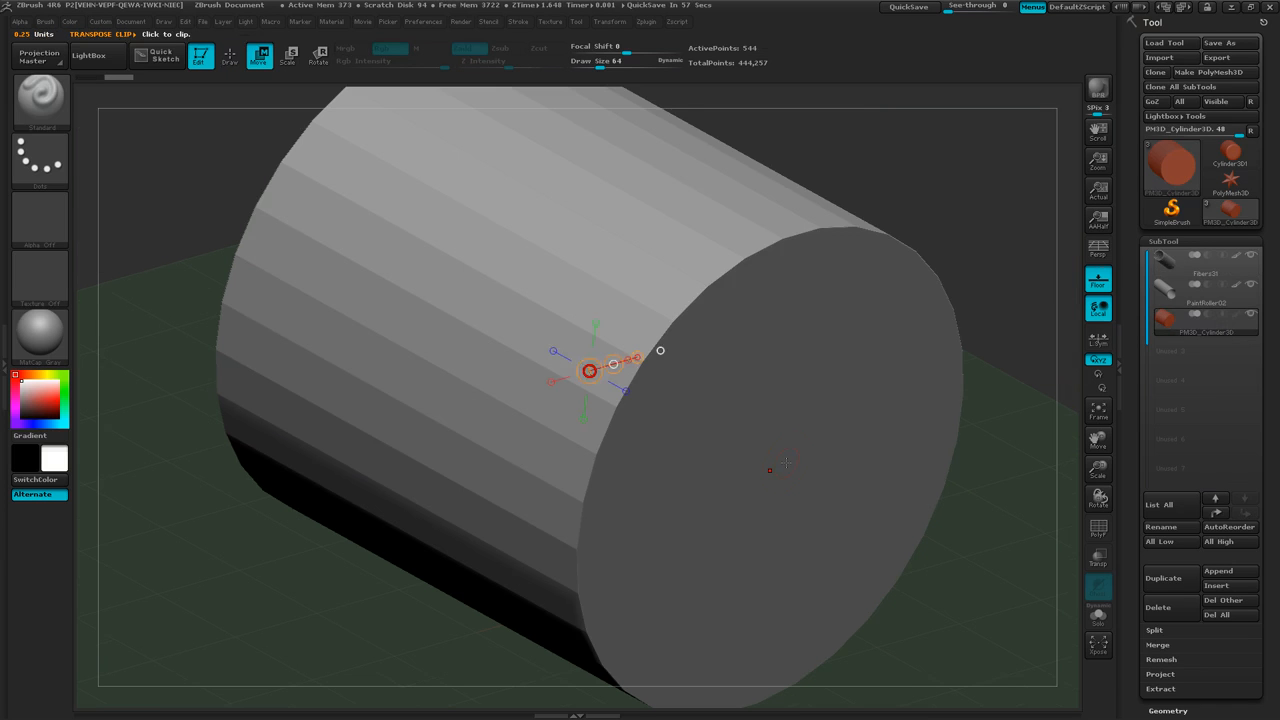
mouse_move(876, 566)
right_down()
mouse_move(799, 498)
mouse_move(814, 490)
mouse_move(790, 488)
mouse_move(868, 556)
mouse_move(830, 548)
right_up()
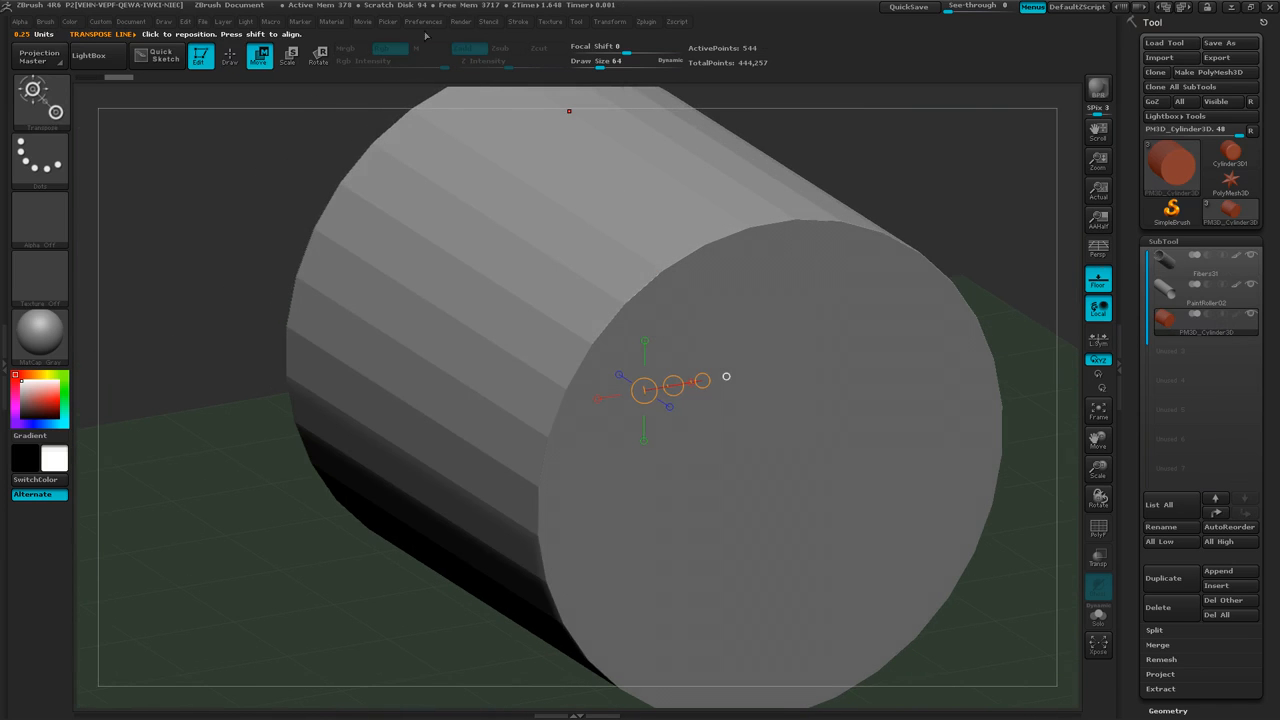
click(288, 57)
right_drag(766, 471, 831, 487)
ctrl+right_drag(905, 570, 658, 379)
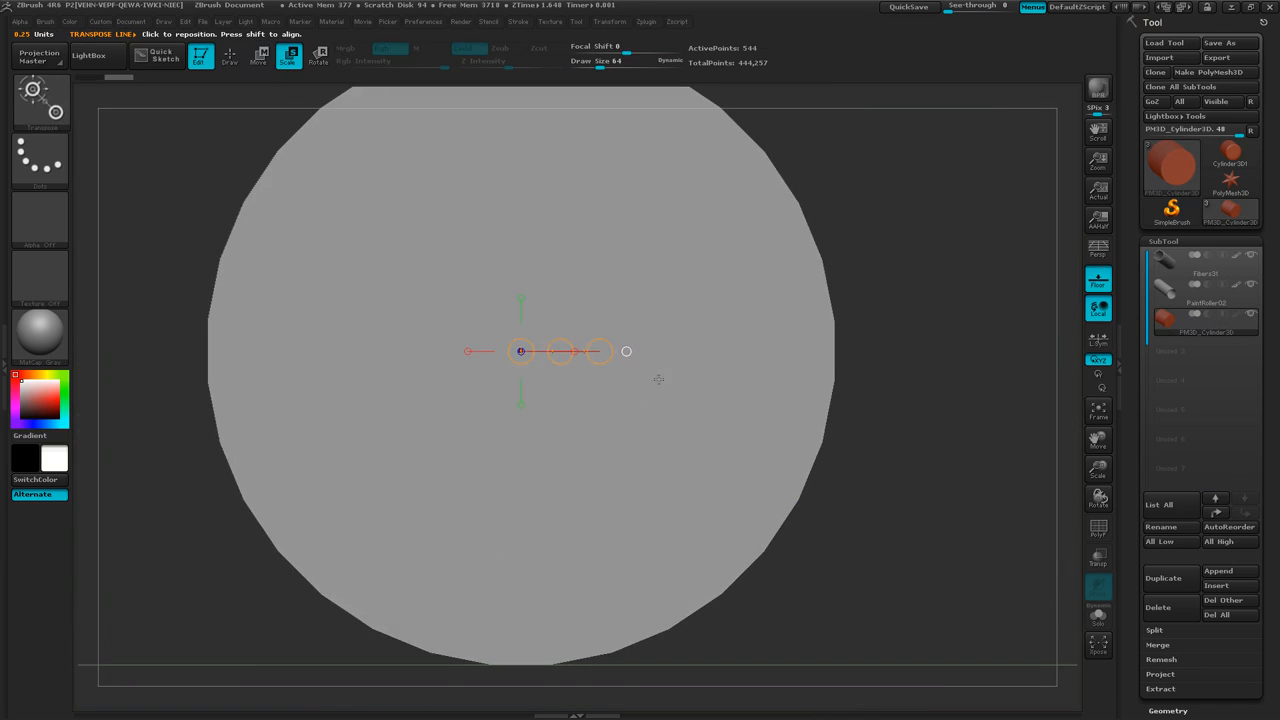
drag(600, 351, 522, 349)
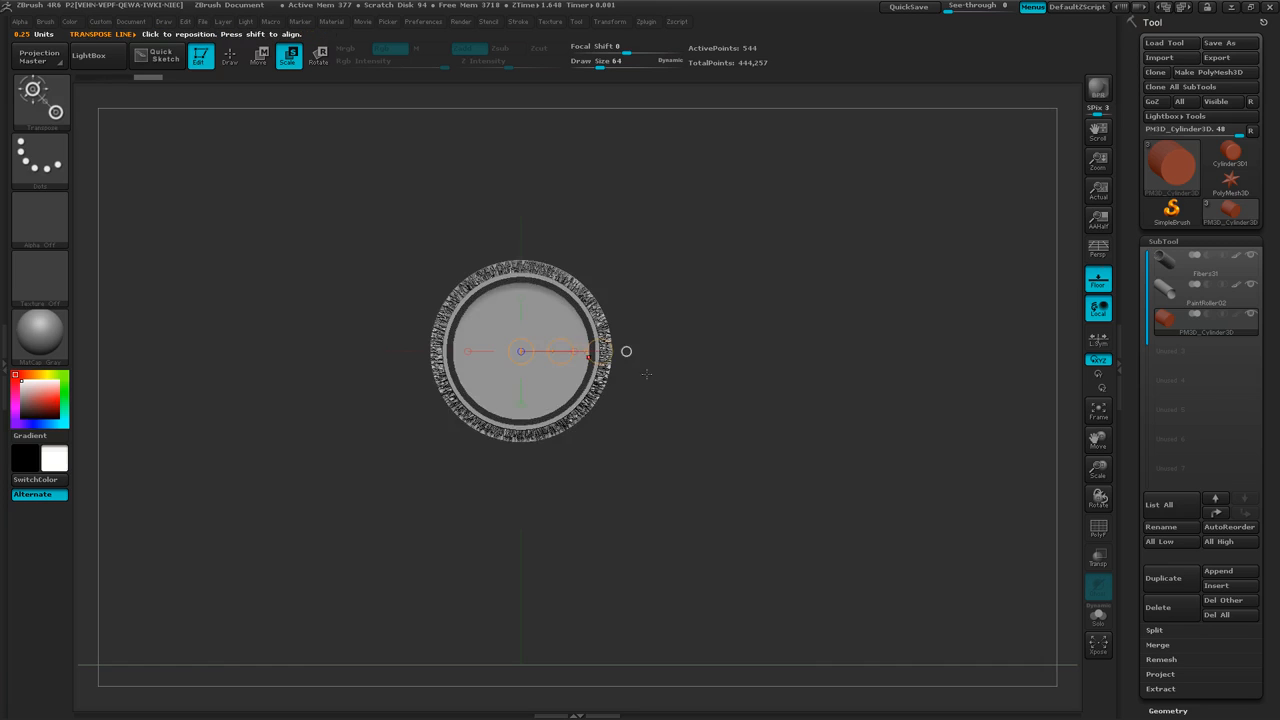
mouse_move(745, 411)
ctrl+right_down()
mouse_move(934, 420)
mouse_move(886, 443)
mouse_move(926, 440)
ctrl+right_up()
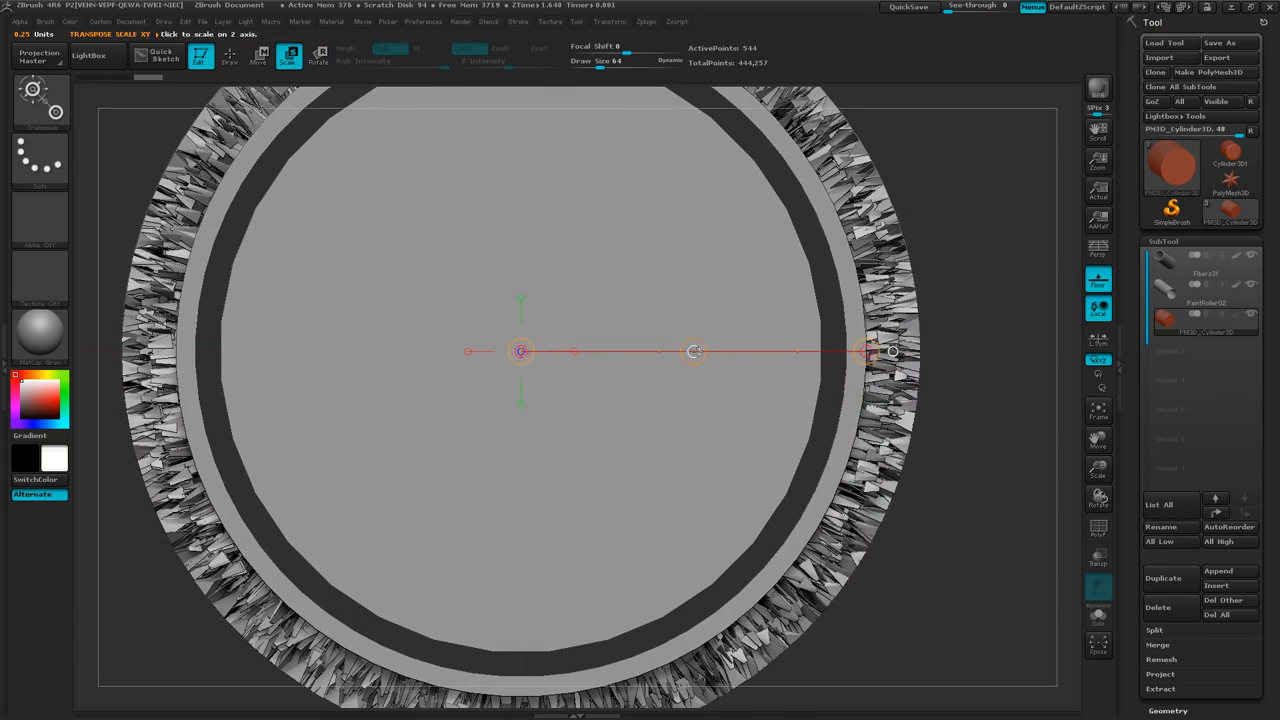
drag(866, 351, 893, 352)
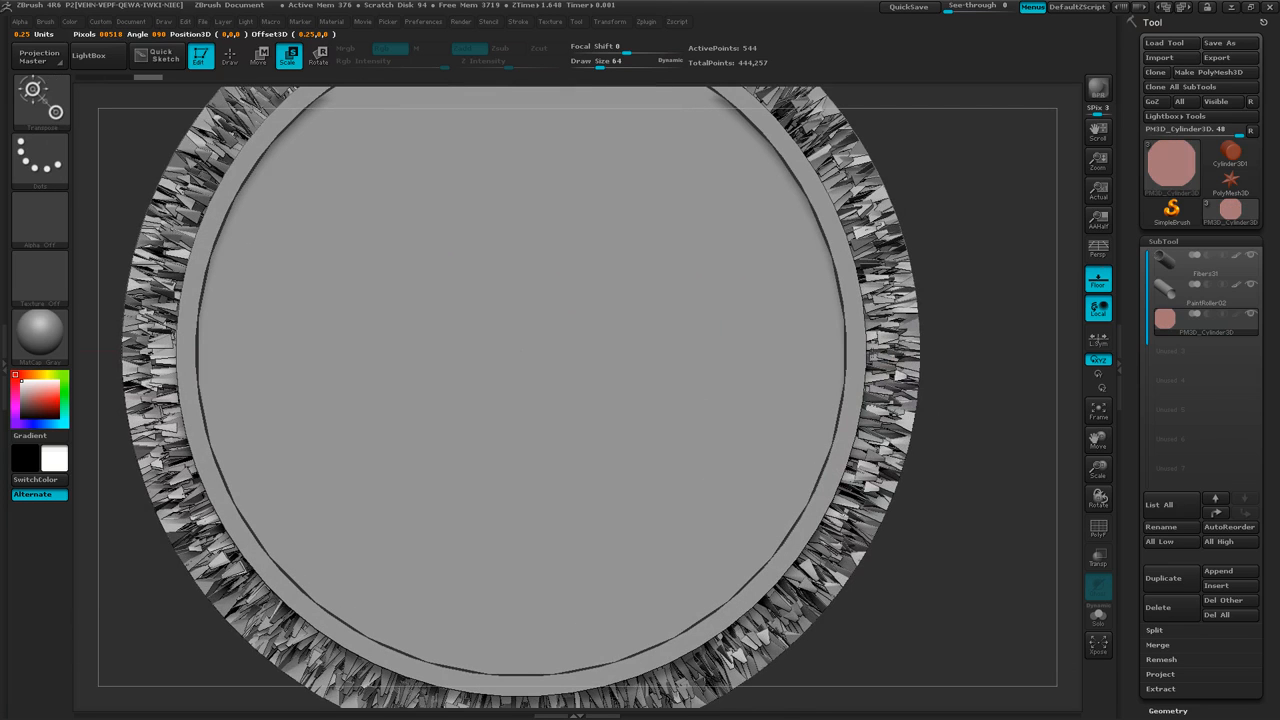
drag(893, 352, 893, 352)
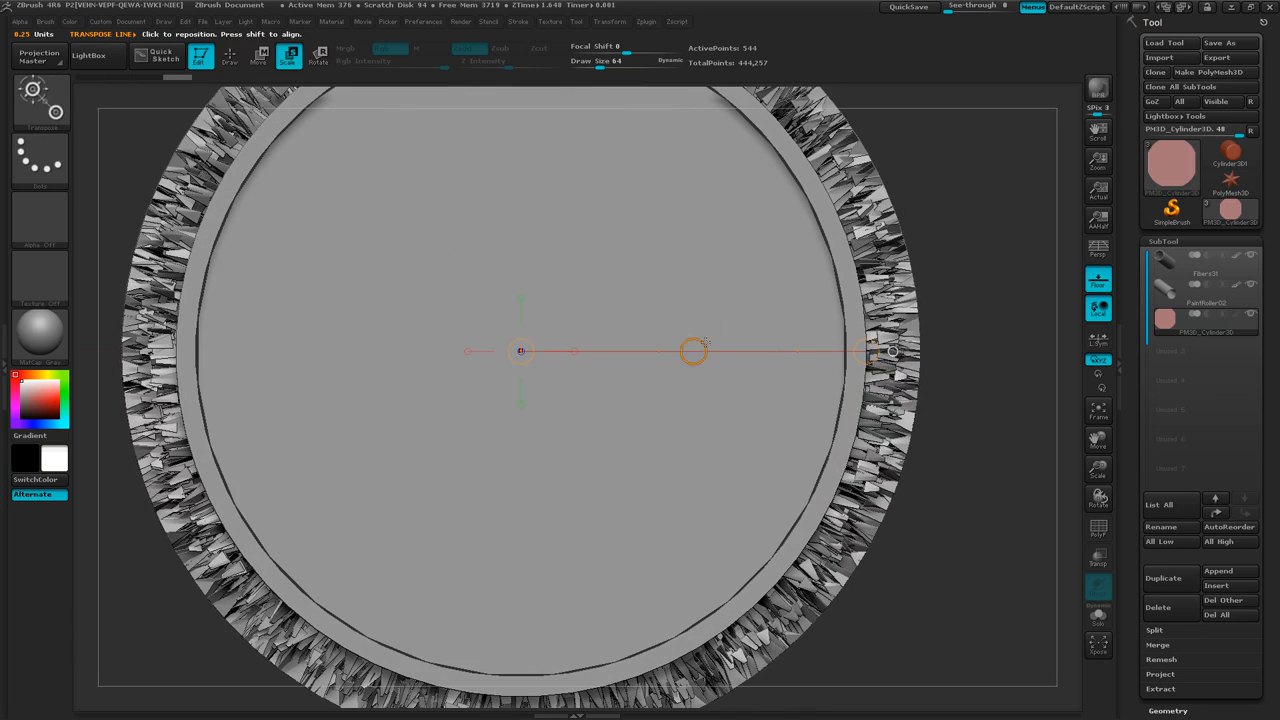
- Make the other subtools transparent and stretch the cylinder lengthwise until it protrudes slightly from the roller's ends
right_drag(510, 527, 745, 490)
shift+right_drag(347, 441, 168, 327)
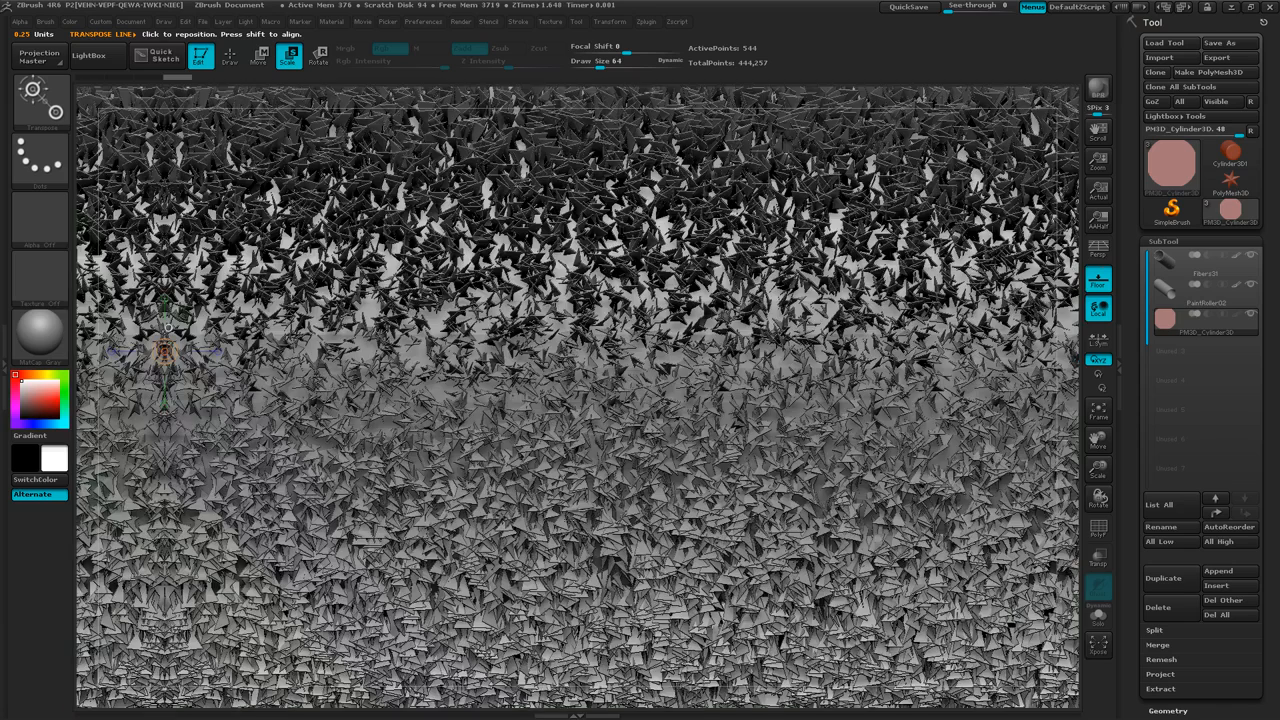
ctrl+right_drag(481, 548, 481, 460)
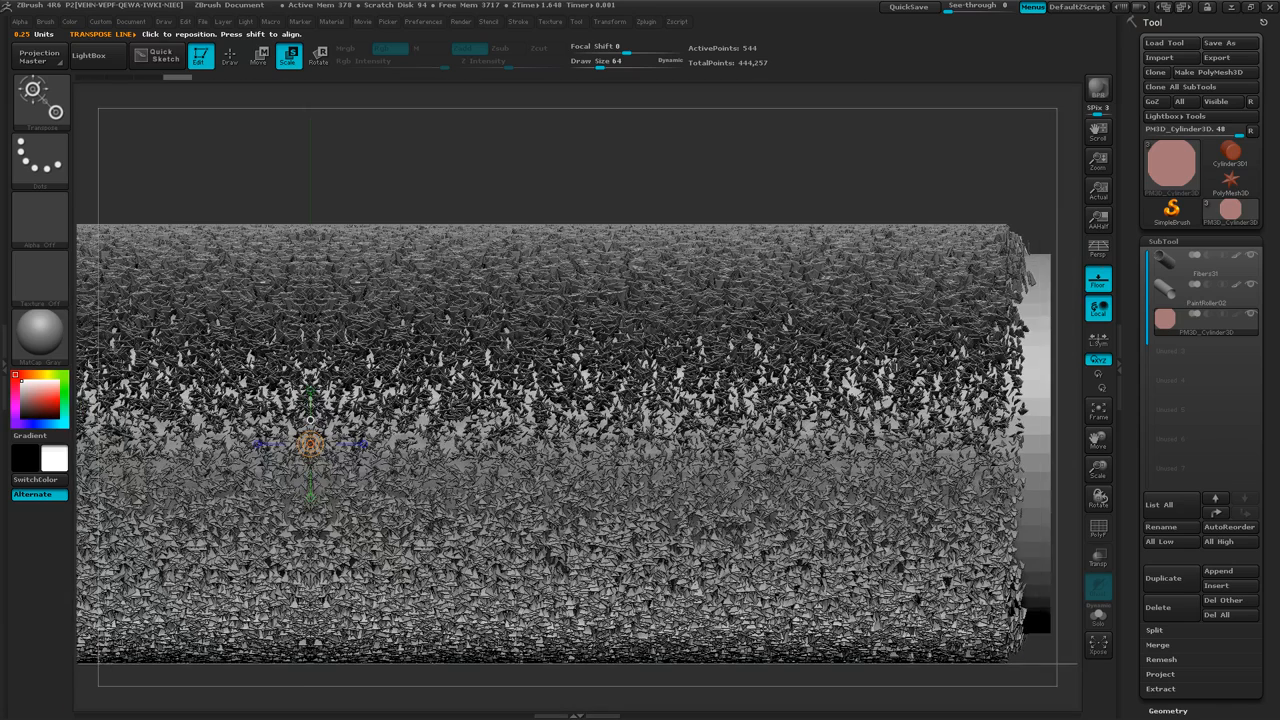
click(1098, 557)
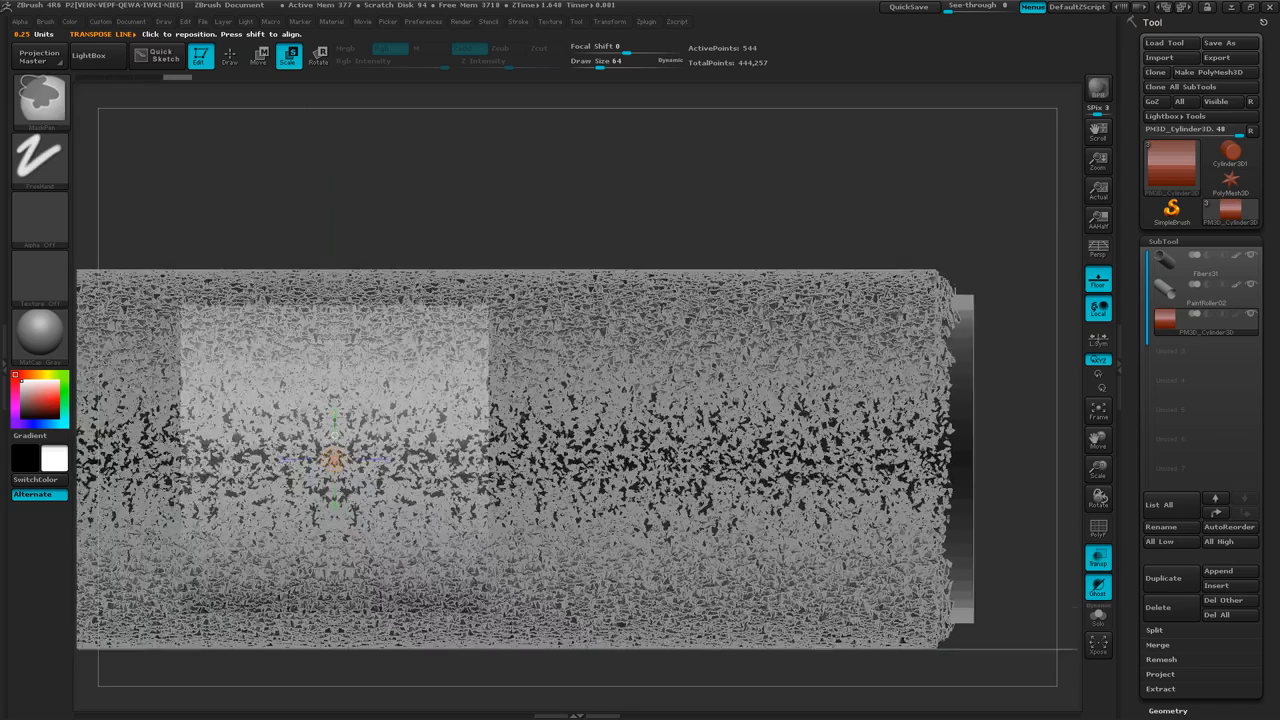
mouse_move(386, 500)
ctrl+right_down()
mouse_move(386, 425)
mouse_move(386, 440)
ctrl+right_up()
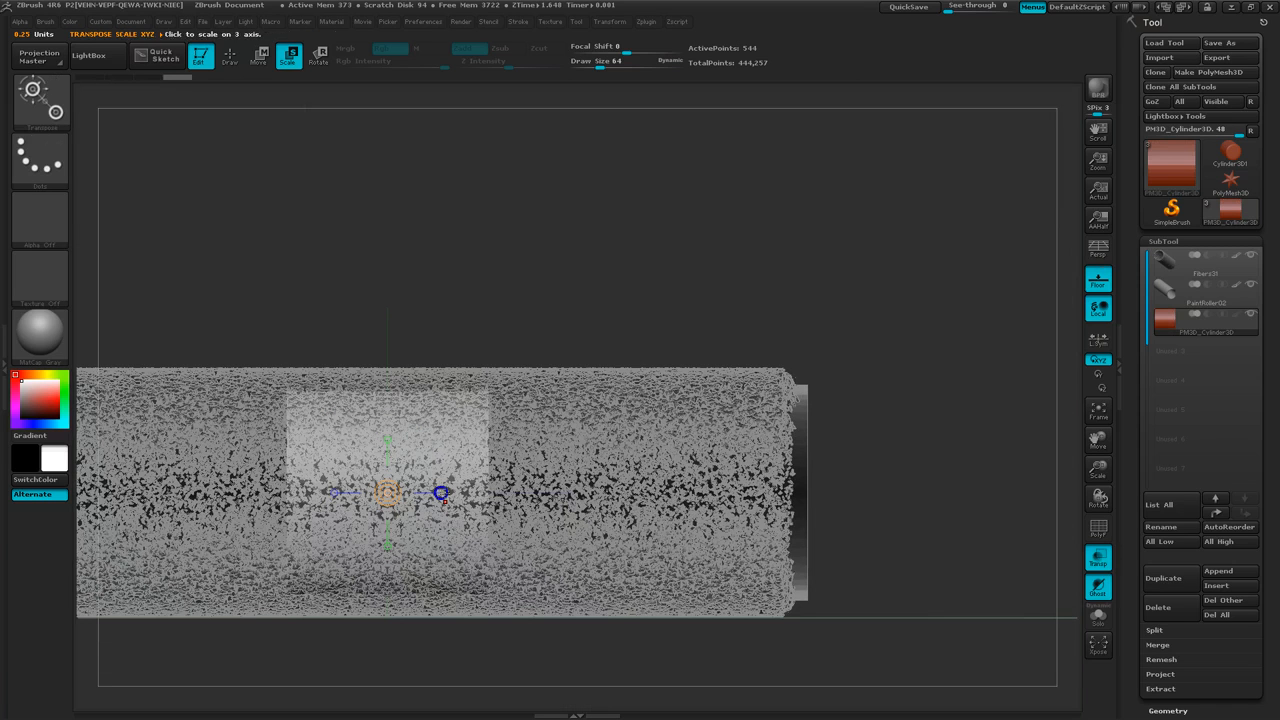
drag(443, 492, 495, 492)
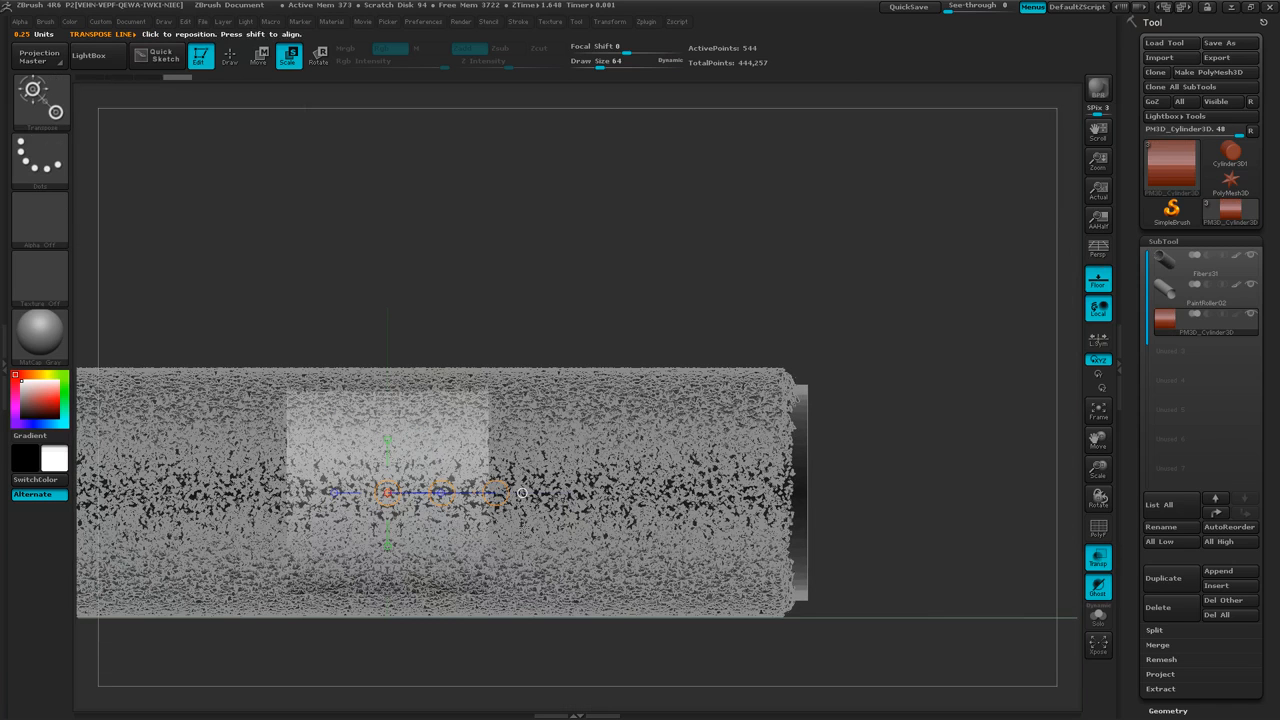
click(259, 56)
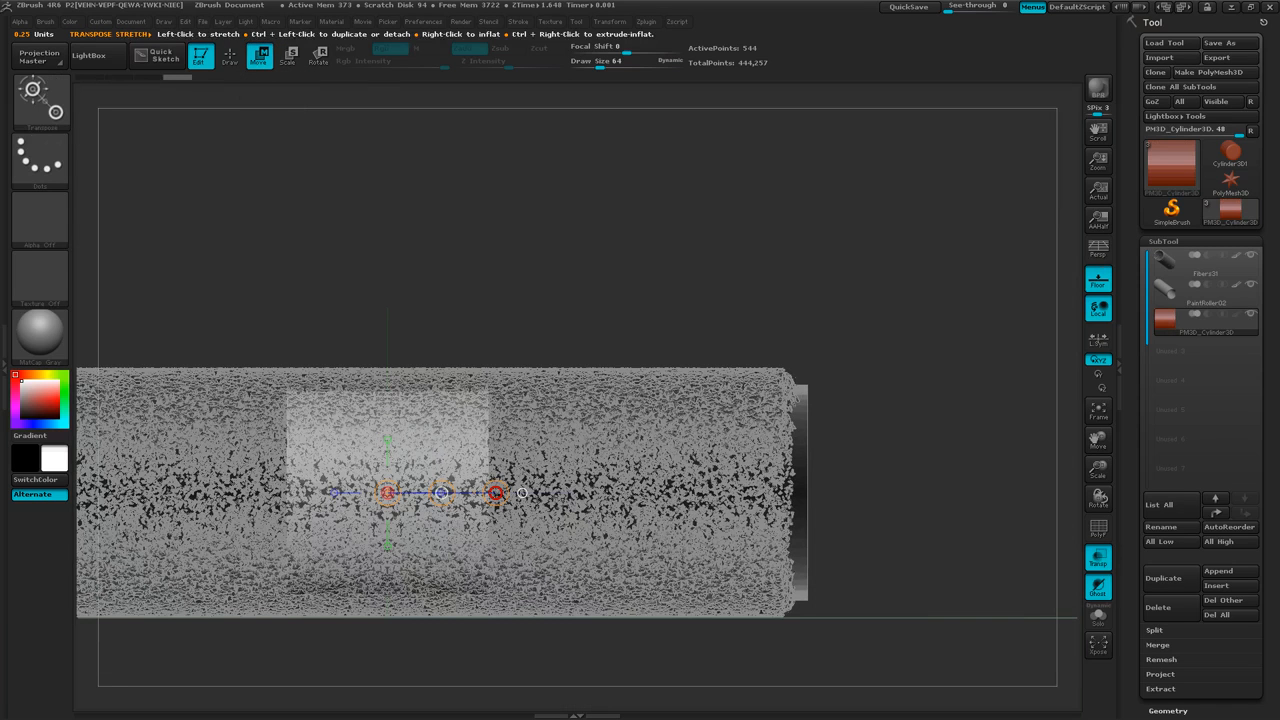
drag(496, 493, 867, 521)
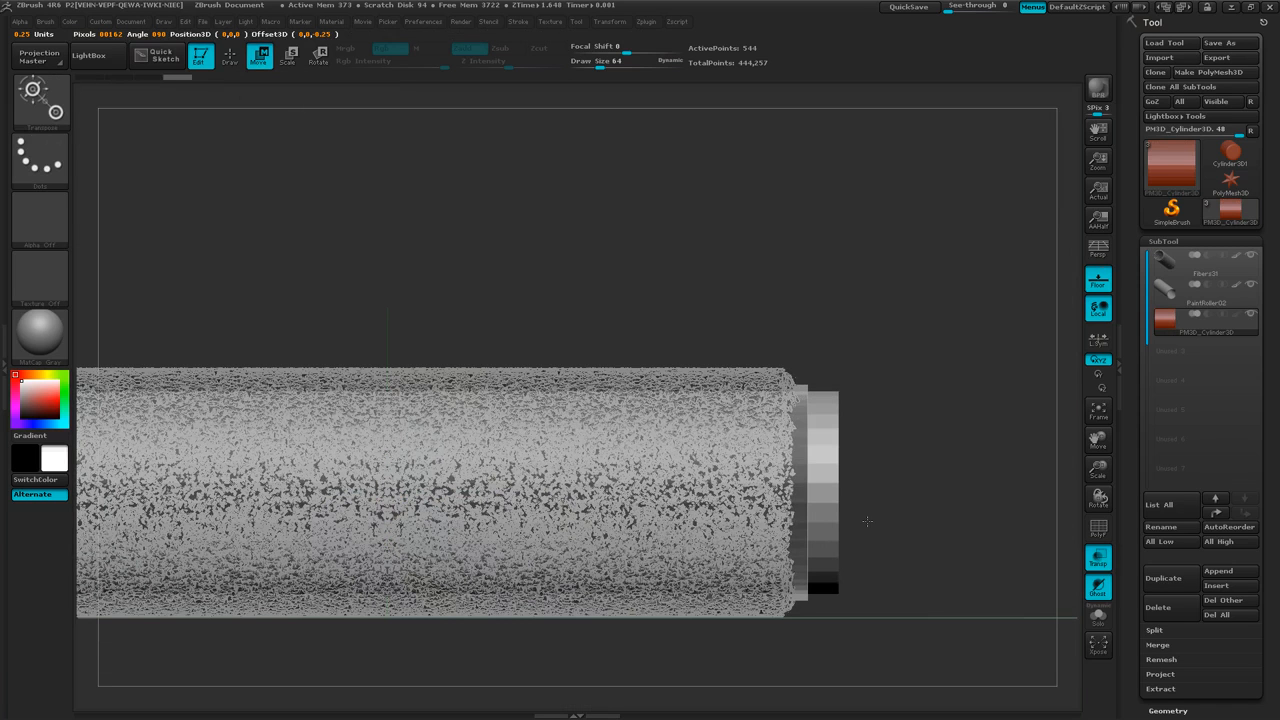
drag(867, 521, 867, 521)
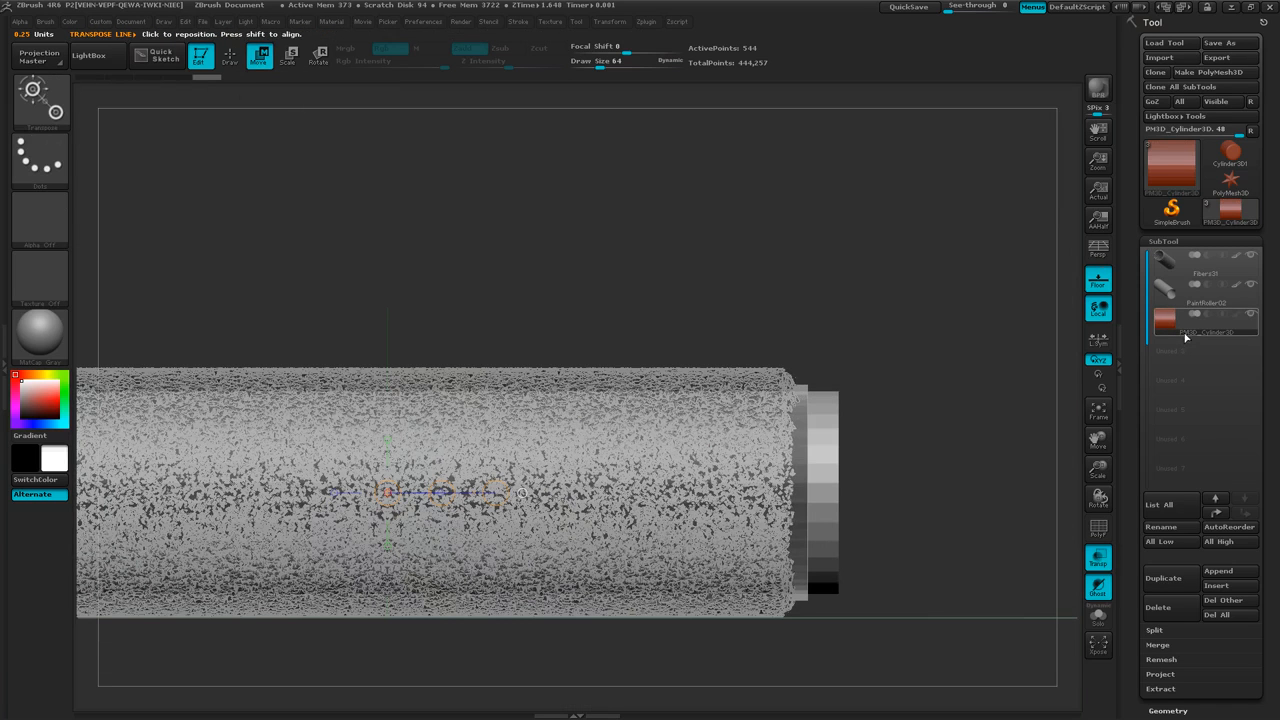
- Show the polyframe, subdivide the cylinder twice, and turn transparency off
mouse_move(888, 353)
mouse_down()
mouse_move(880, 380)
mouse_move(892, 322)
mouse_move(820, 338)
mouse_move(860, 314)
mouse_up()
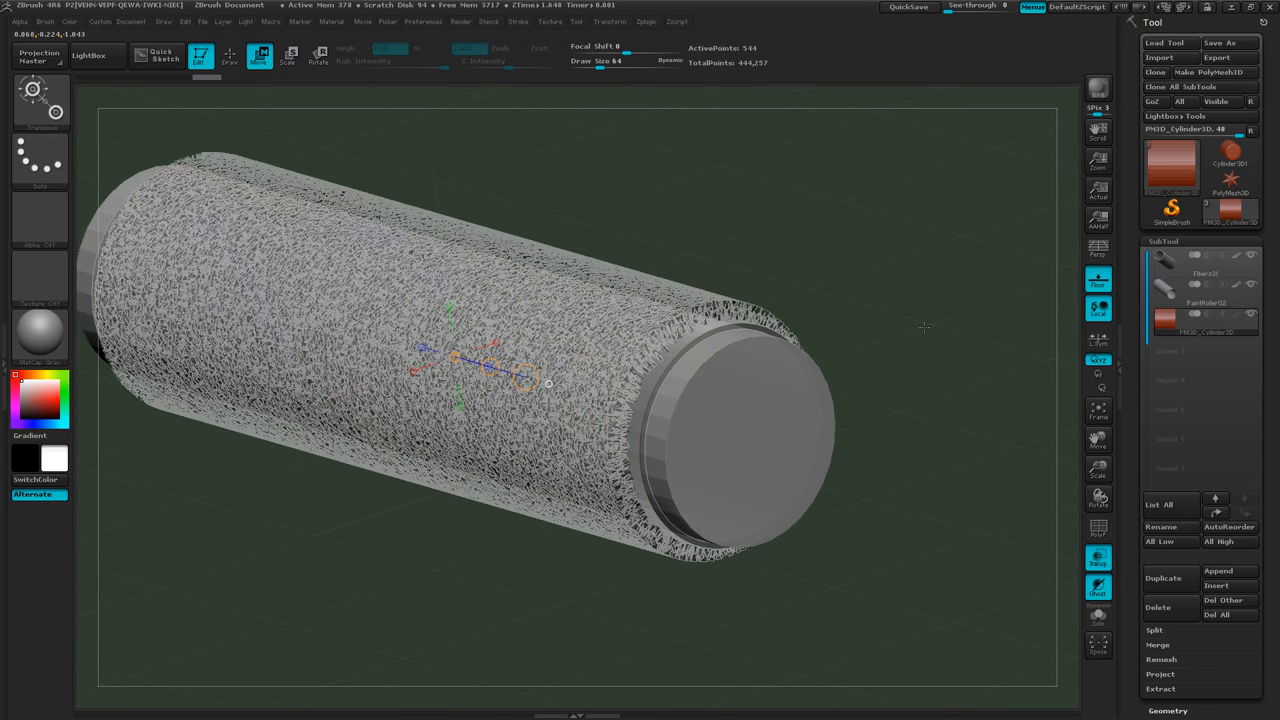
key(ctrl)
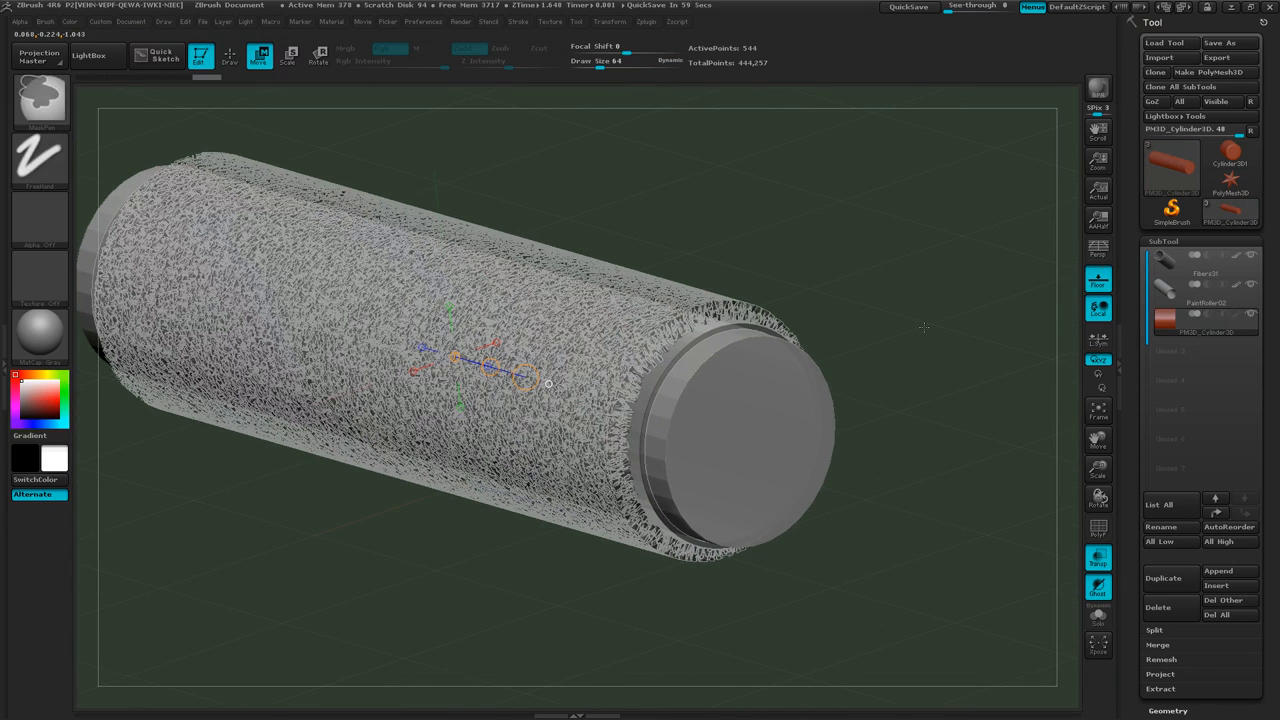
key(shift+f)
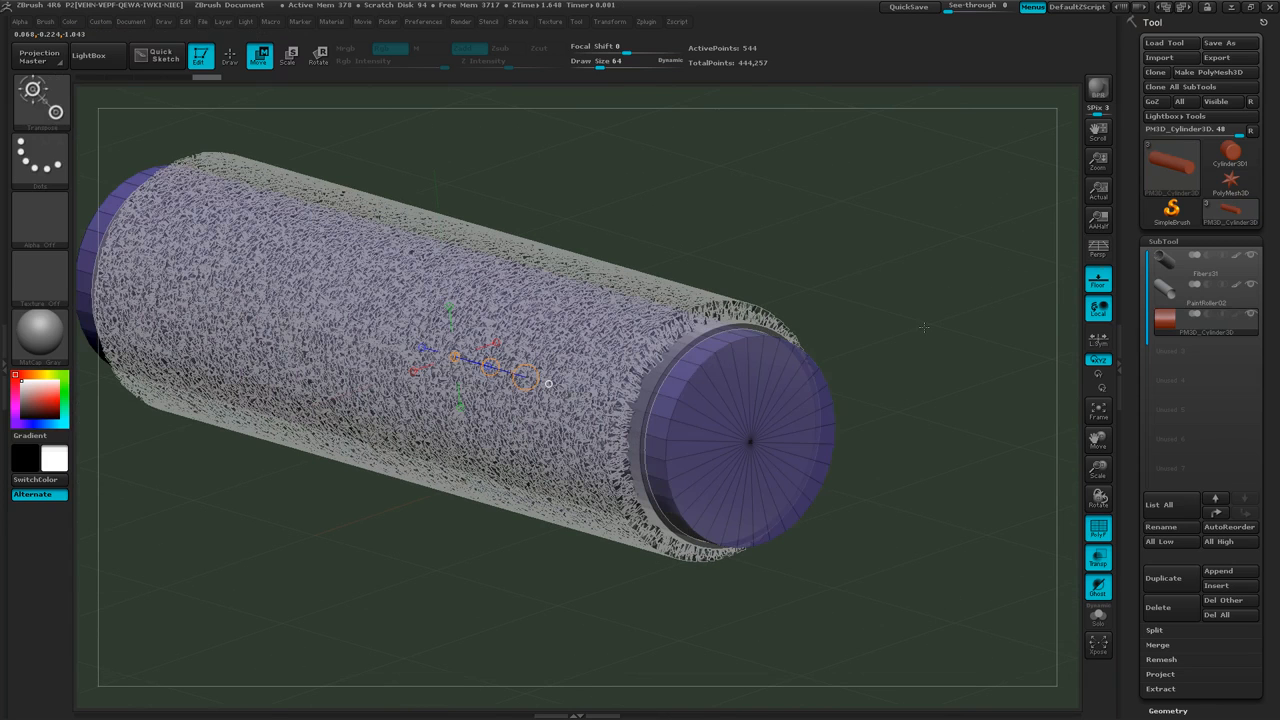
key(ctrl+d)
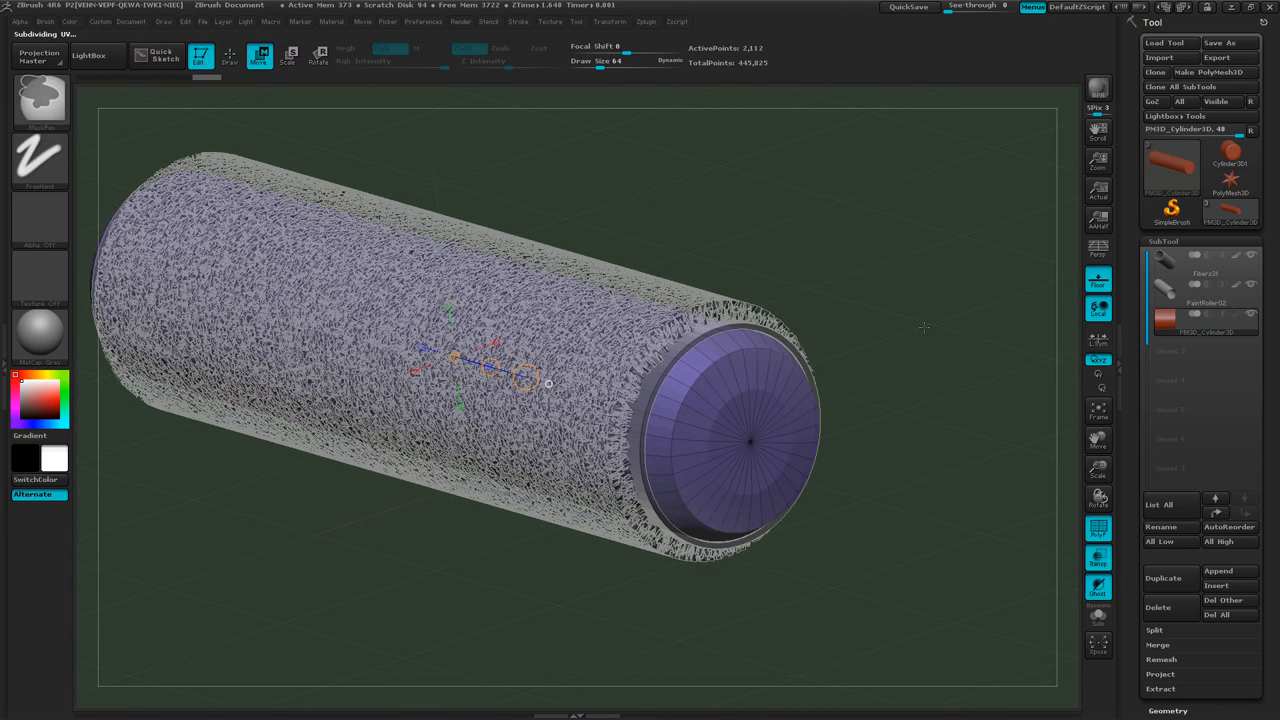
key(ctrl+d)
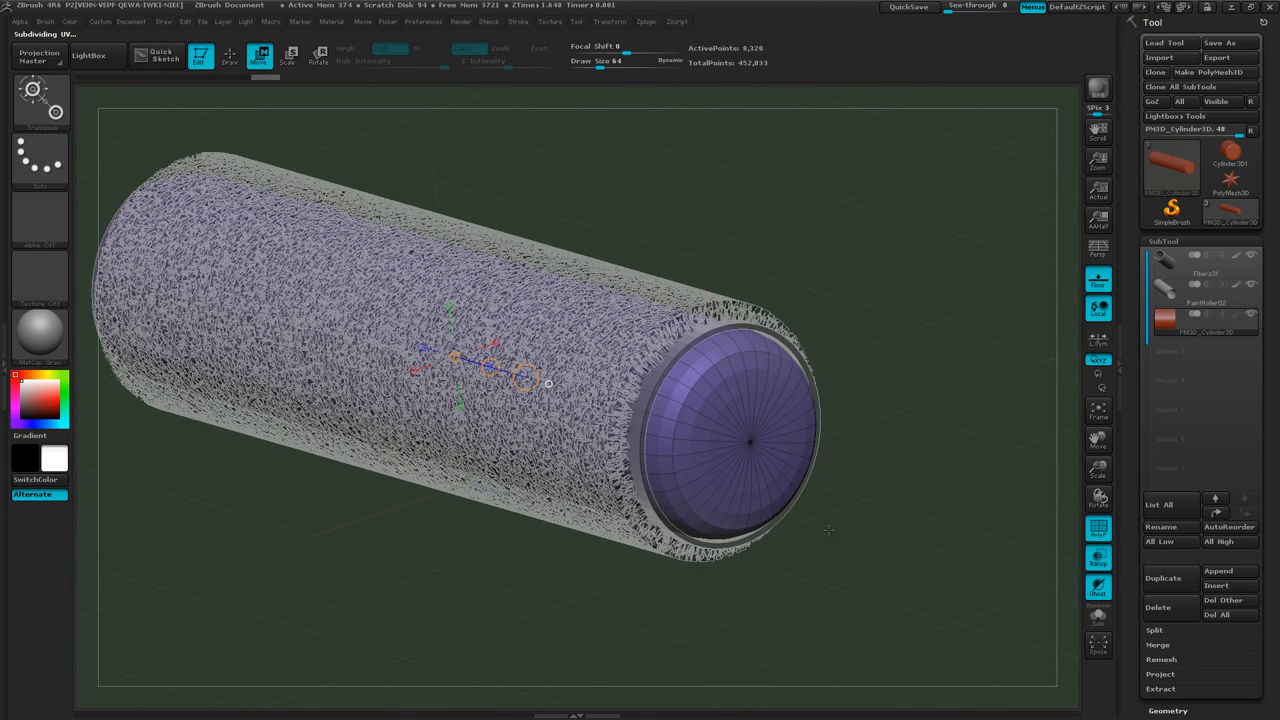
drag(800, 594, 811, 587)
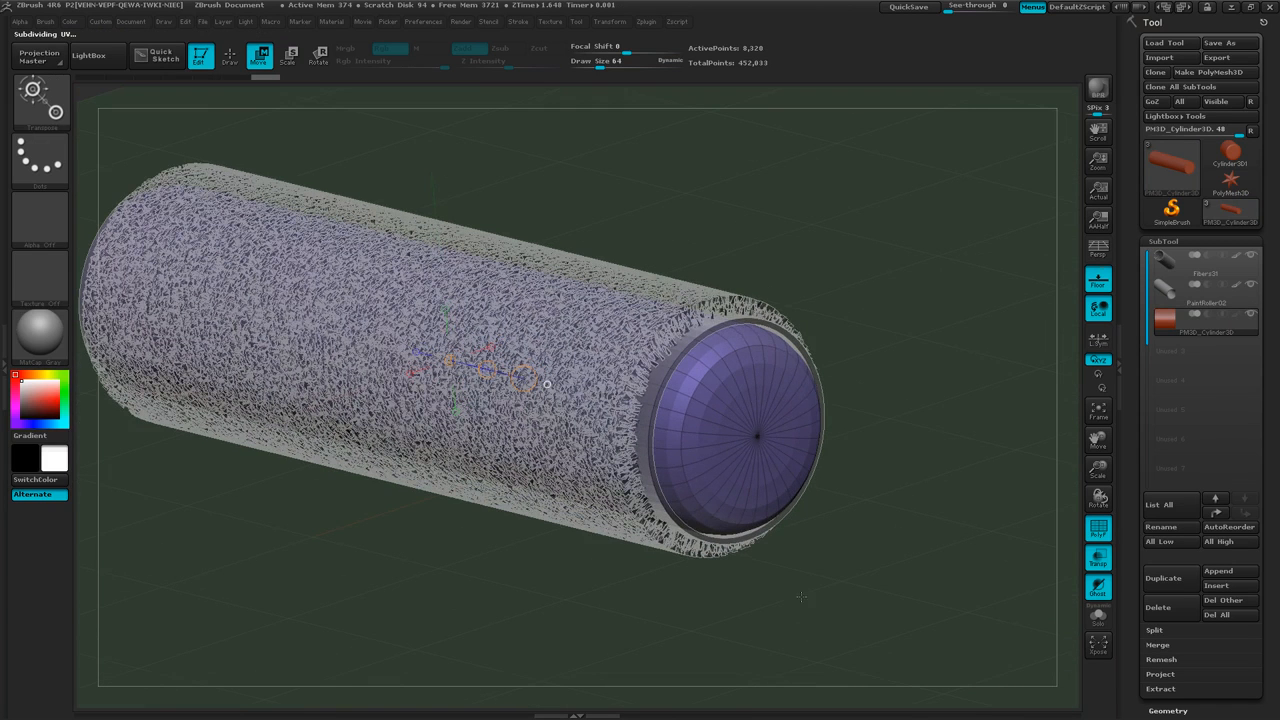
click(1101, 556)
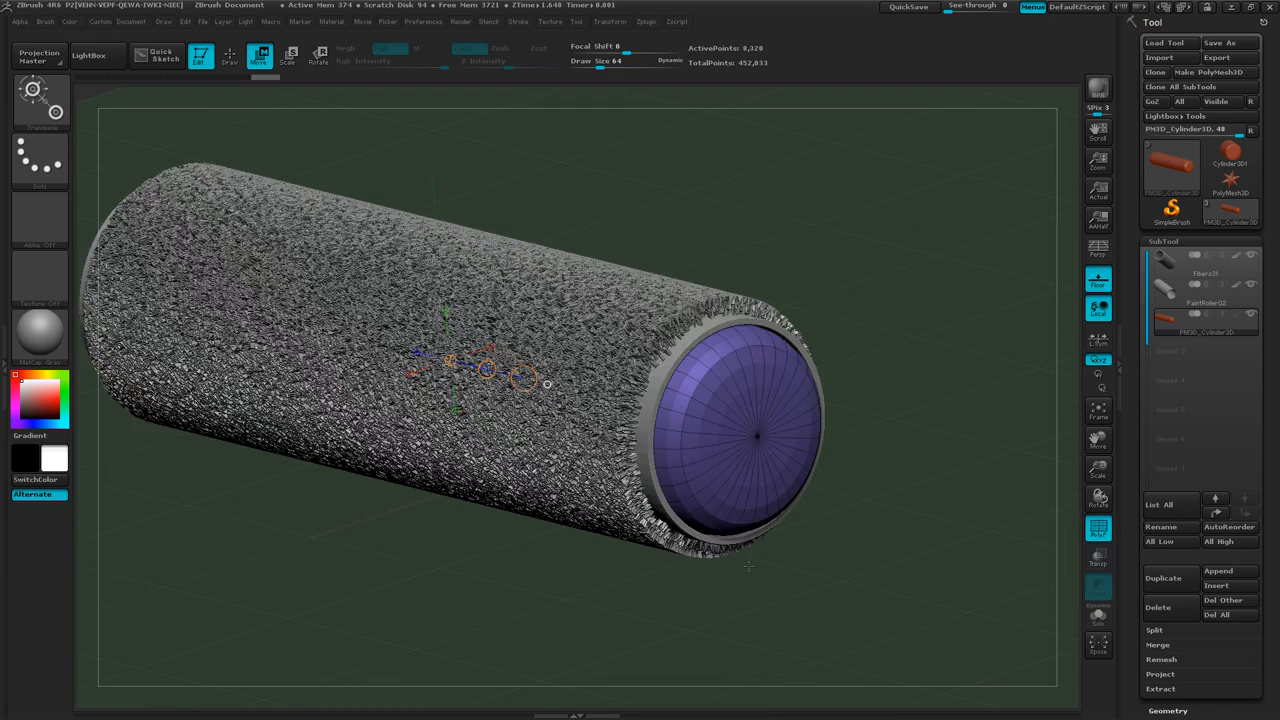
drag(748, 566, 700, 356)
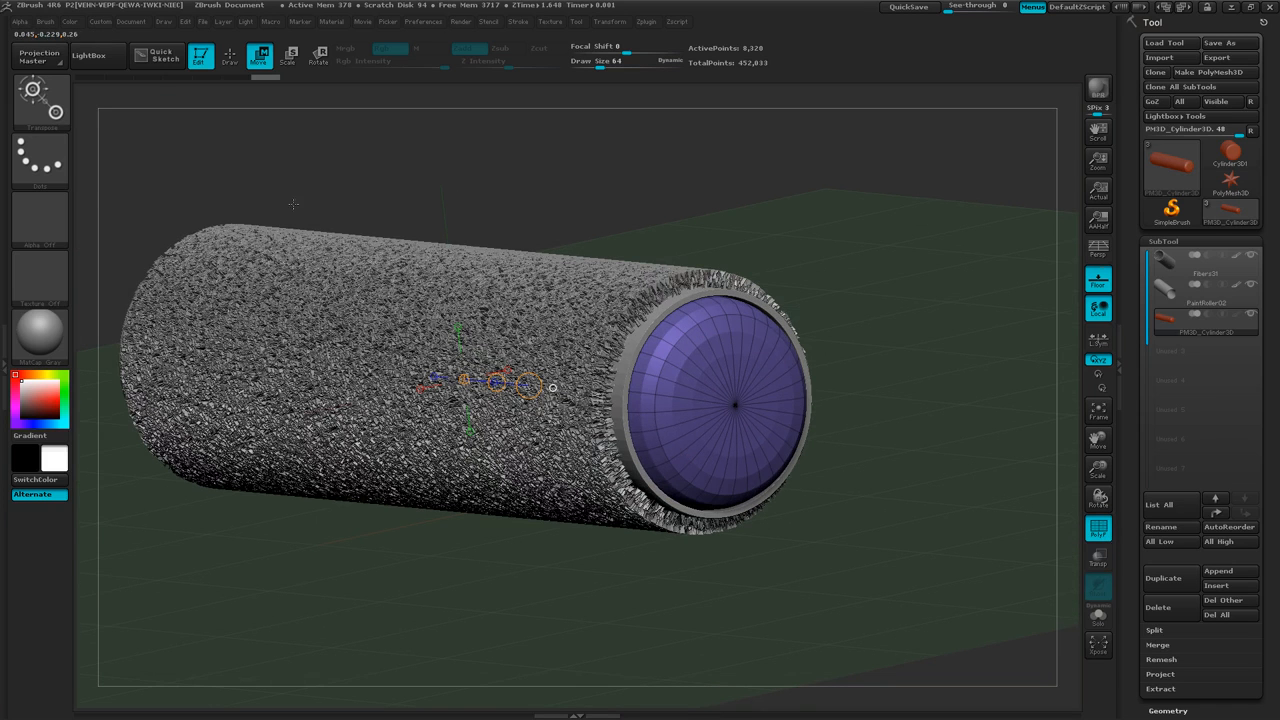
- Isolate the cylinder in Solo mode and try to draw a tube along its side with the CurveTube brush
click(229, 55)
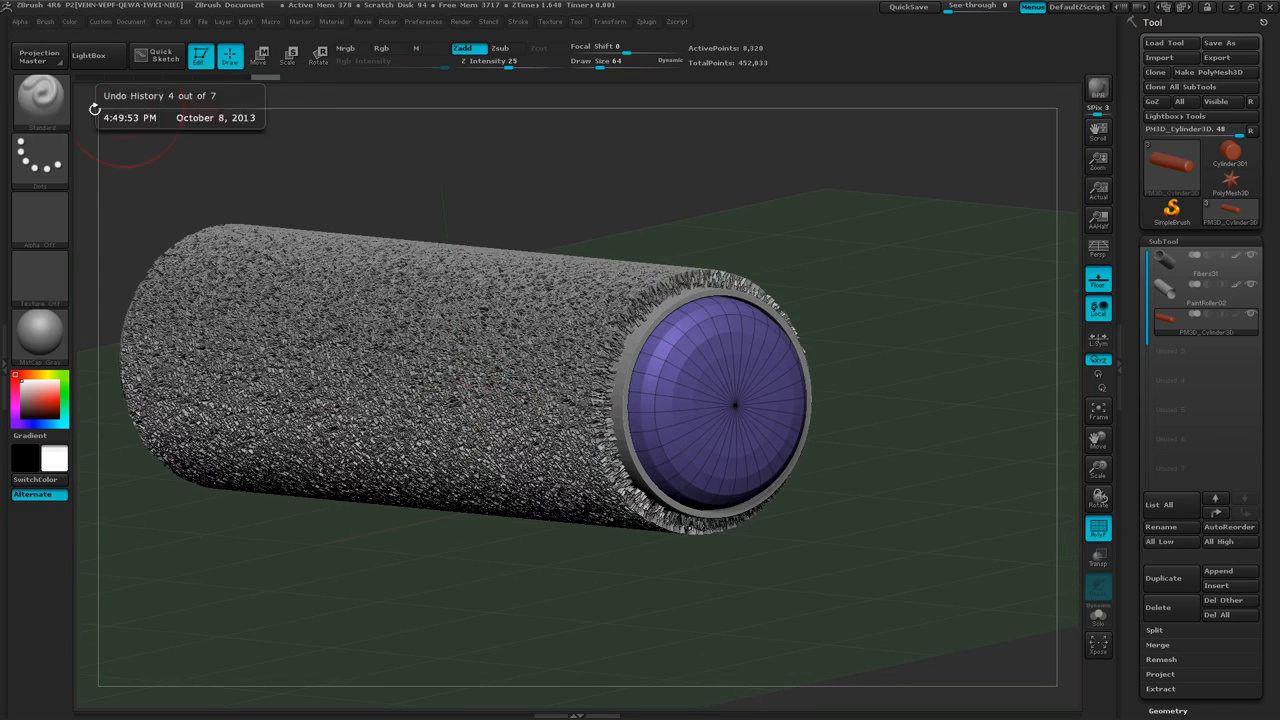
click(50, 107)
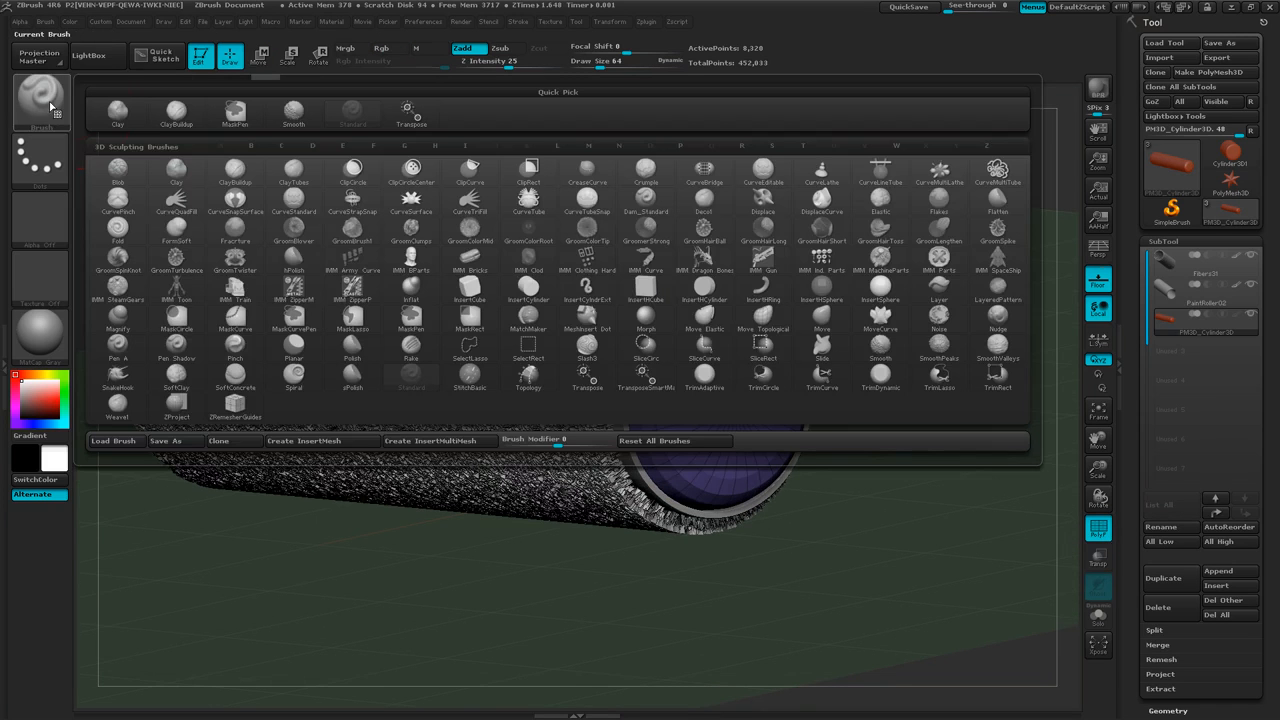
click(537, 205)
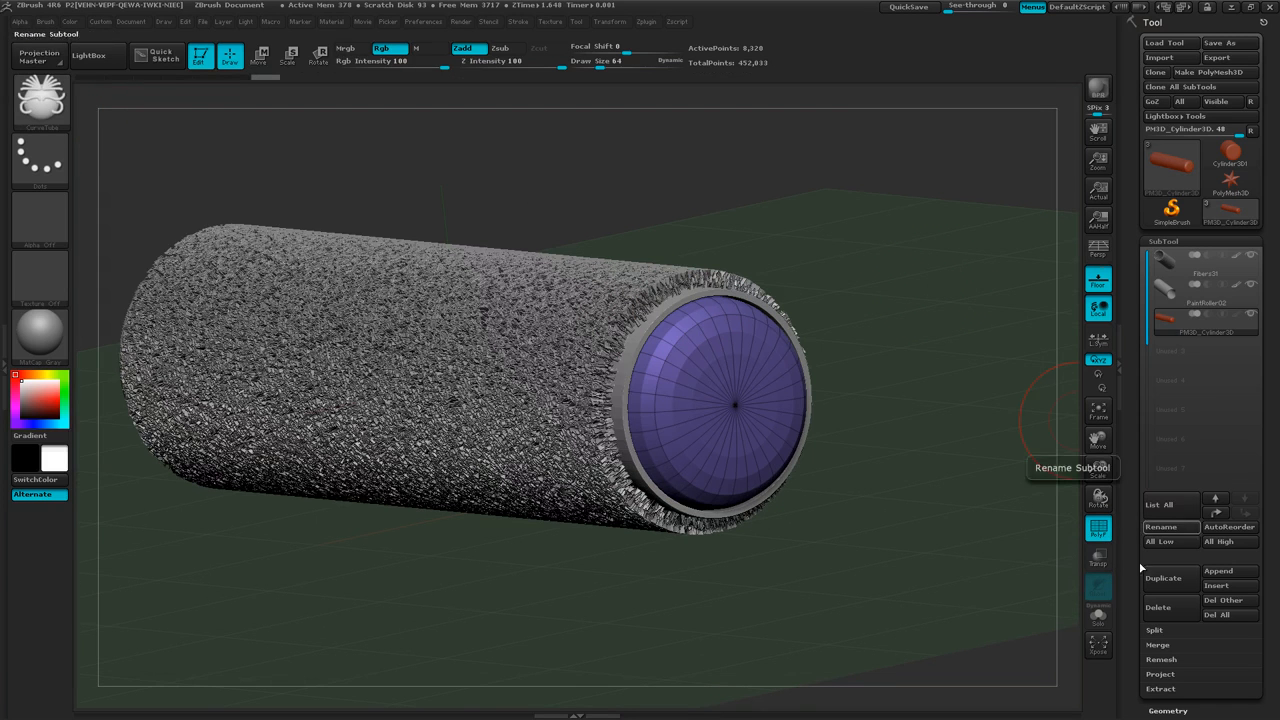
click(1098, 617)
mouse_move(743, 566)
mouse_down()
mouse_move(700, 545)
mouse_move(752, 567)
mouse_up()
ctrl+right_drag(752, 567, 757, 597)
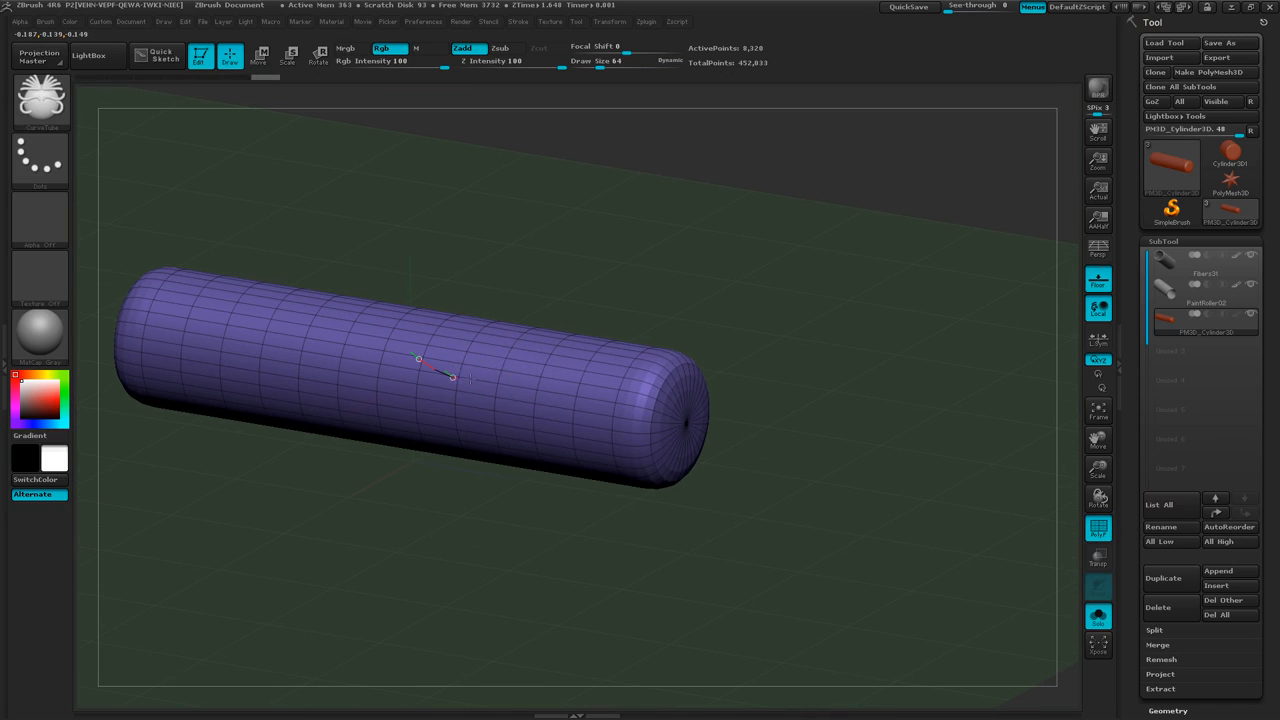
drag(453, 377, 660, 378)
- Delete the cylinder's lower subdivision levels
drag(1275, 517, 1251, 361)
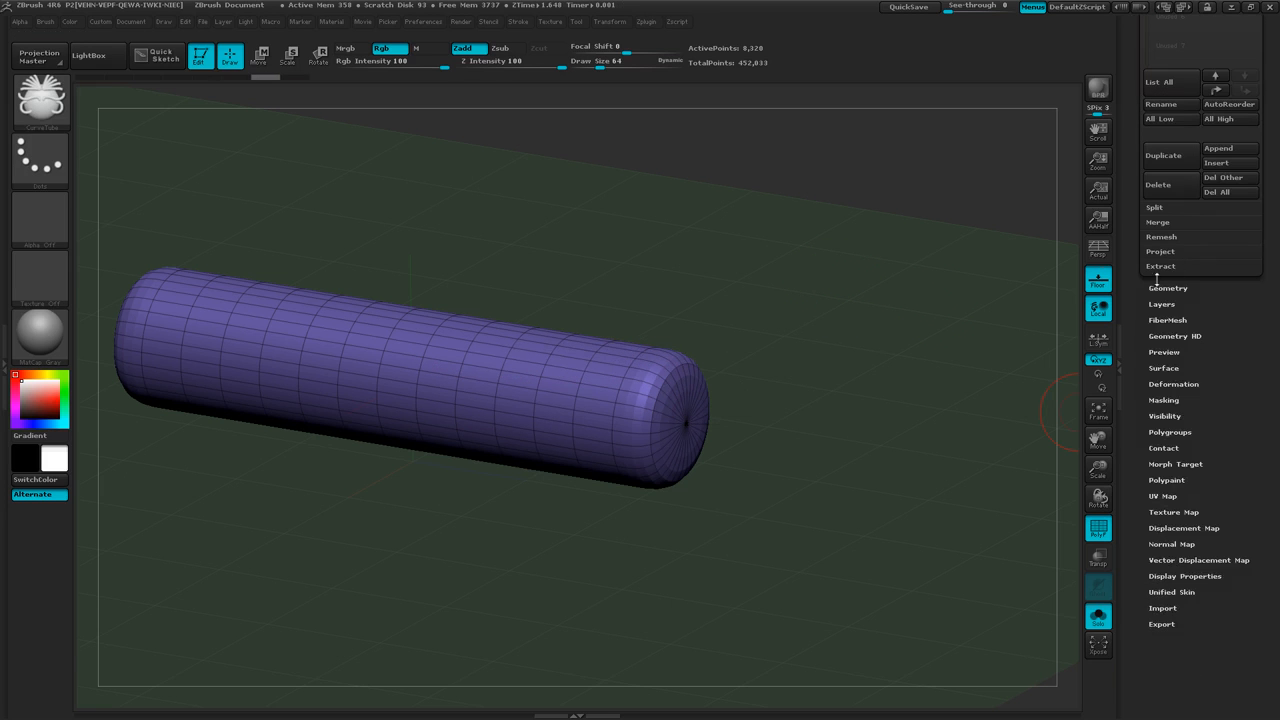
click(1163, 288)
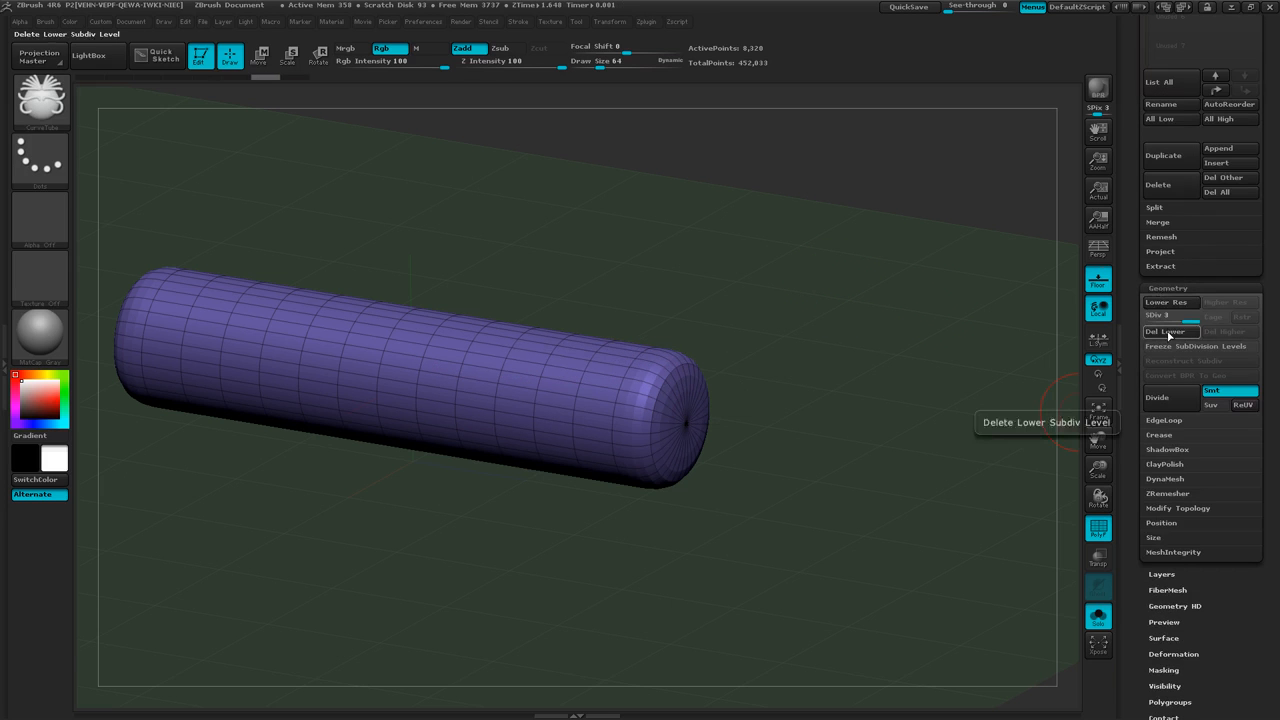
key(ctrl+d)
ctrl+right_drag(531, 506, 428, 404)
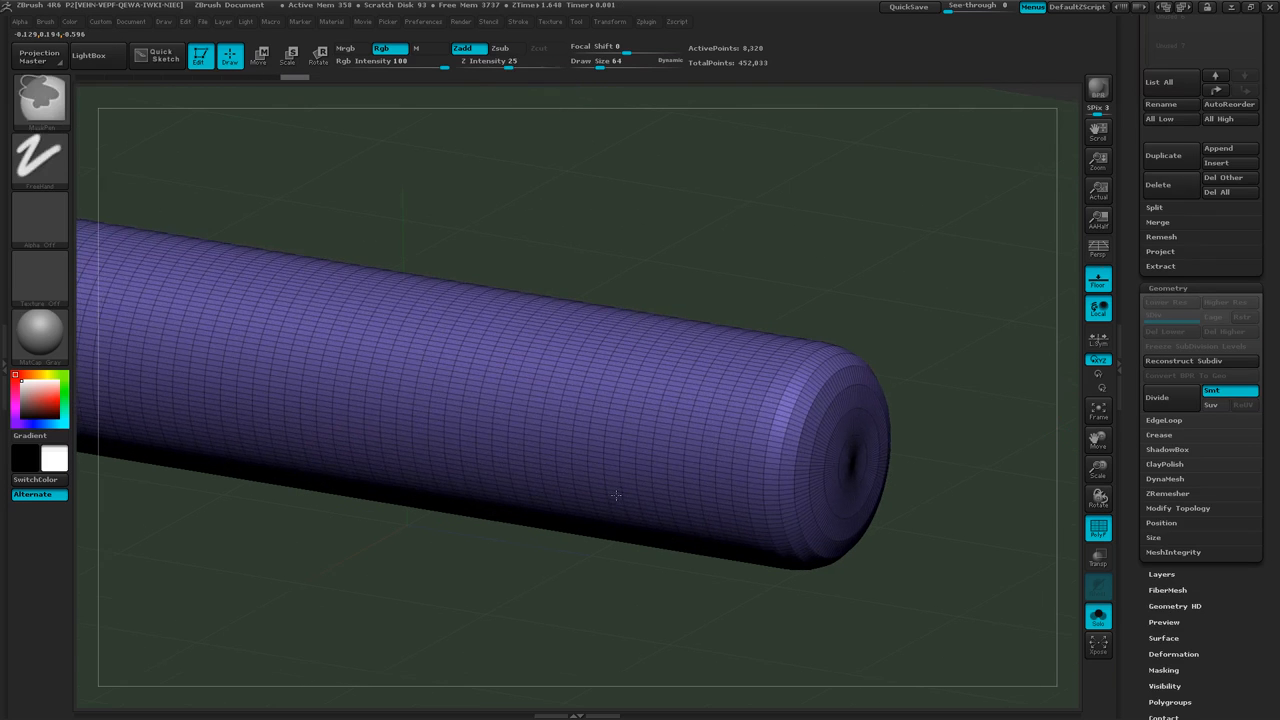
- Draw a test CurveTube stroke along the cylinder's side and undo it
mouse_move(415, 384)
mouse_down()
mouse_move(544, 398)
mouse_move(727, 374)
mouse_up()
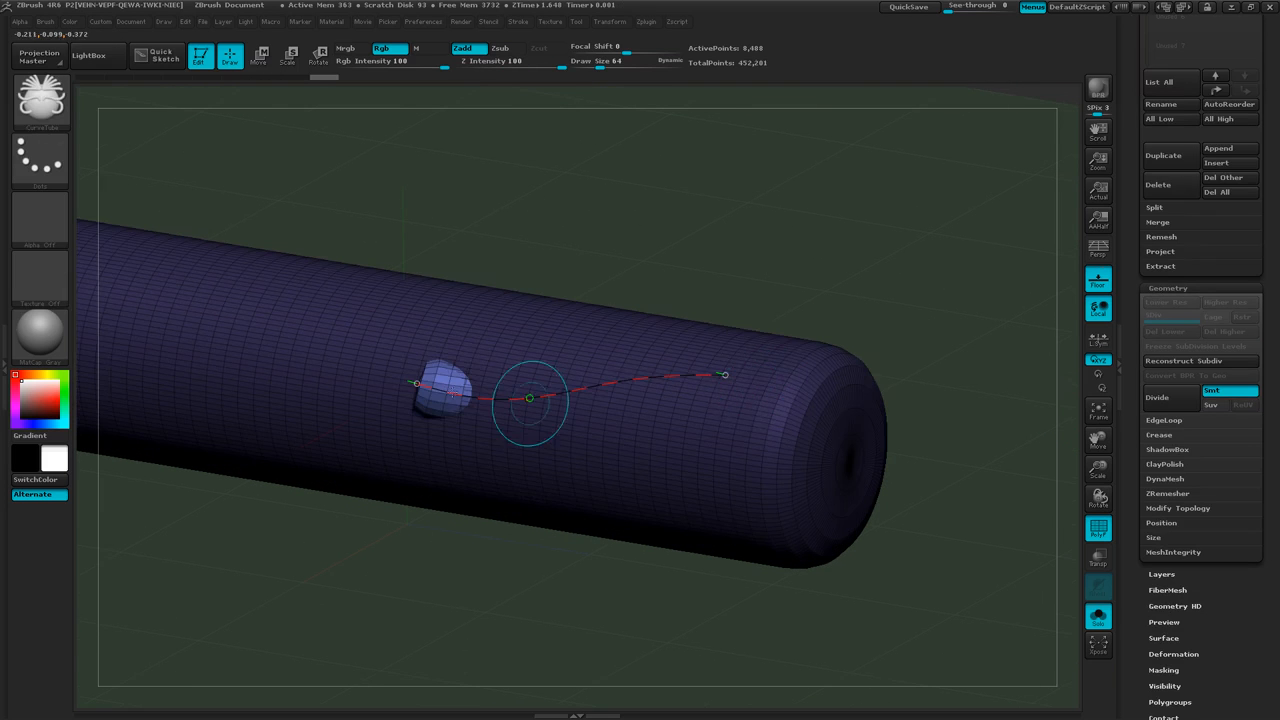
key(ctrl+z)
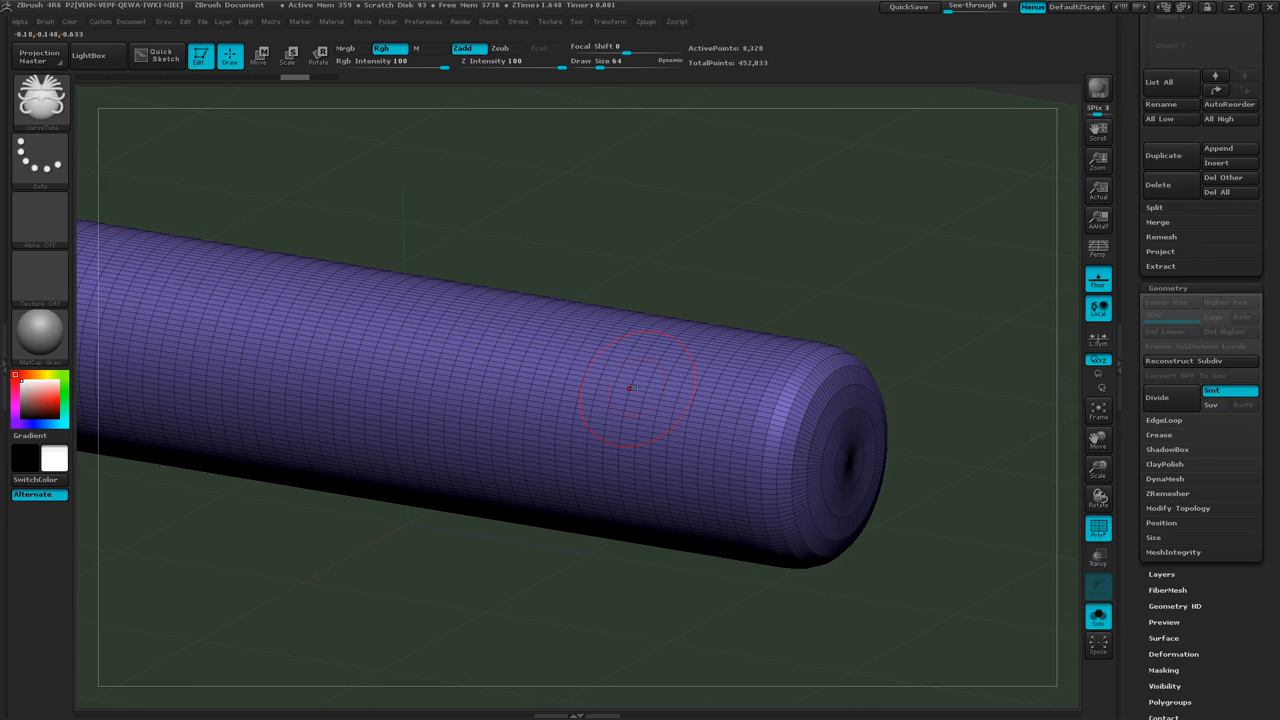
- Activate radial symmetry around the Z axis only, with a radial count of 6
key(space)
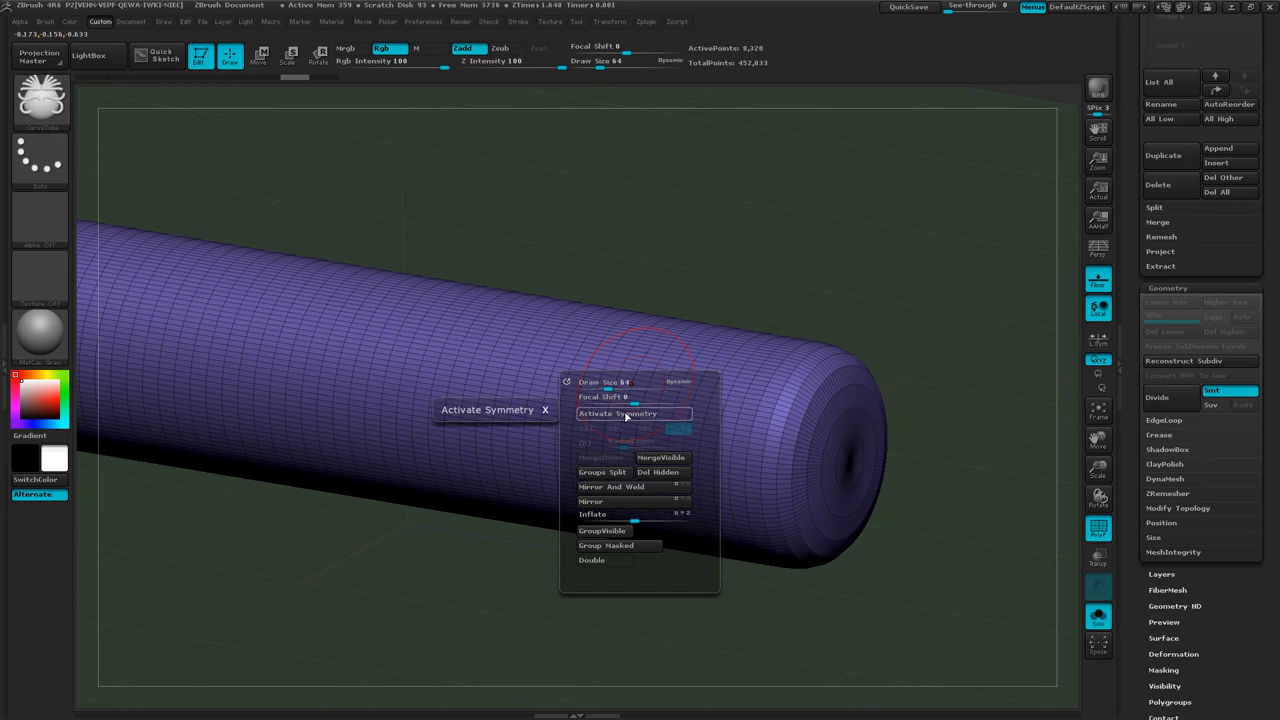
click(626, 414)
click(646, 428)
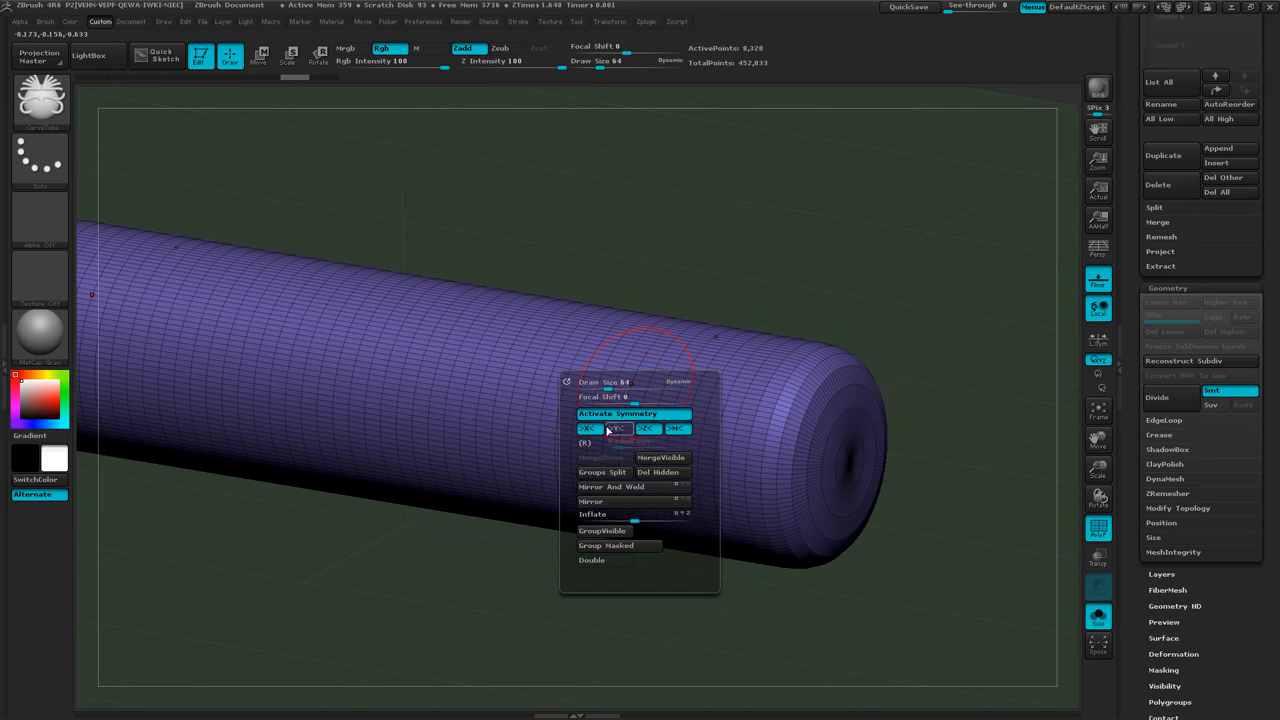
click(589, 429)
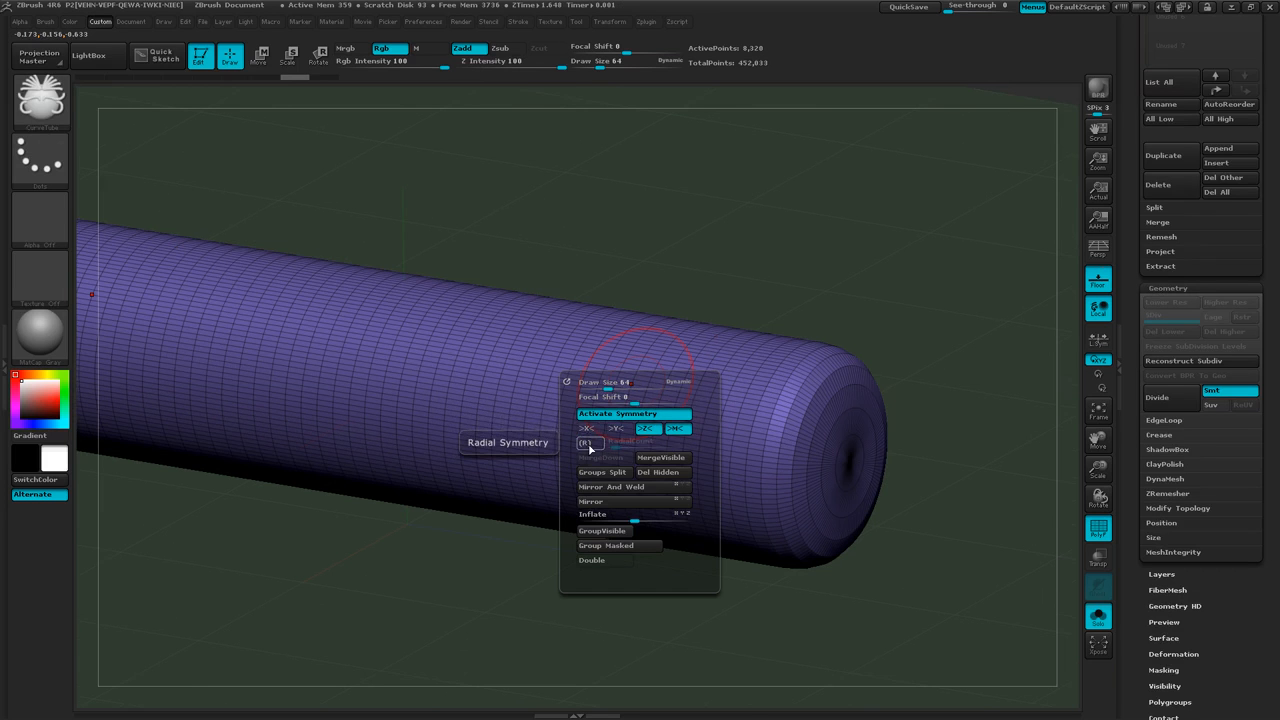
click(589, 444)
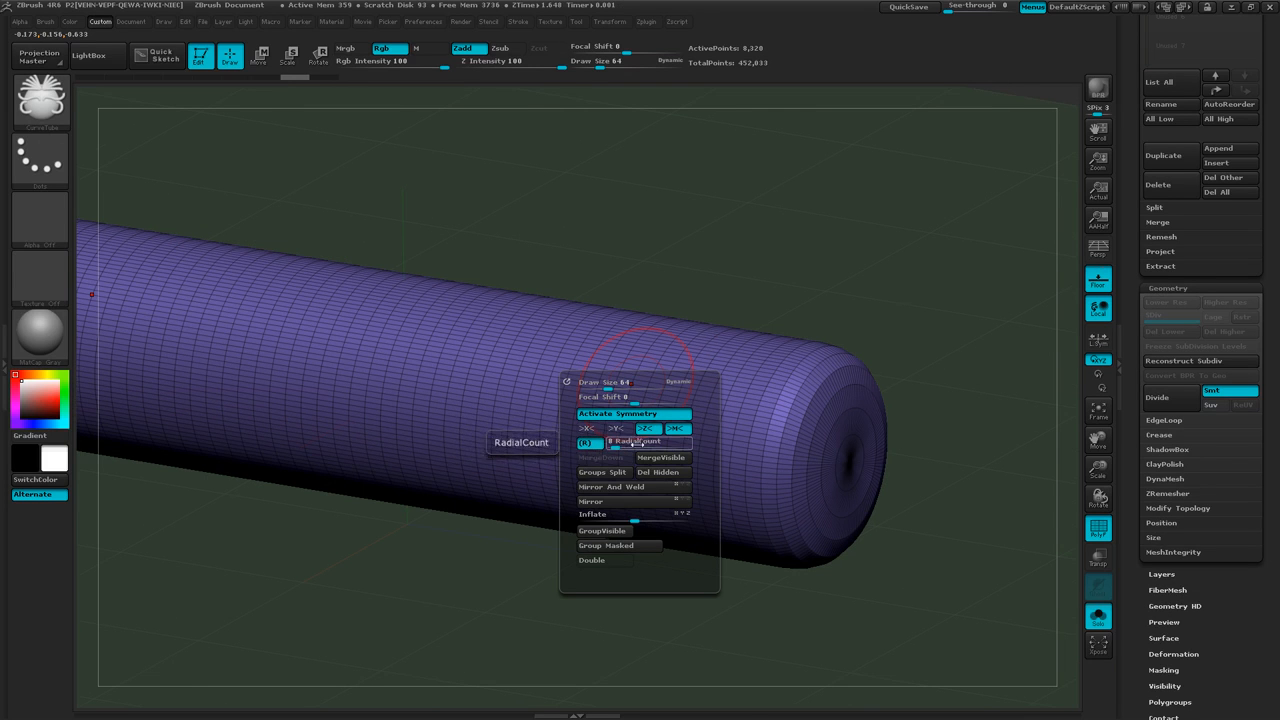
click(634, 441)
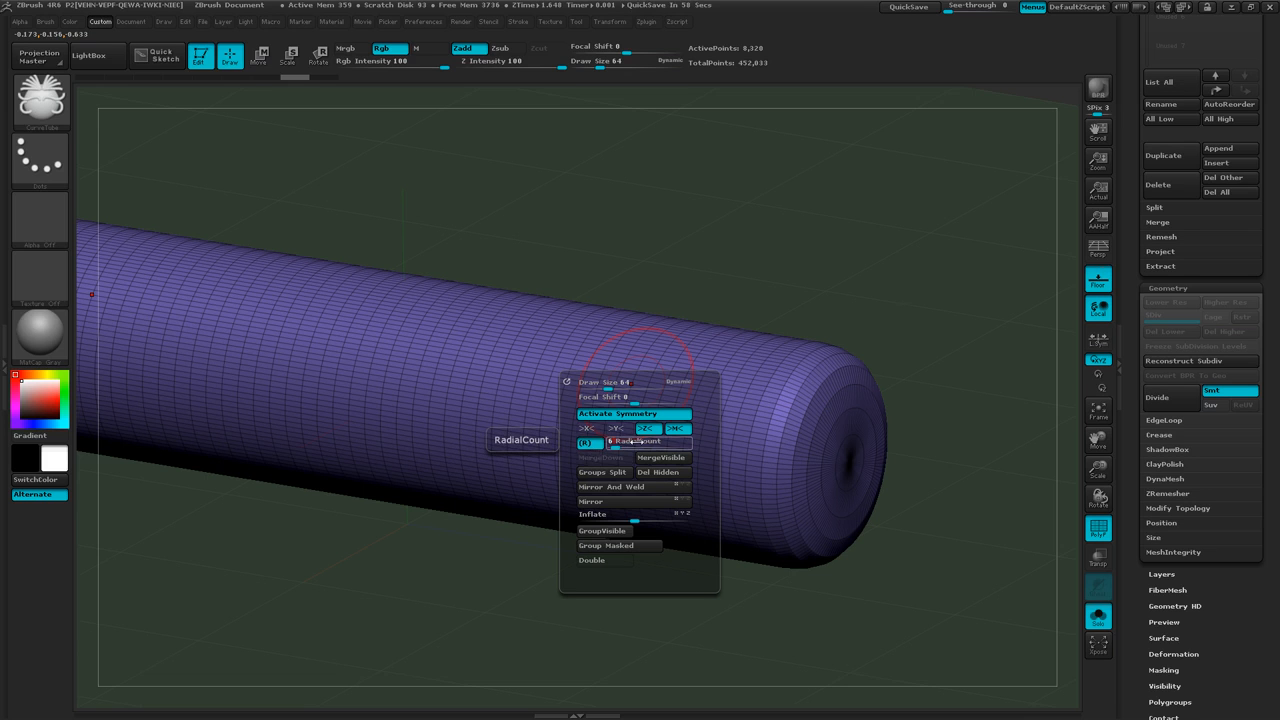
key(Return)
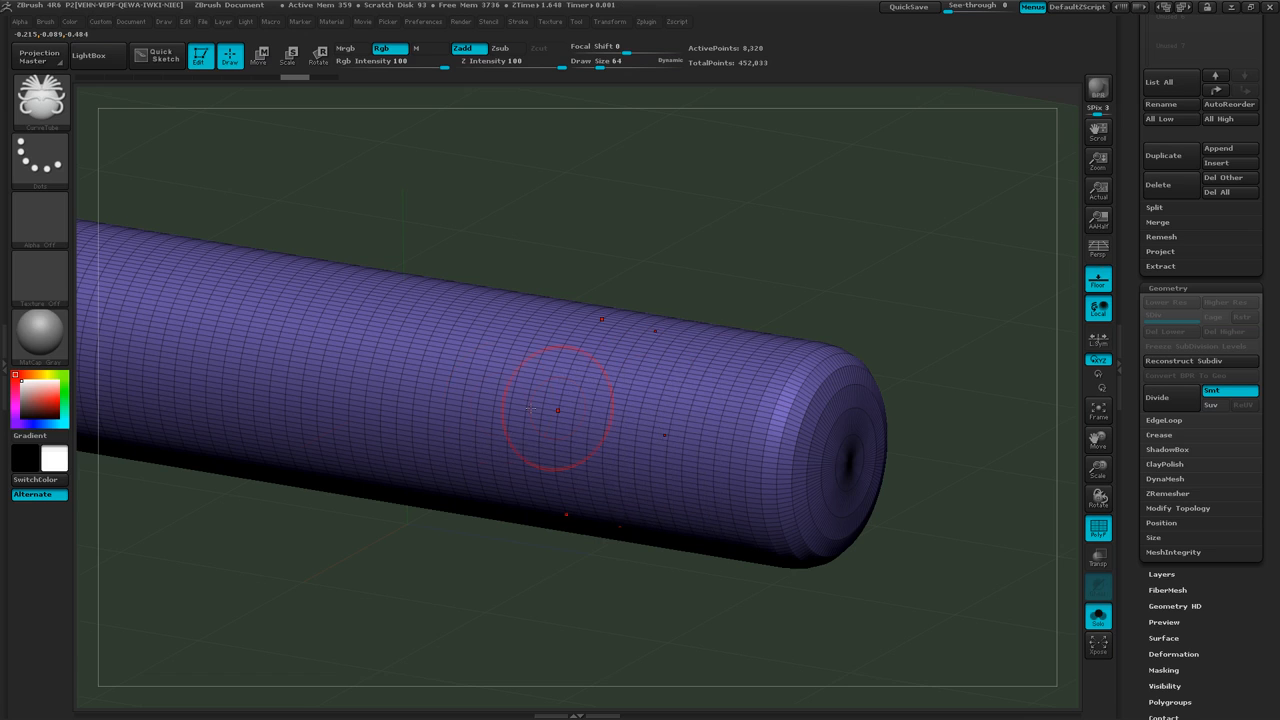
- Draw a test set of thick radial tubes near the cylinder's rounded end and undo it
right_drag(550, 433, 618, 401)
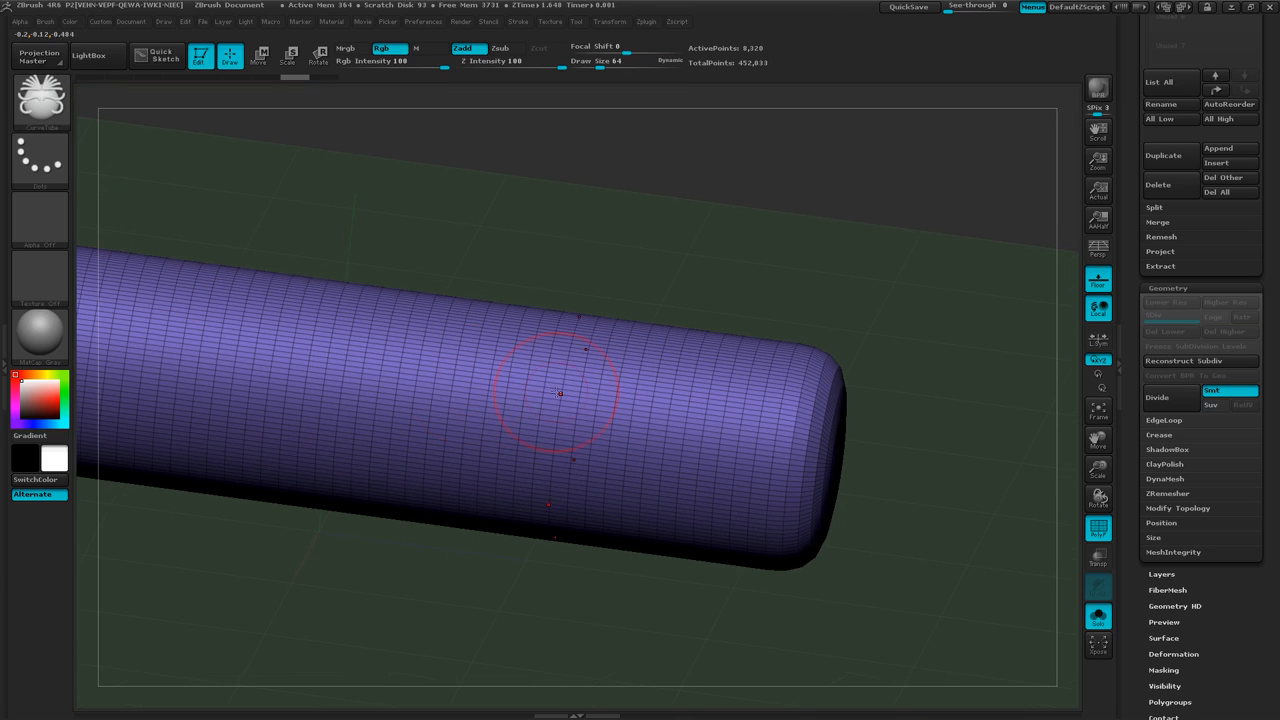
mouse_move(560, 393)
right_down()
mouse_move(523, 477)
mouse_move(440, 435)
right_up()
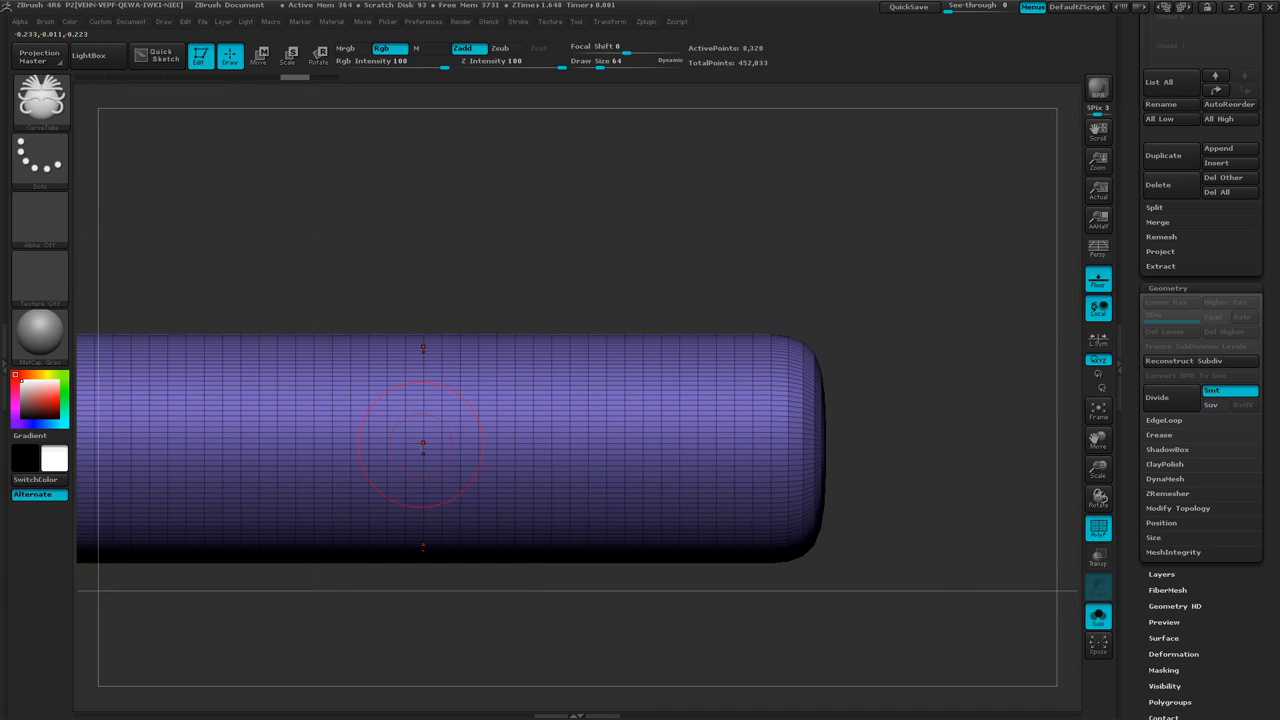
drag(423, 443, 737, 431)
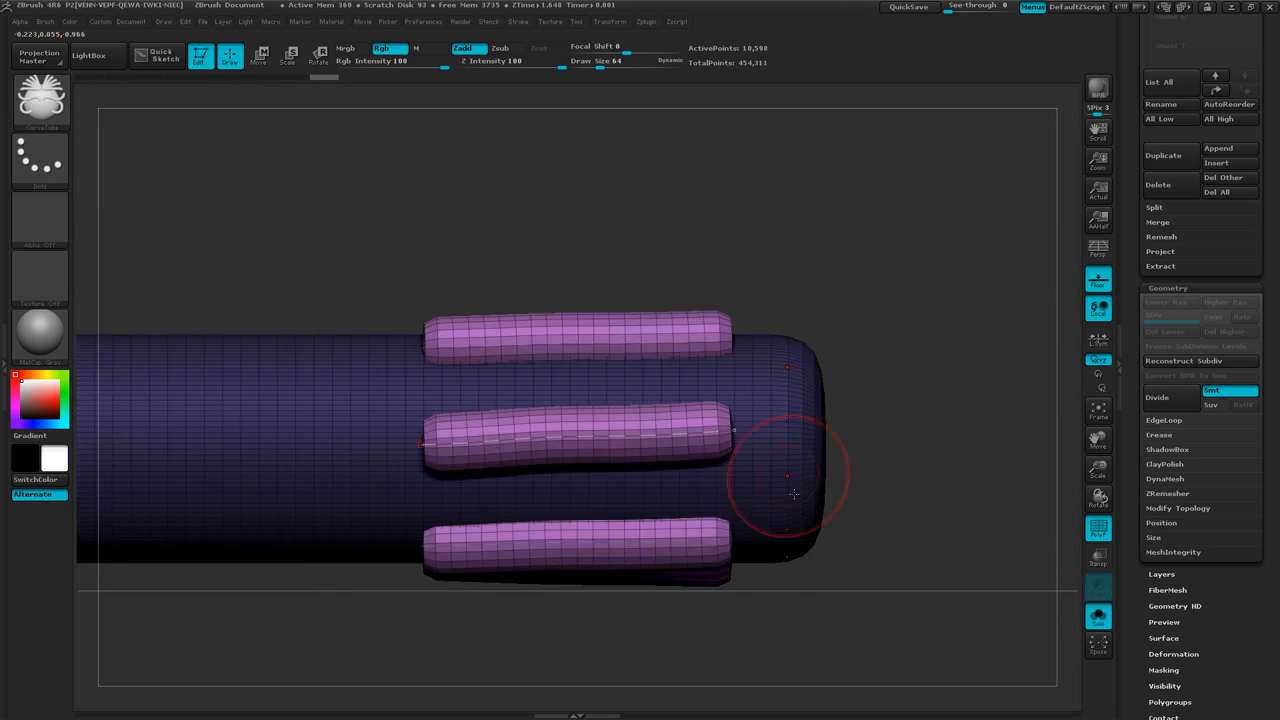
mouse_move(794, 486)
right_down()
mouse_move(733, 548)
mouse_move(628, 592)
mouse_move(655, 540)
right_up()
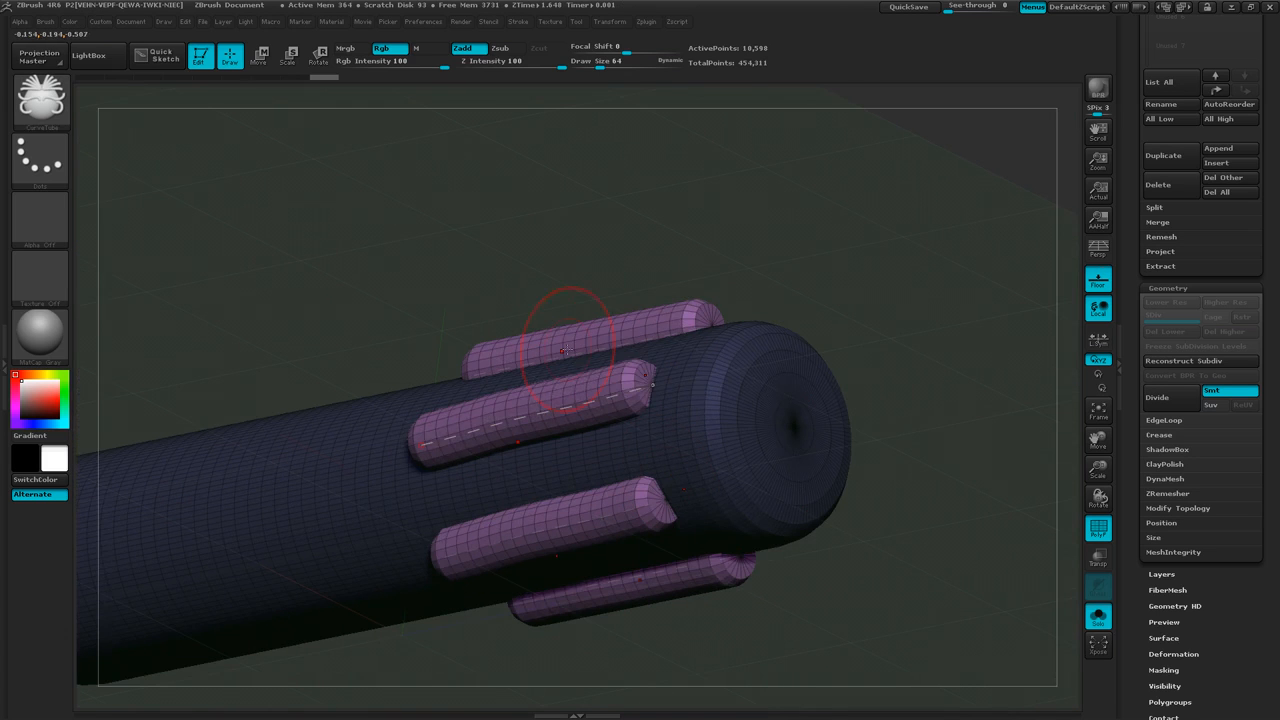
mouse_move(736, 483)
right_down()
mouse_move(764, 498)
mouse_move(746, 514)
right_up()
key(ctrl)
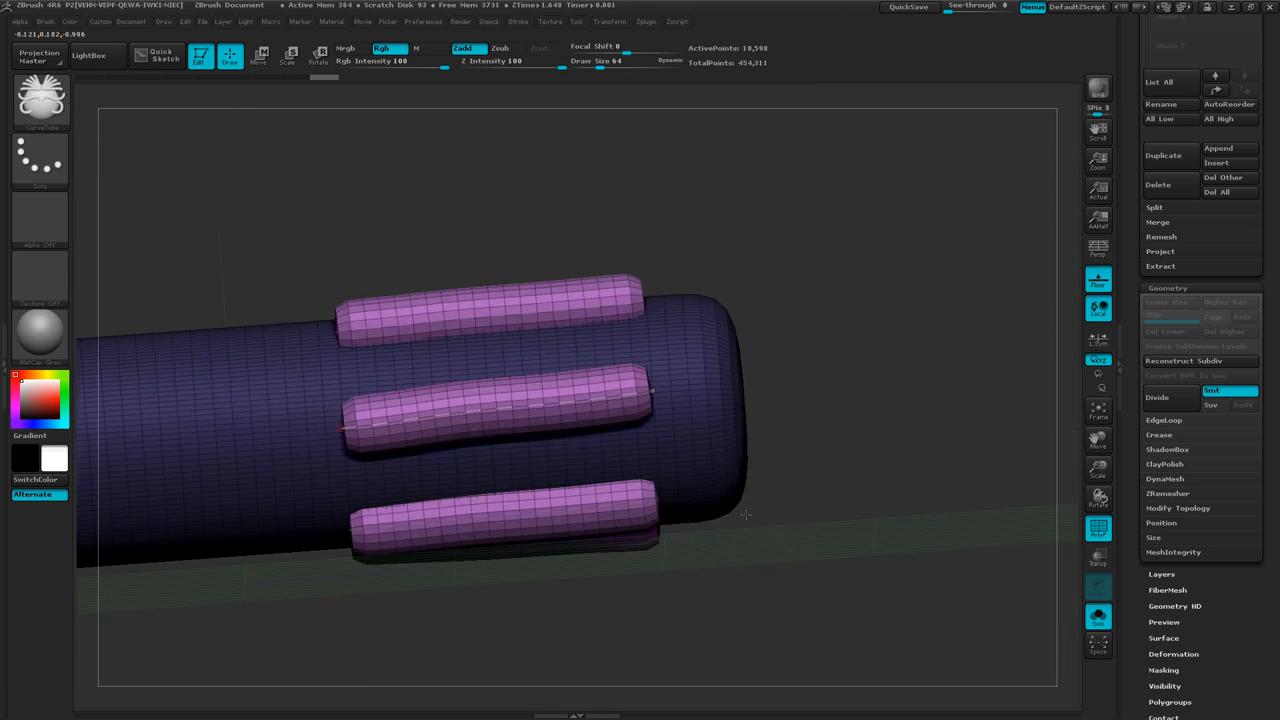
key(ctrl+z)
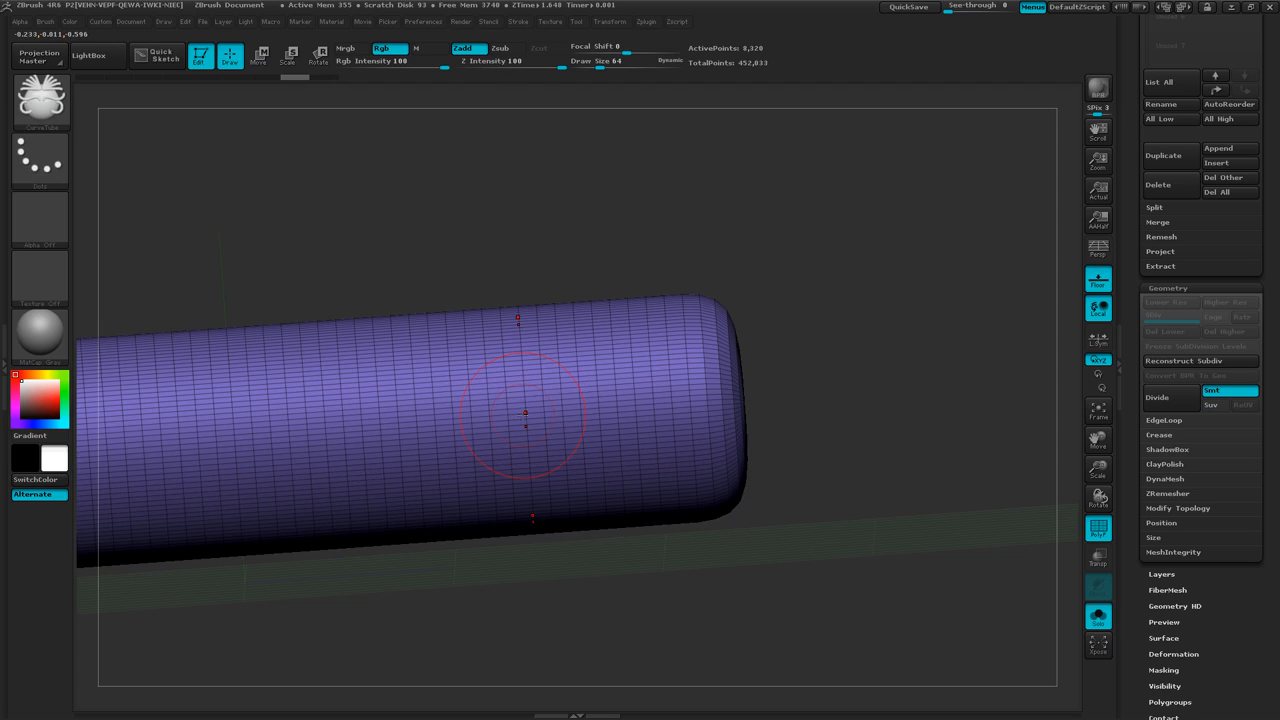
- Reduce the CurveTube brush's draw size to 22
key(s)
drag(525, 412, 513, 420)
right_drag(514, 430, 512, 451)
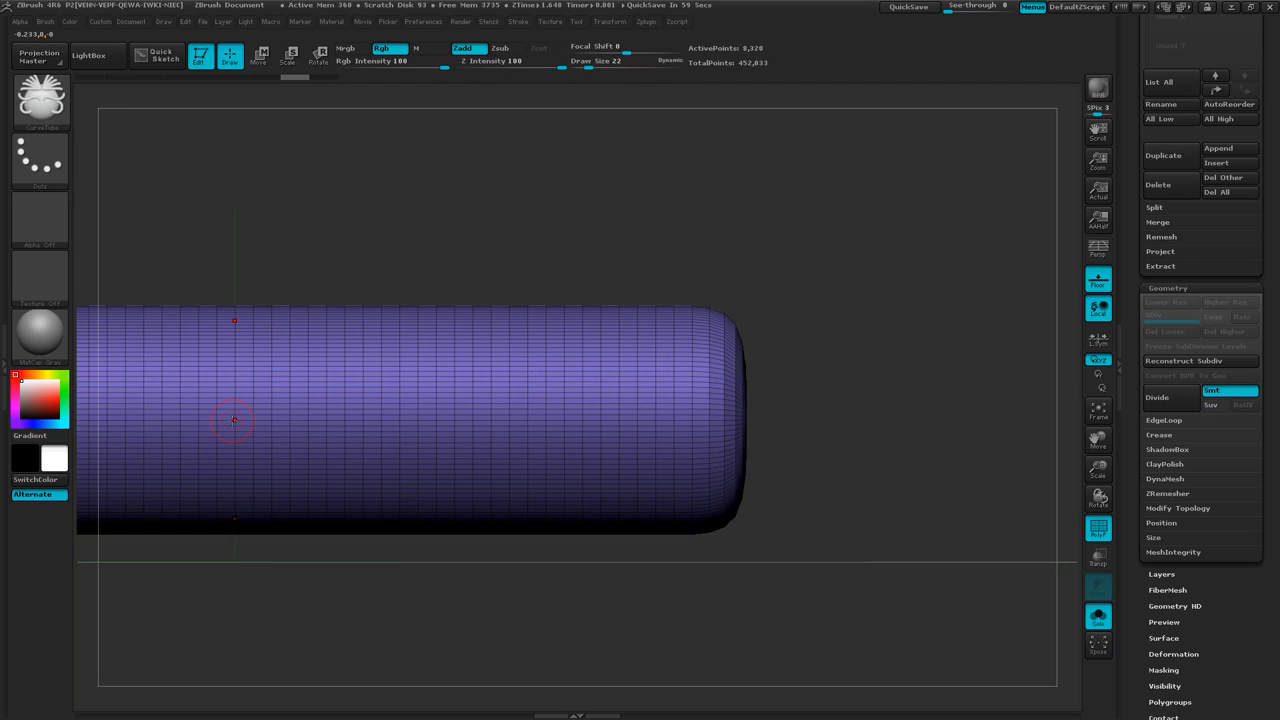
- Try drawing thinner radial tubes along the cylinder's side up to its rounded end, and undo them
drag(232, 420, 378, 426)
drag(502, 424, 730, 423)
right_drag(411, 470, 328, 432)
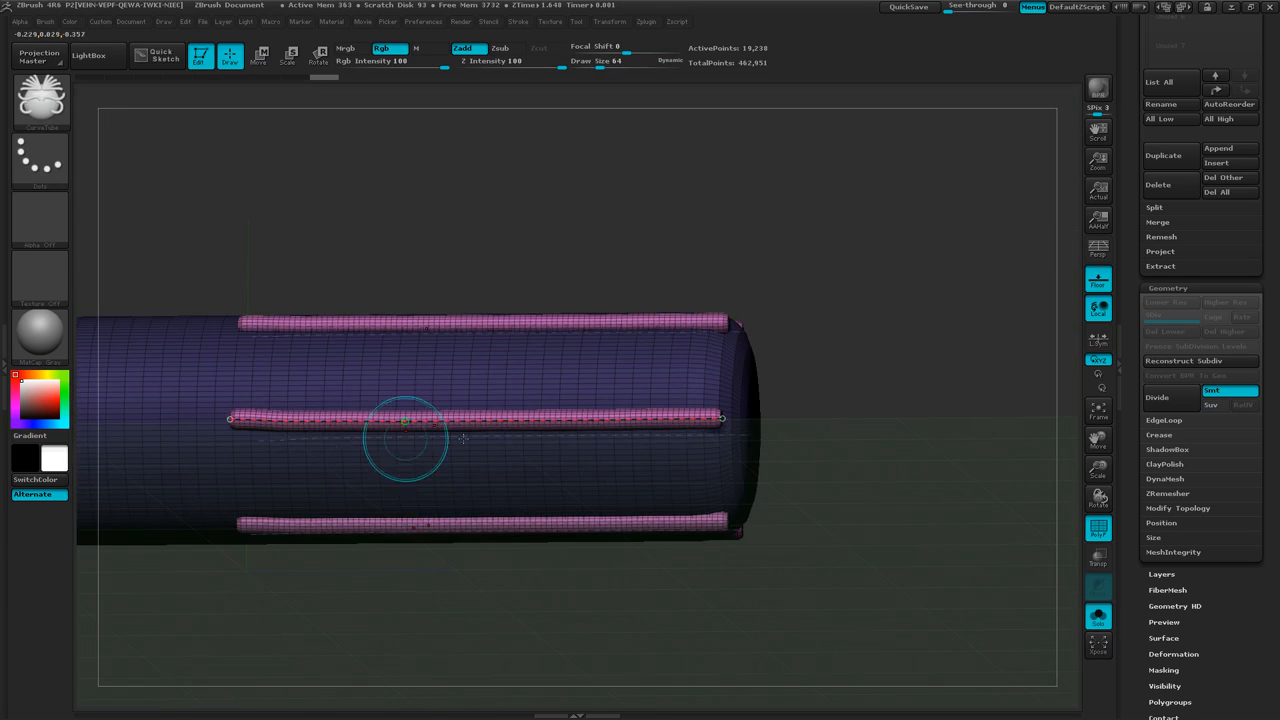
key(ctrl+z)
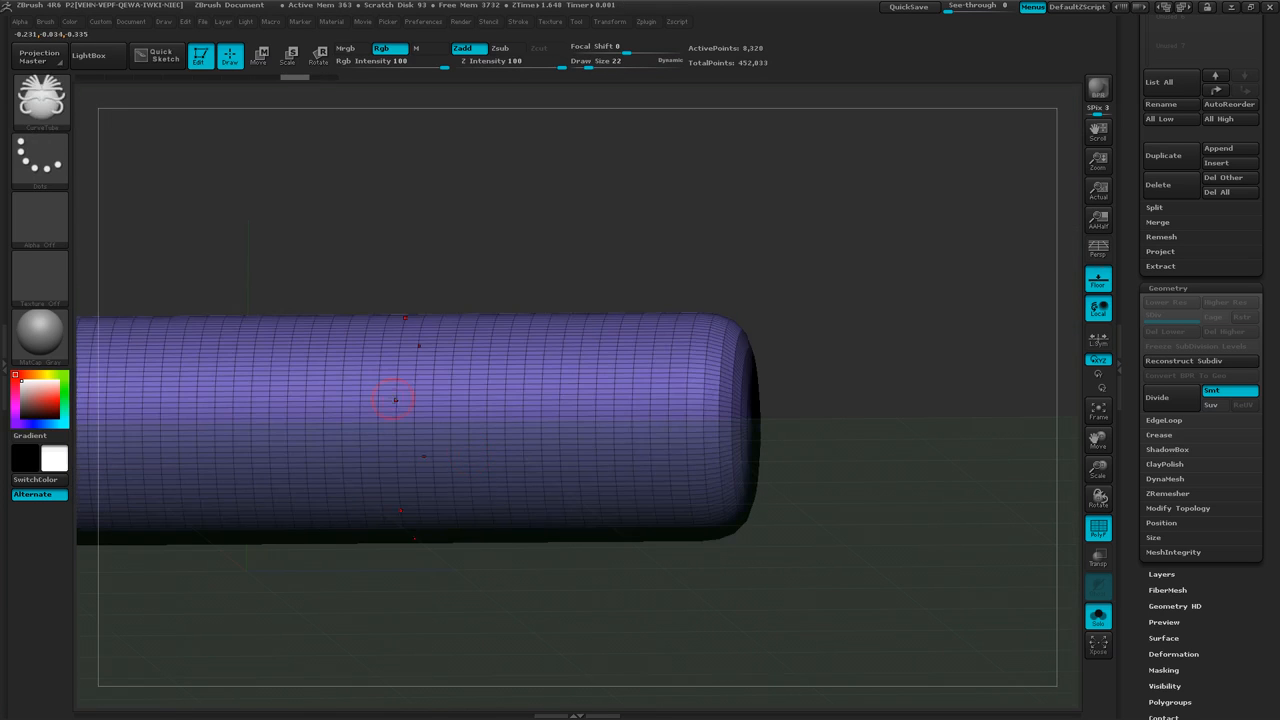
- Turn on LazyMouse with a LazyStep of about 0.99 and set the brush's CurveStep to 2
right_drag(388, 400, 397, 430)
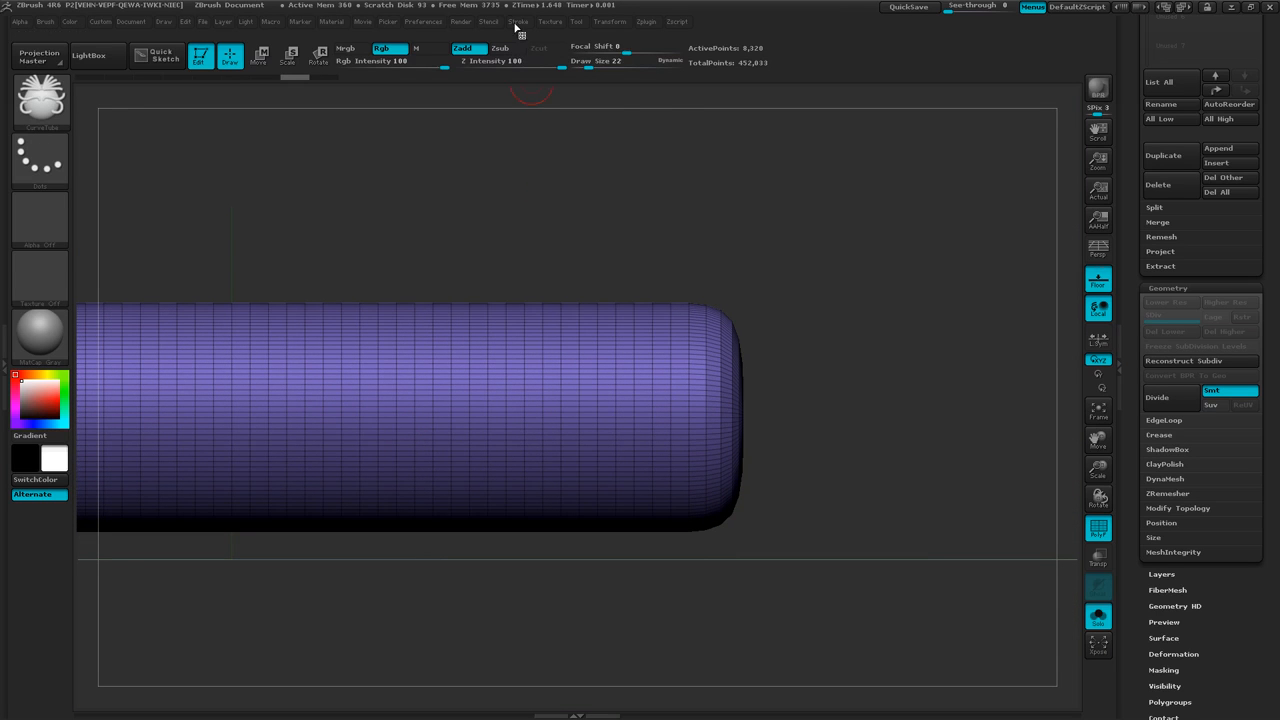
click(517, 23)
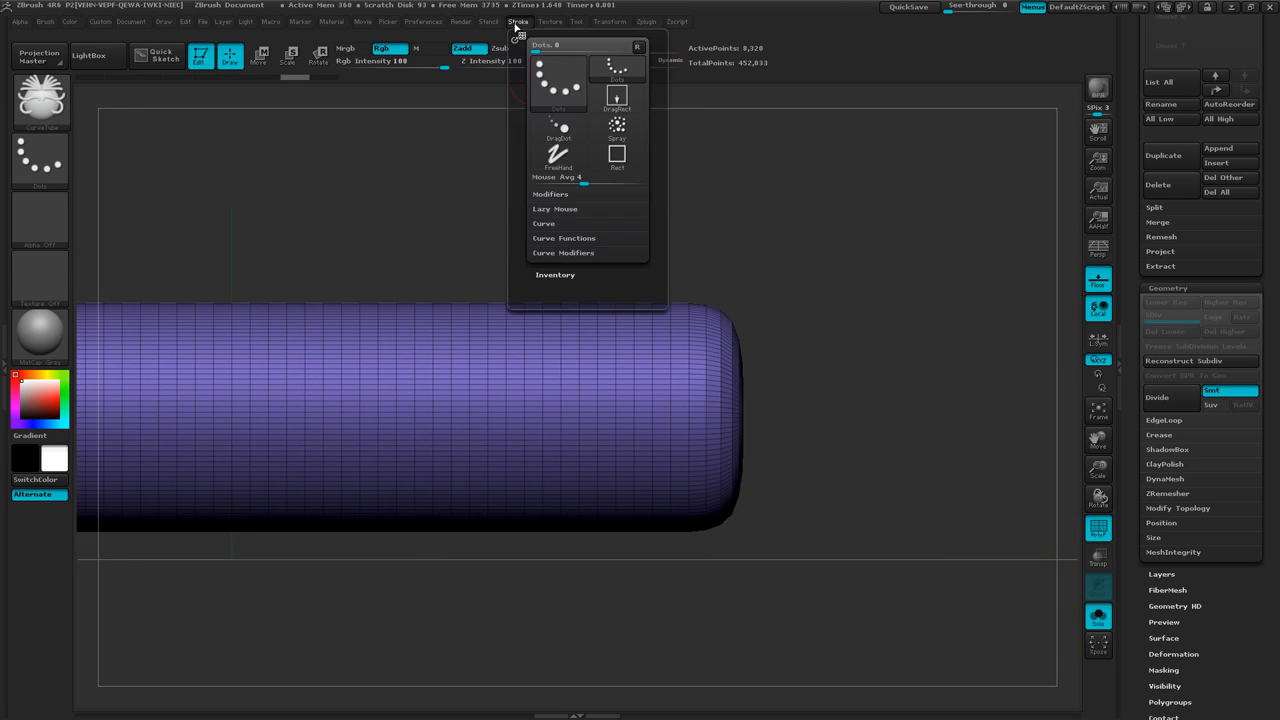
click(552, 209)
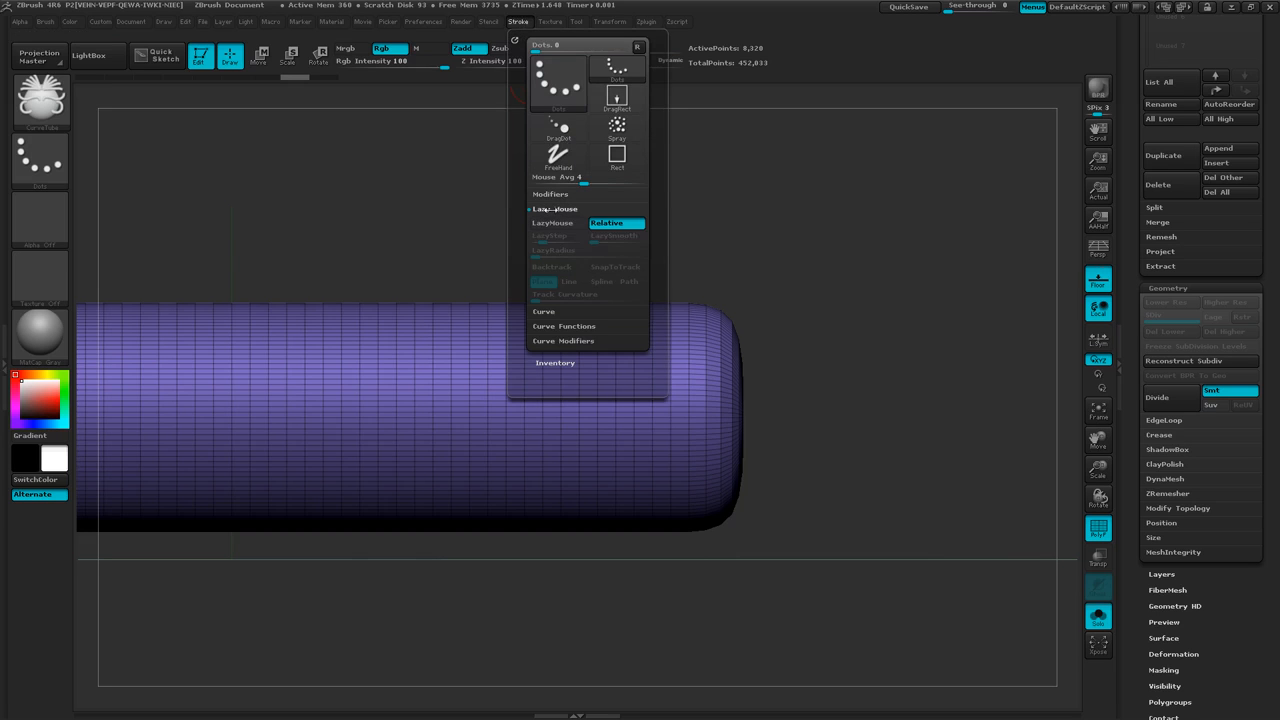
click(557, 224)
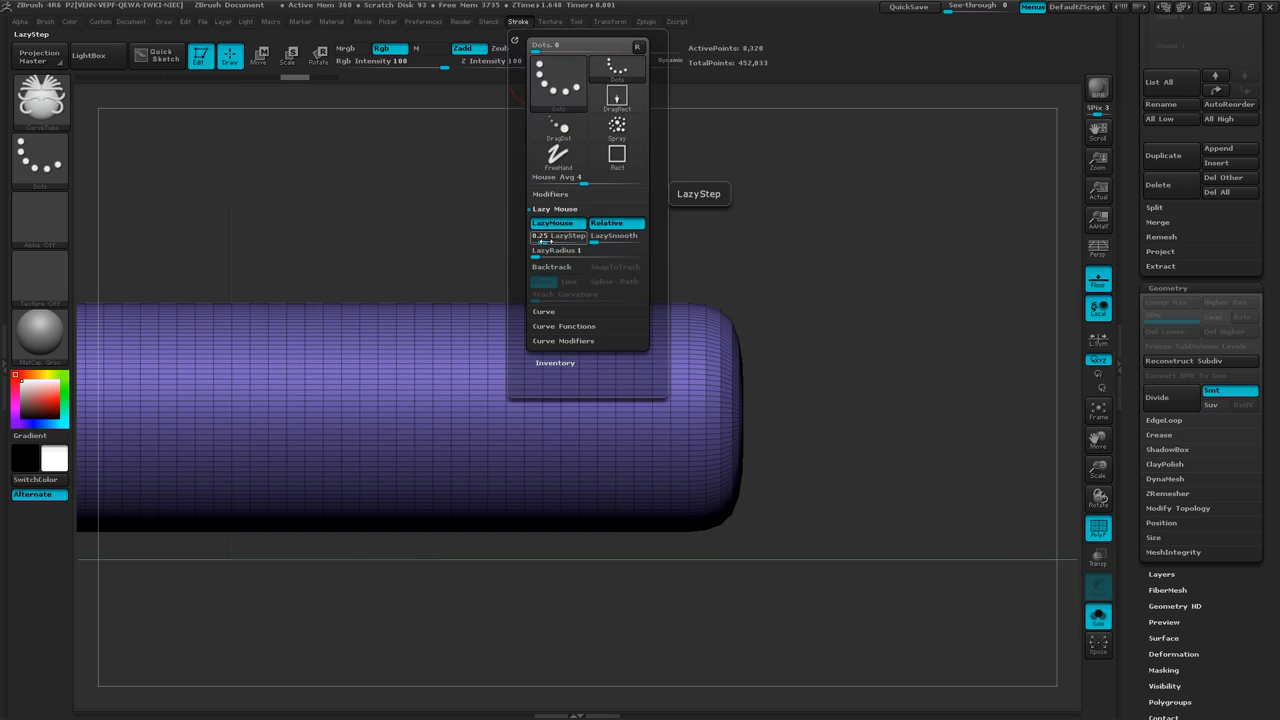
drag(541, 241, 555, 241)
drag(554, 241, 551, 241)
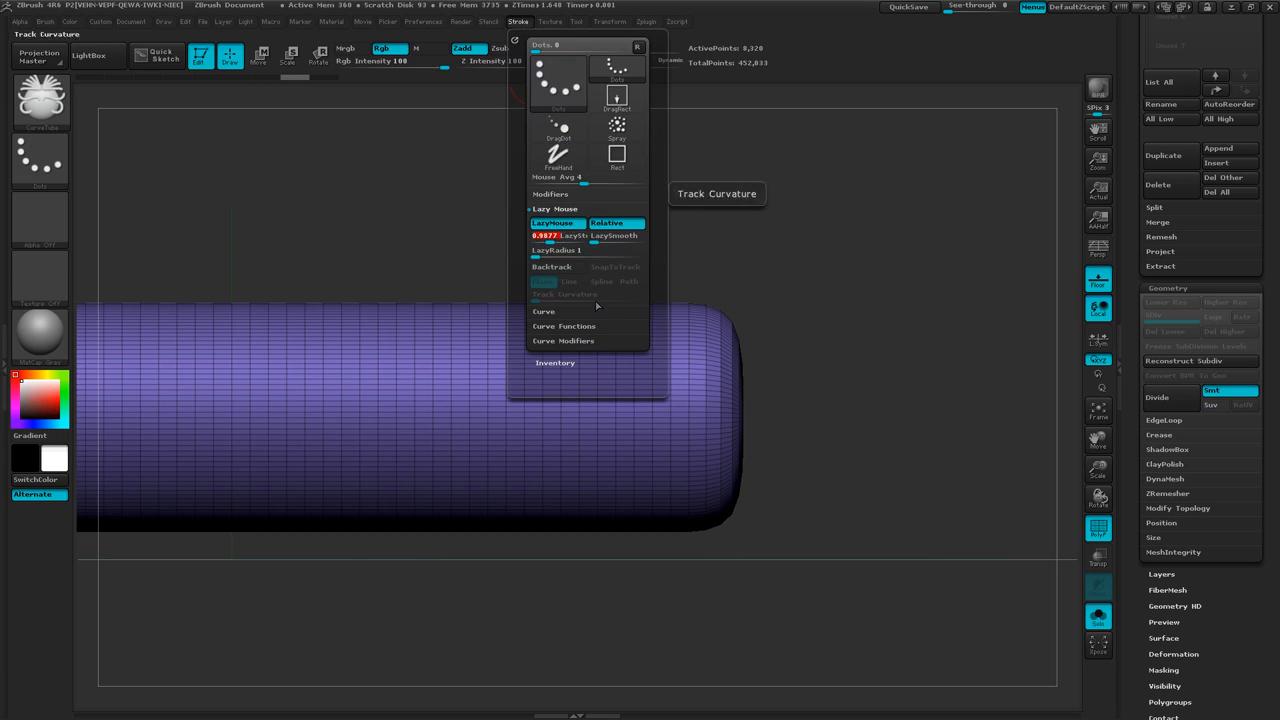
click(556, 311)
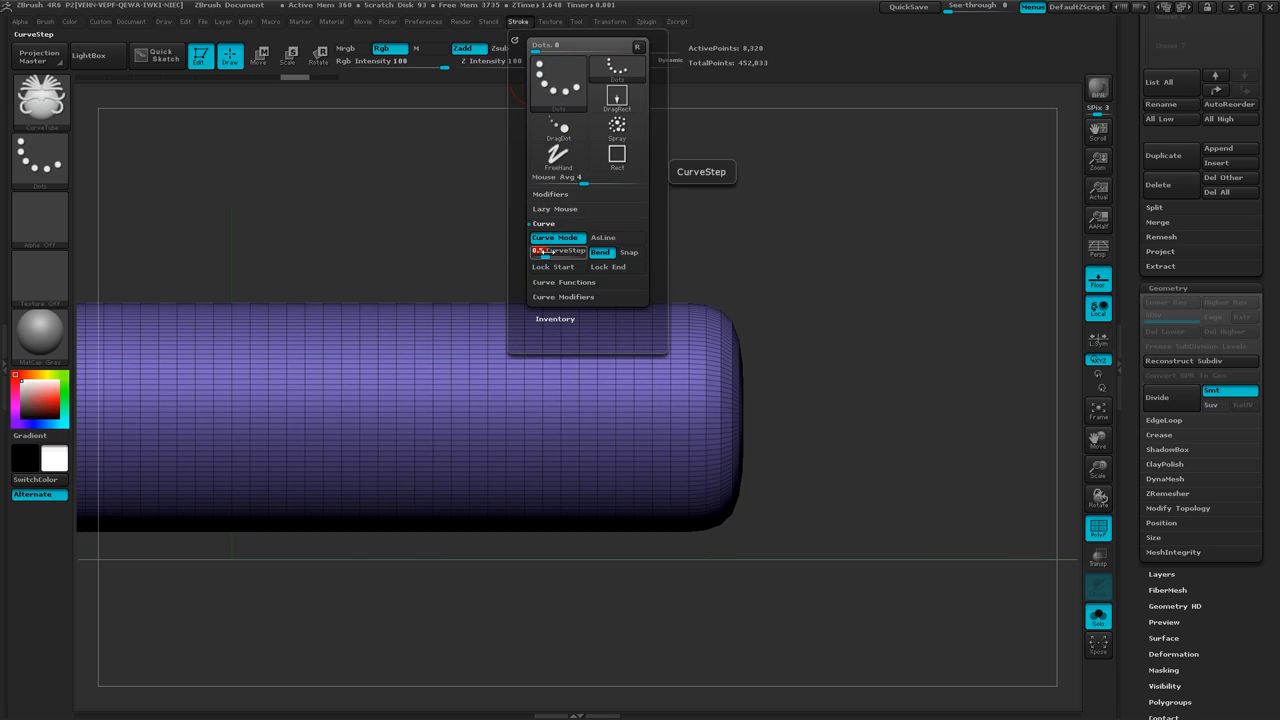
drag(541, 251, 545, 252)
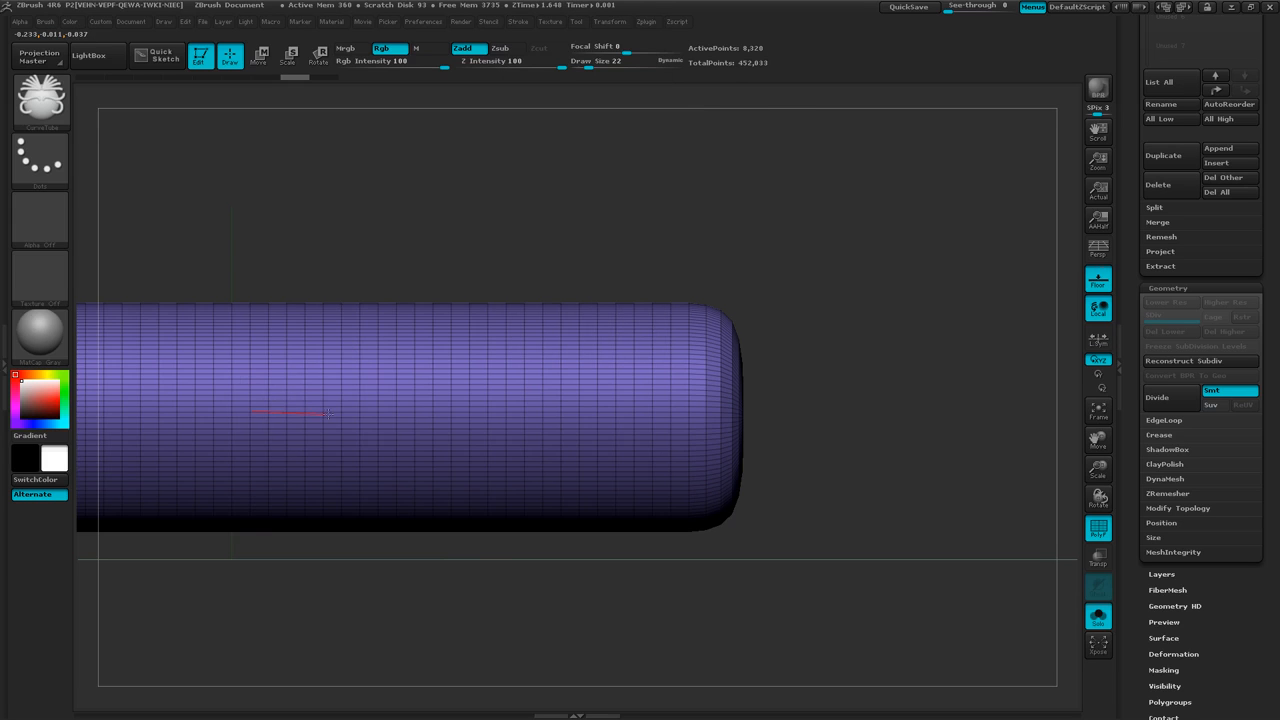
- Draw test radial tubes with the new stroke settings and undo them
drag(328, 413, 816, 409)
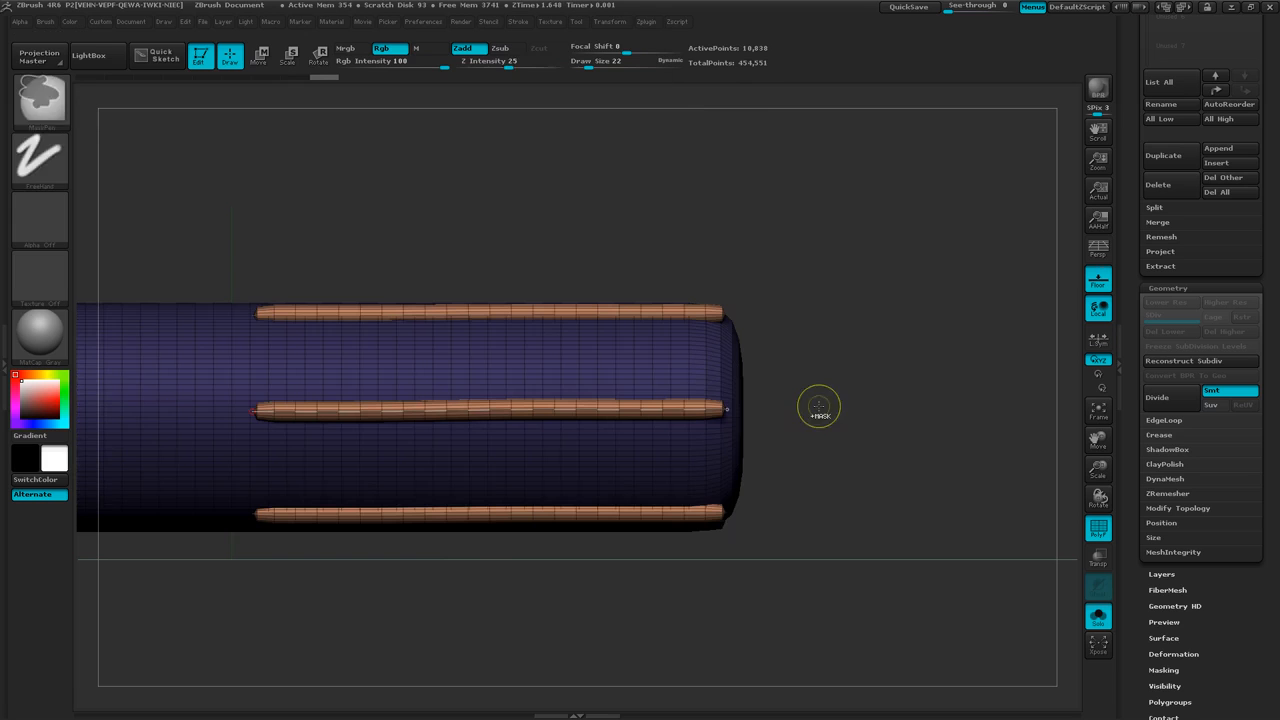
key(ctrl+z)
- Draw straight radial tubes along the cylinder's side, extending just past its rounded end
mouse_move(408, 450)
ctrl+right_down()
mouse_move(331, 445)
mouse_move(398, 422)
ctrl+right_up()
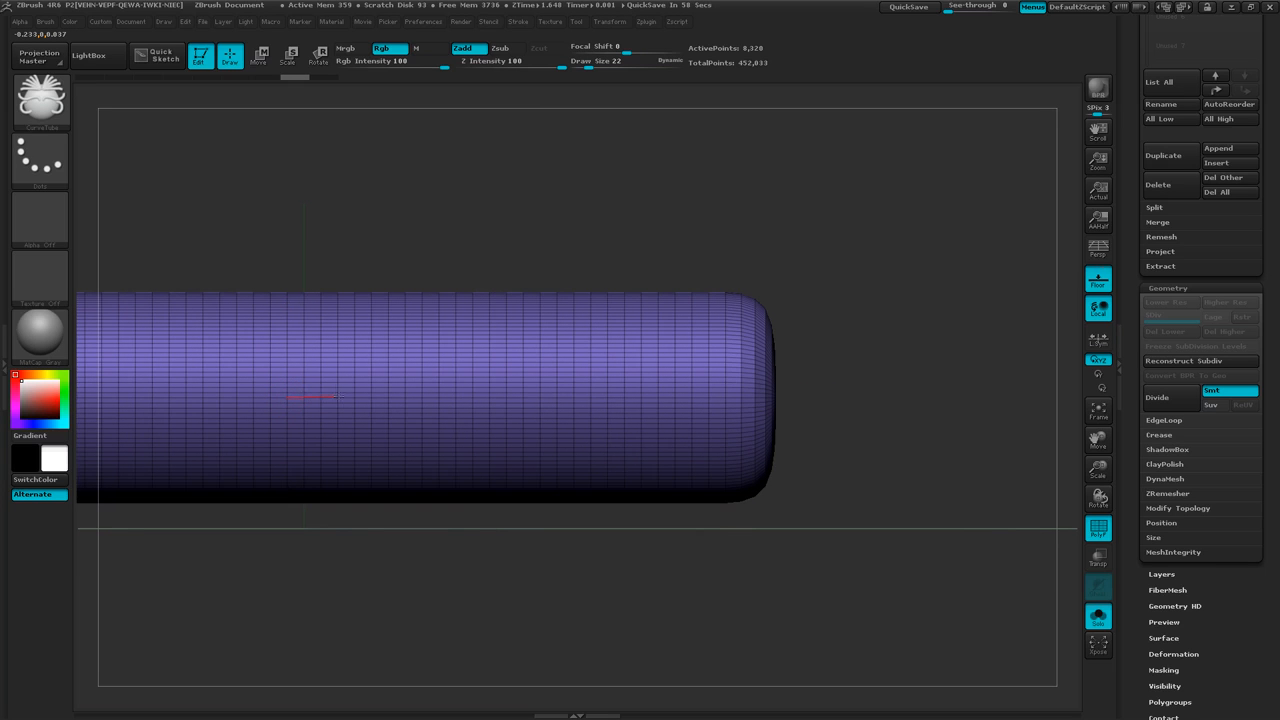
ctrl+shift+drag(363, 399, 853, 398)
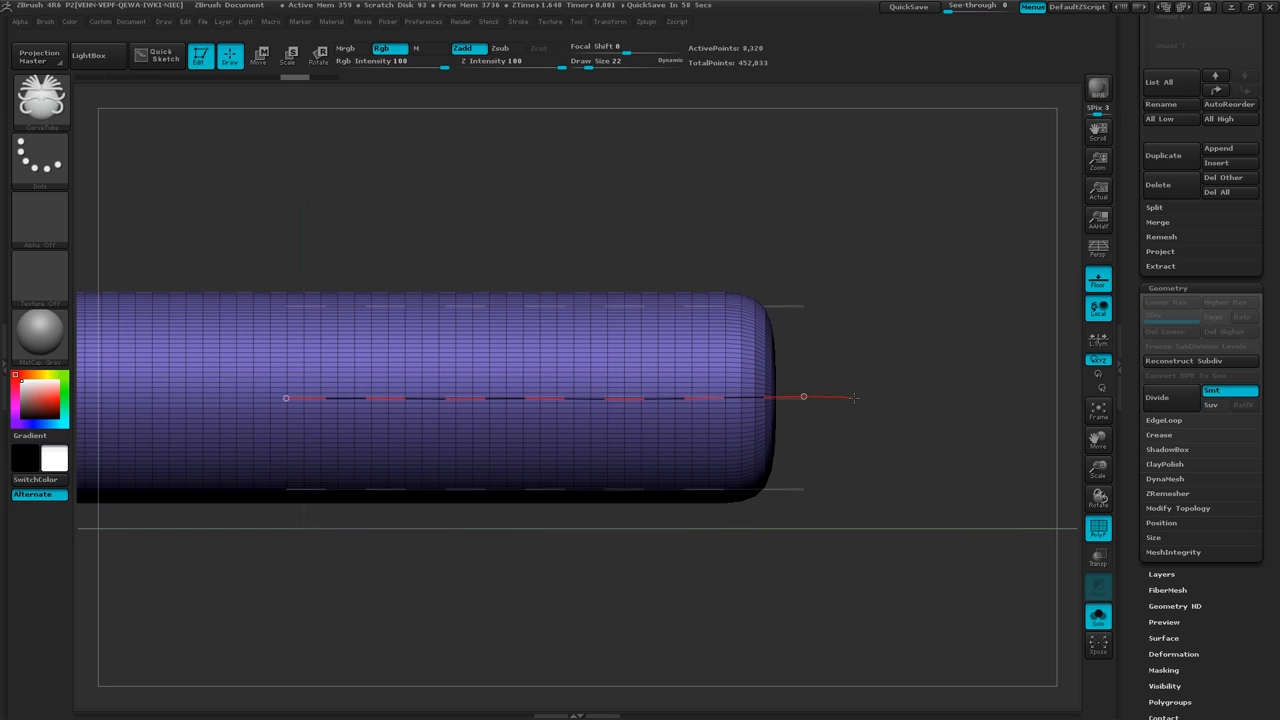
drag(853, 397, 851, 397)
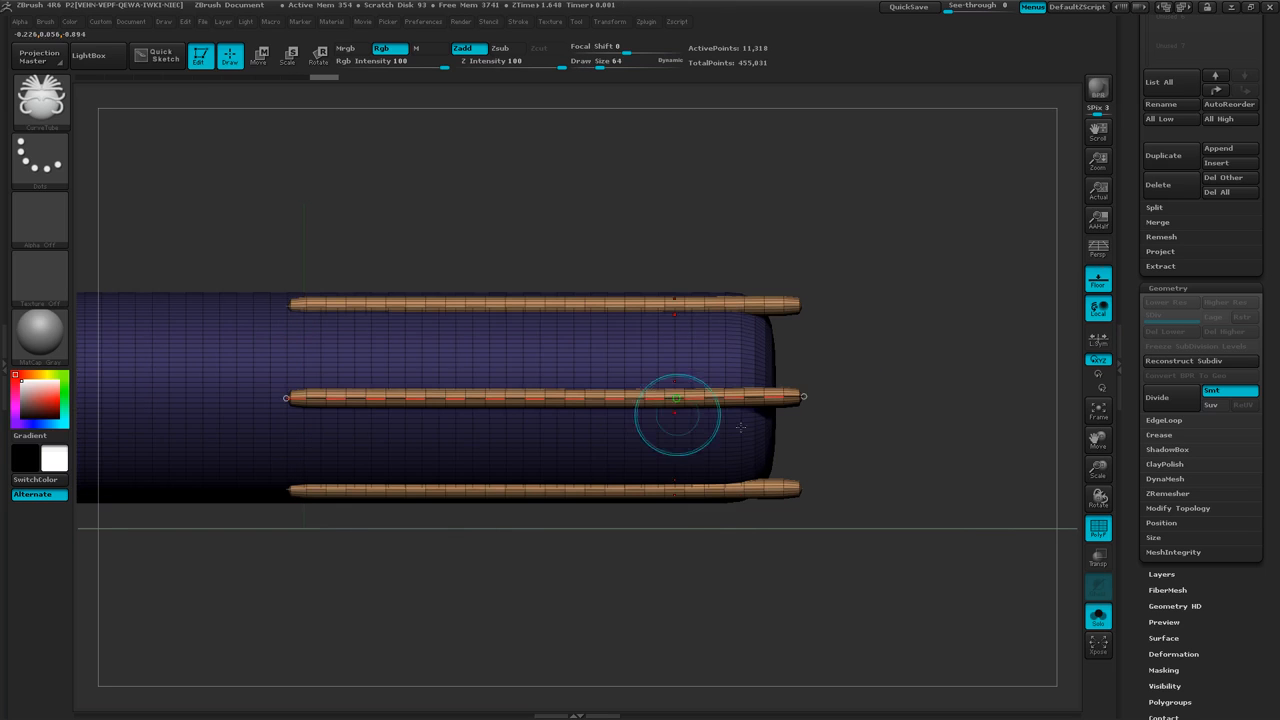
key(bracketleft)
key(bracketleft)
key(bracketleft)
key(bracketleft)
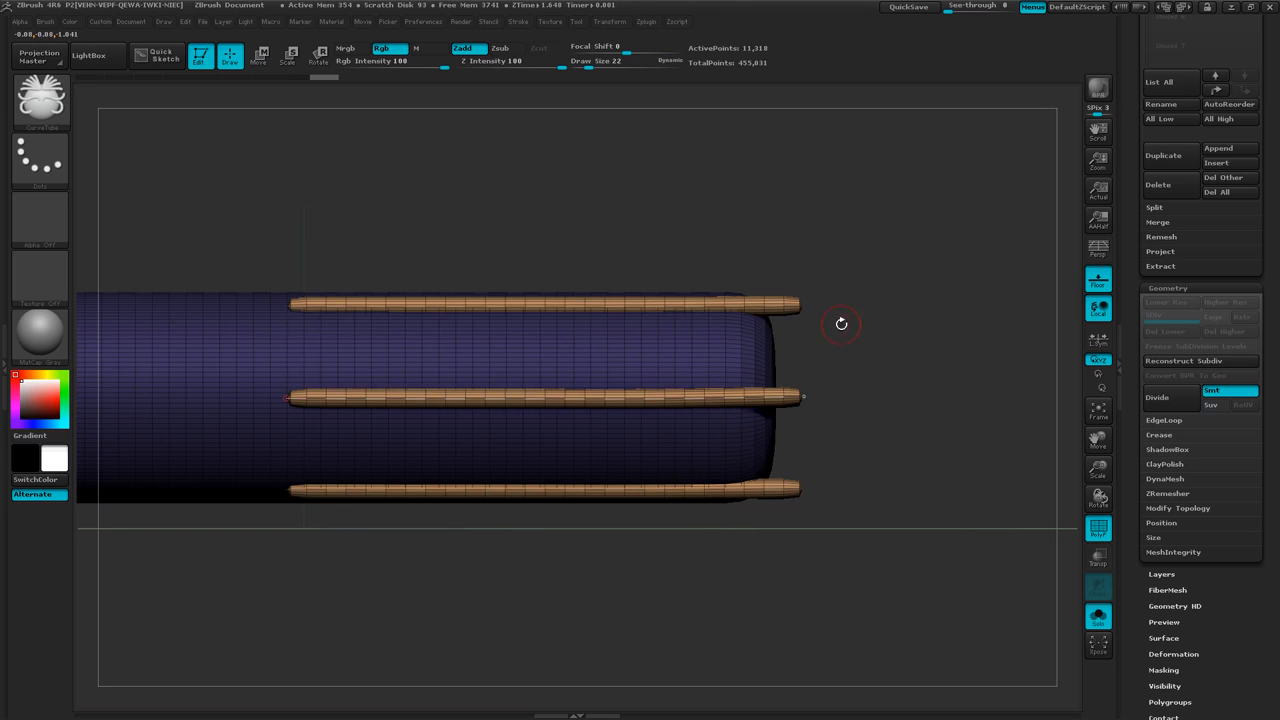
- Turn off the floor grid
drag(777, 608, 743, 621)
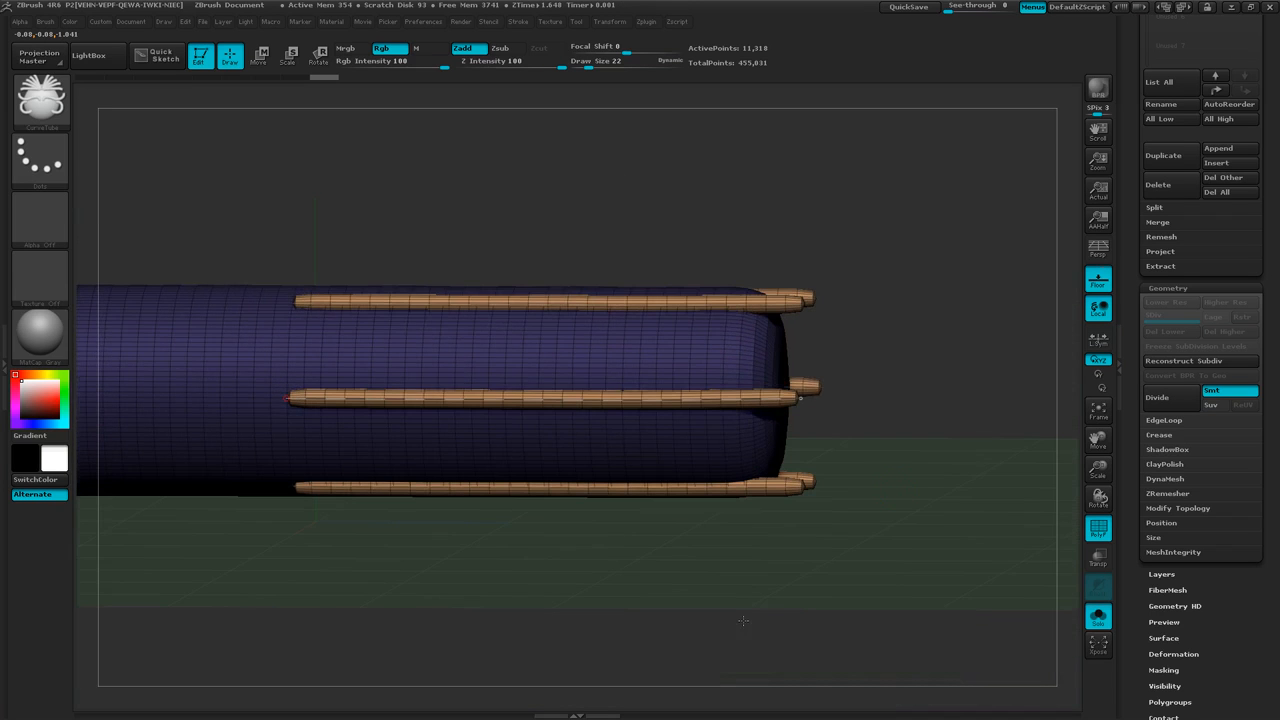
click(1098, 280)
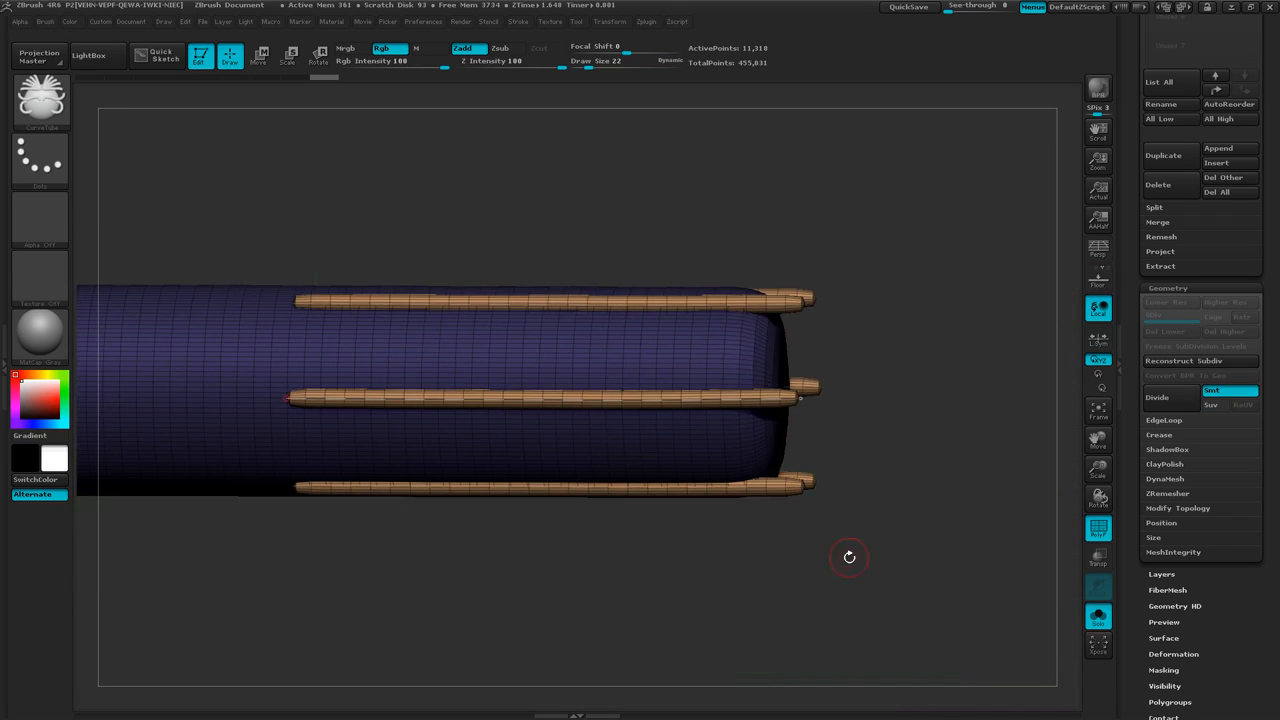
drag(849, 557, 823, 600)
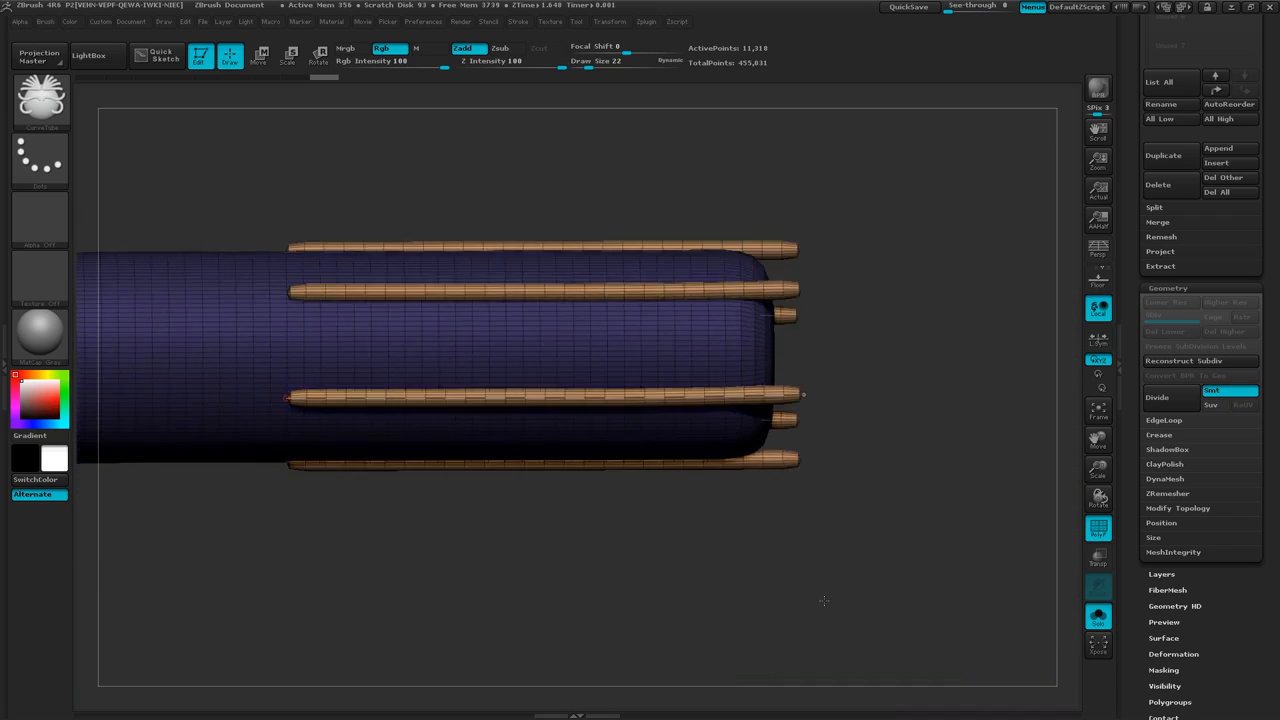
drag(840, 529, 836, 470)
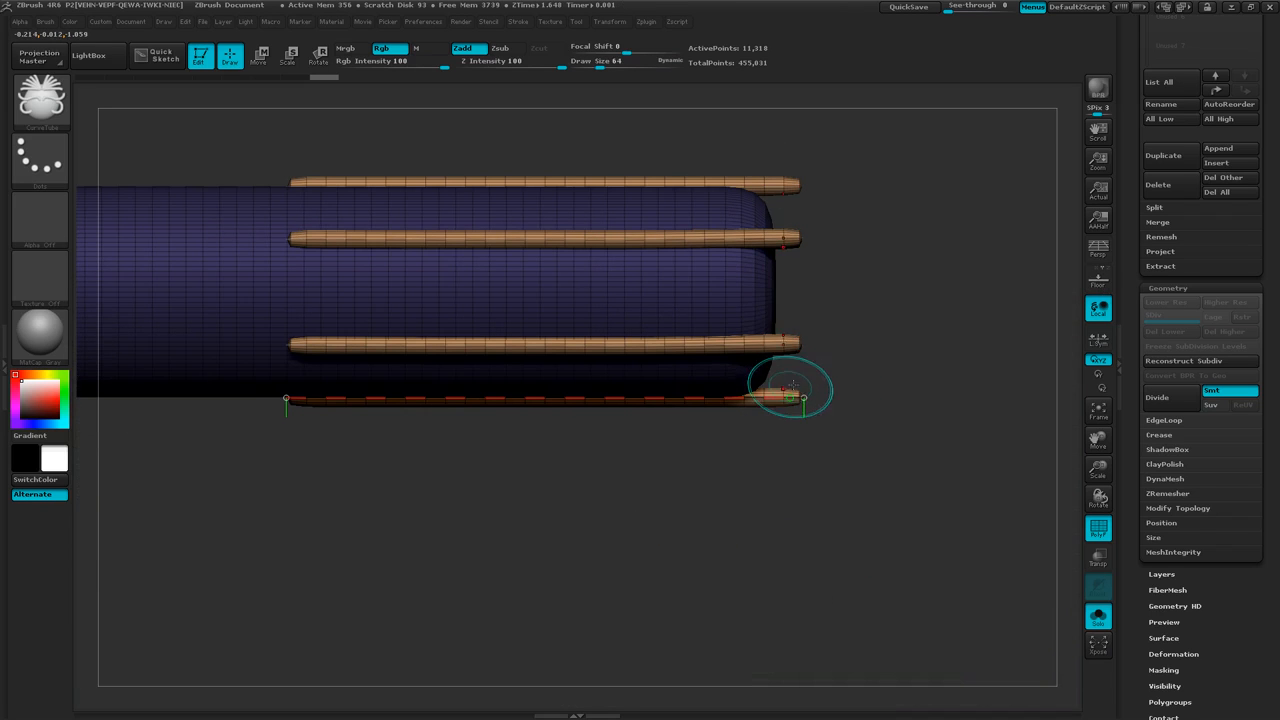
- Try bending the tubes' outer ends inward past the cylinder's rounded end, and undo the bend
drag(797, 400, 828, 329)
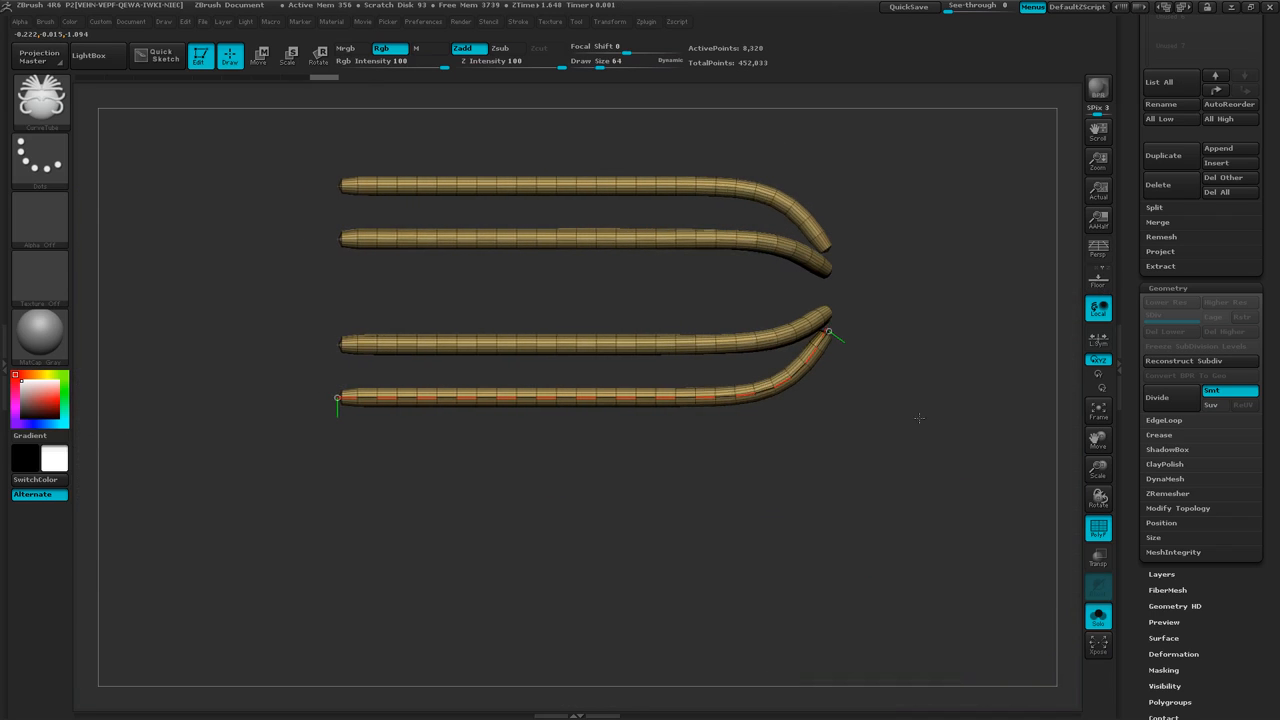
drag(677, 423, 677, 433)
key(ctrl+z)
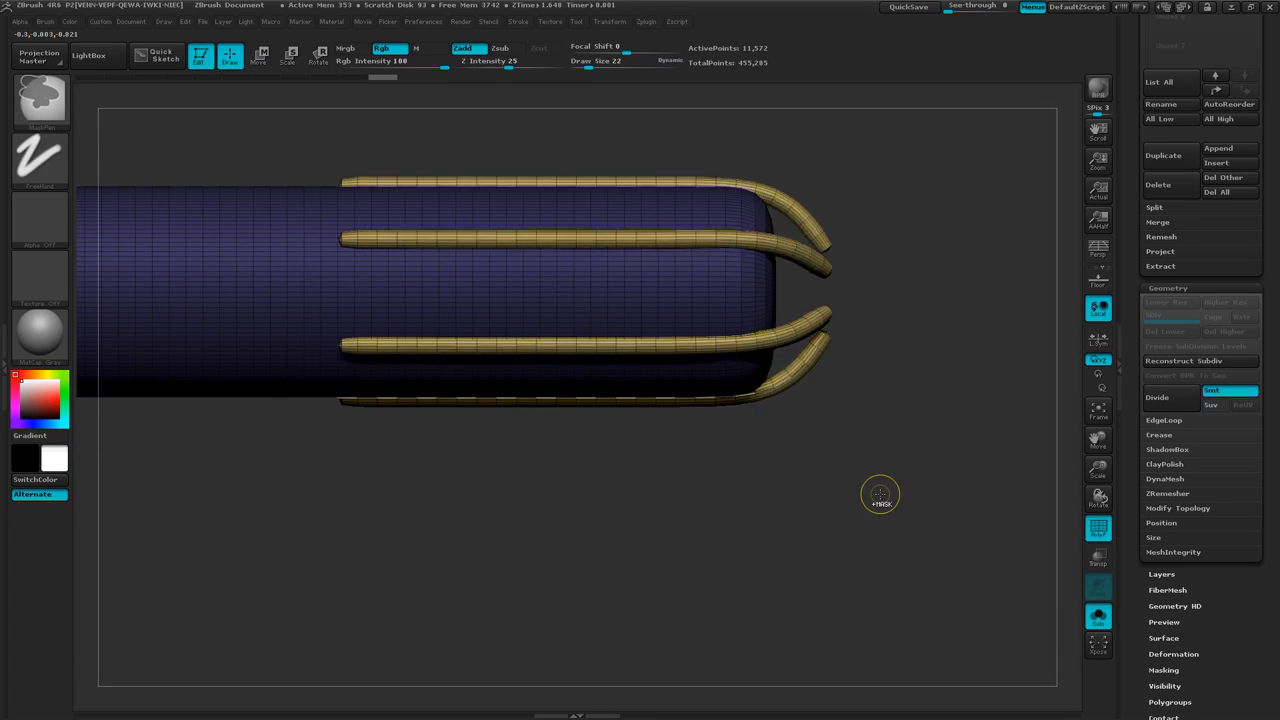
key(ctrl+z)
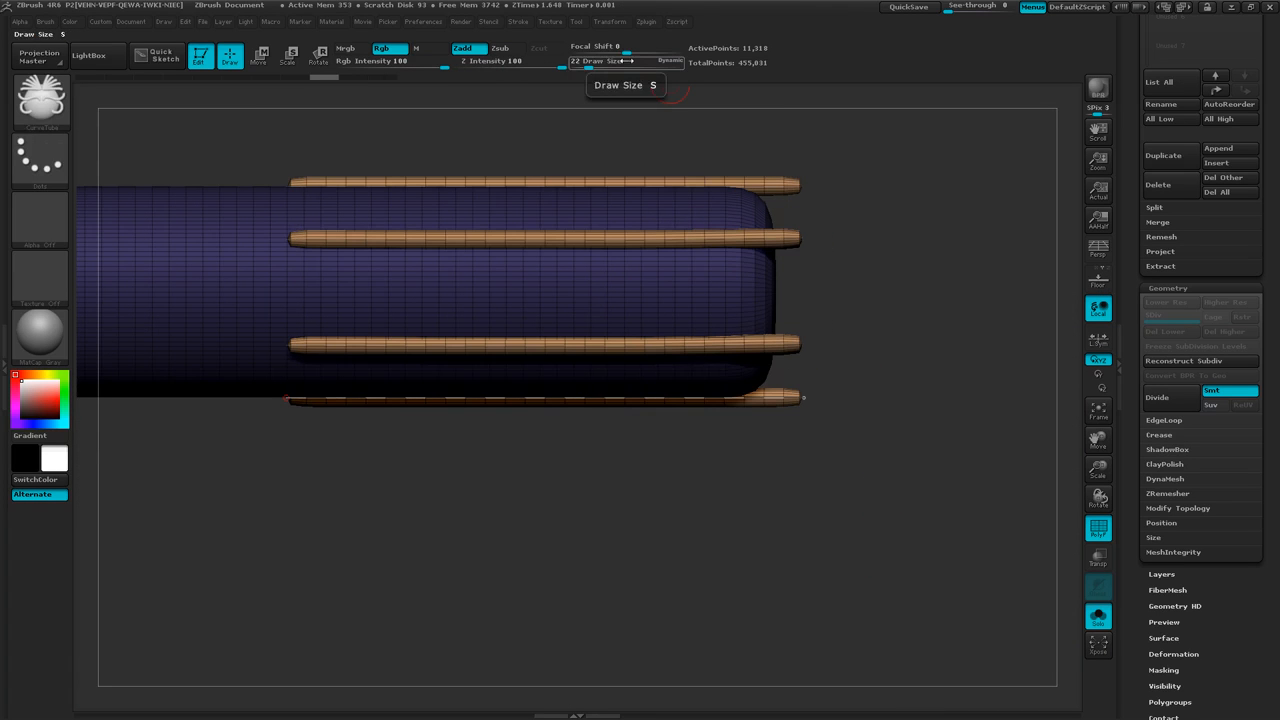
- Turn on Lock Start and Lock End for curves, and test them by pulling the tubes' middle outward and undoing it
click(520, 23)
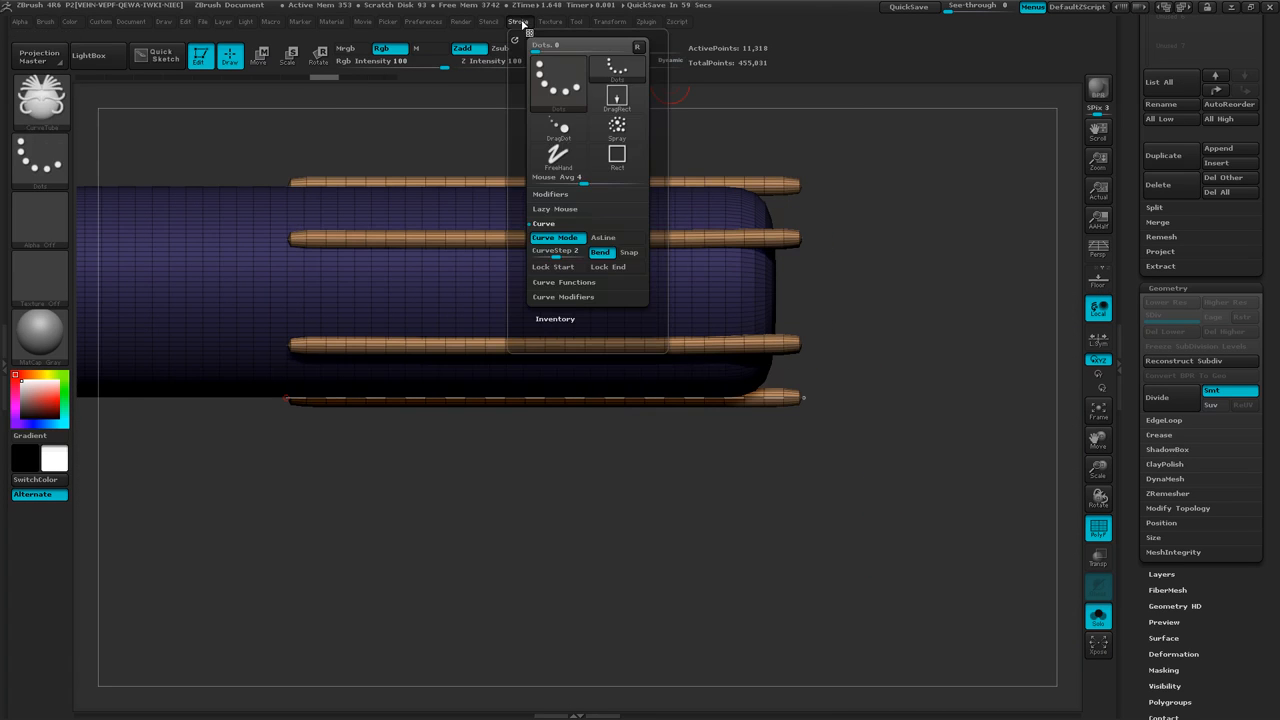
click(555, 267)
click(603, 268)
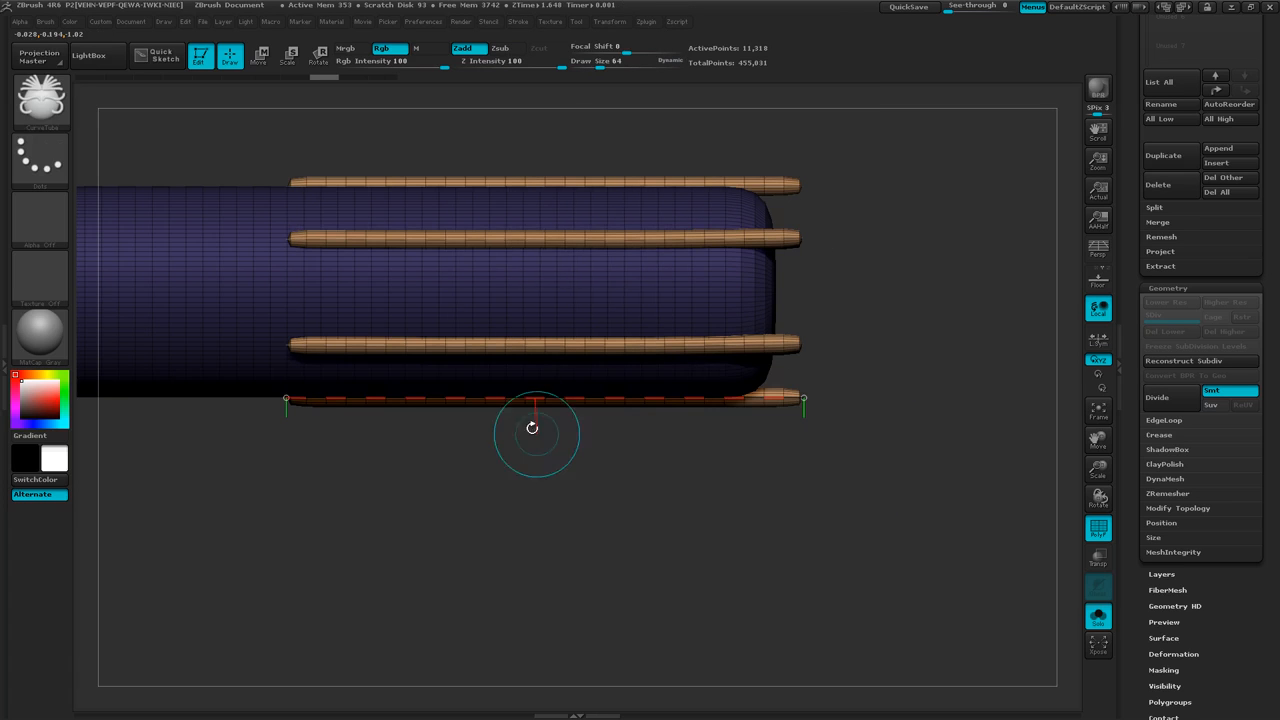
drag(532, 402, 537, 578)
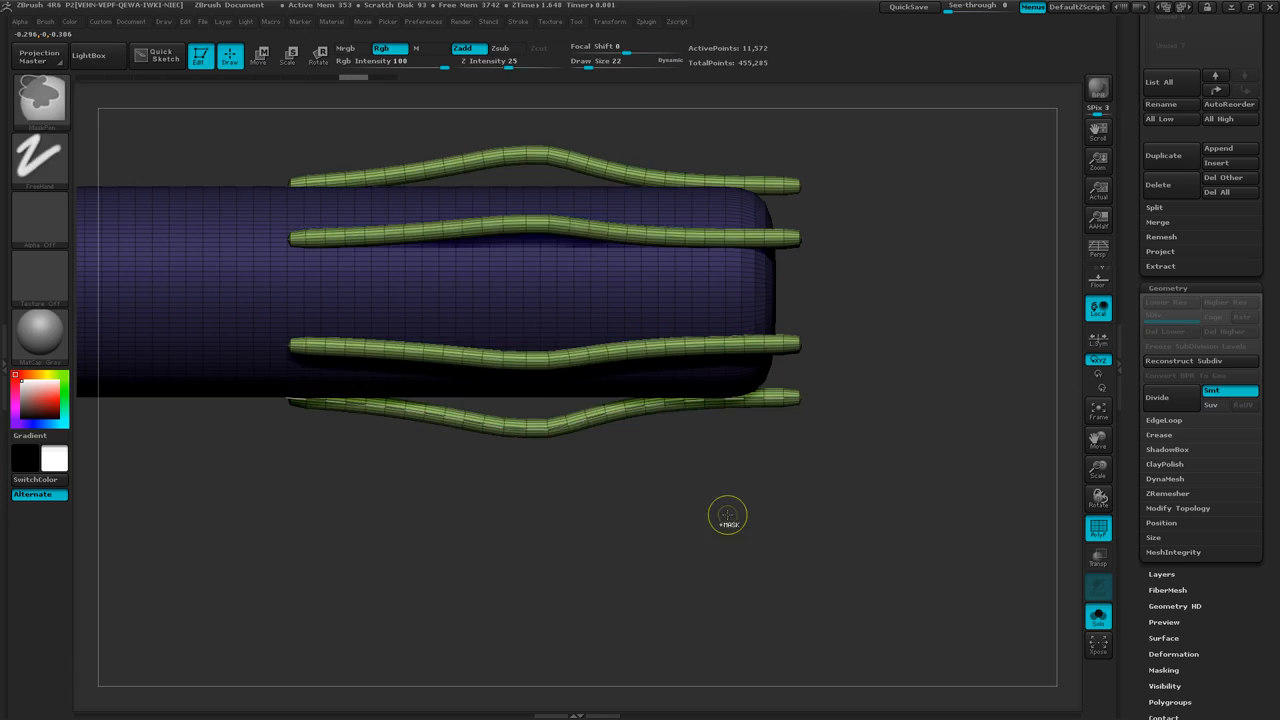
key(ctrl+z)
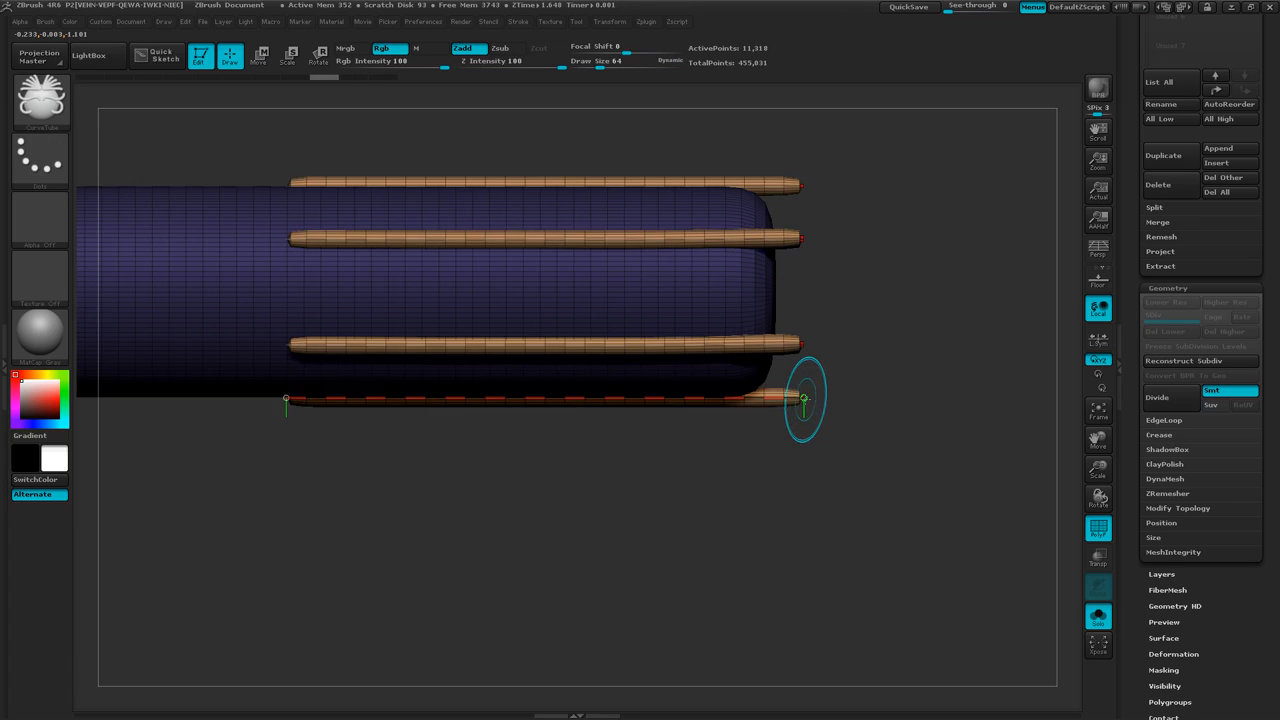
- Bend the tubes' outer ends inward just past the cylinder's rounded end
drag(802, 397, 852, 308)
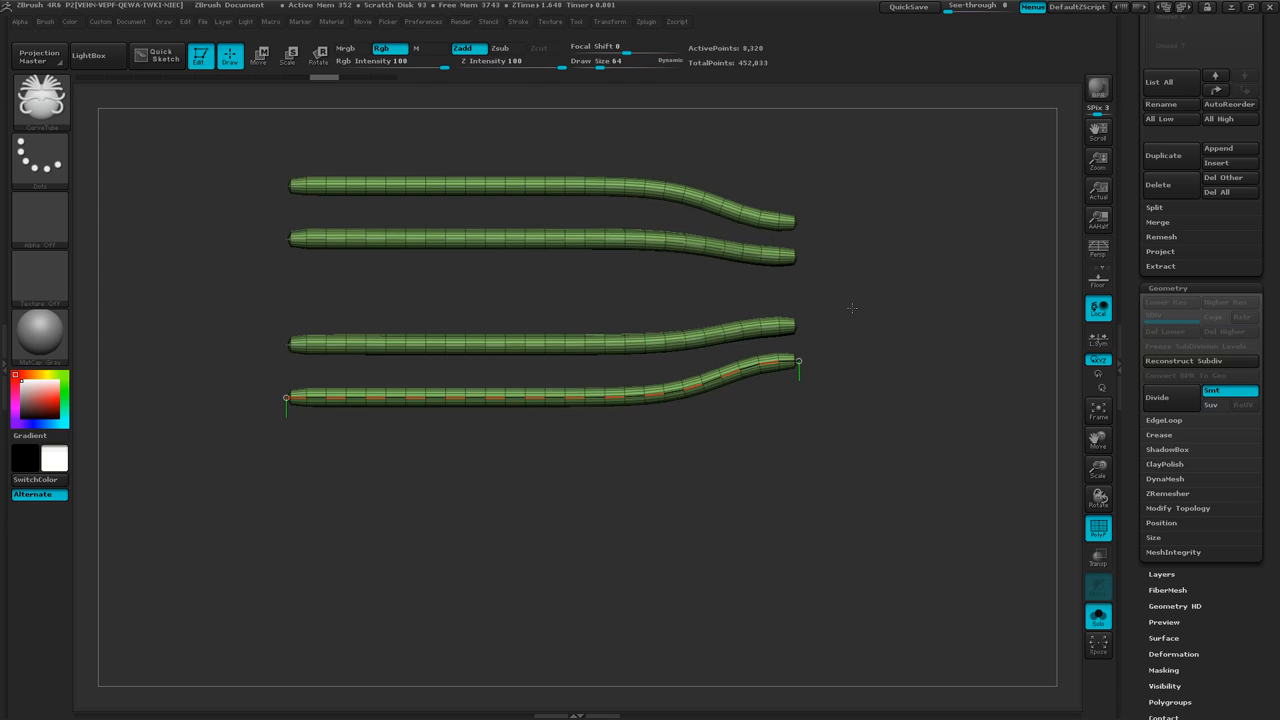
drag(852, 309, 852, 308)
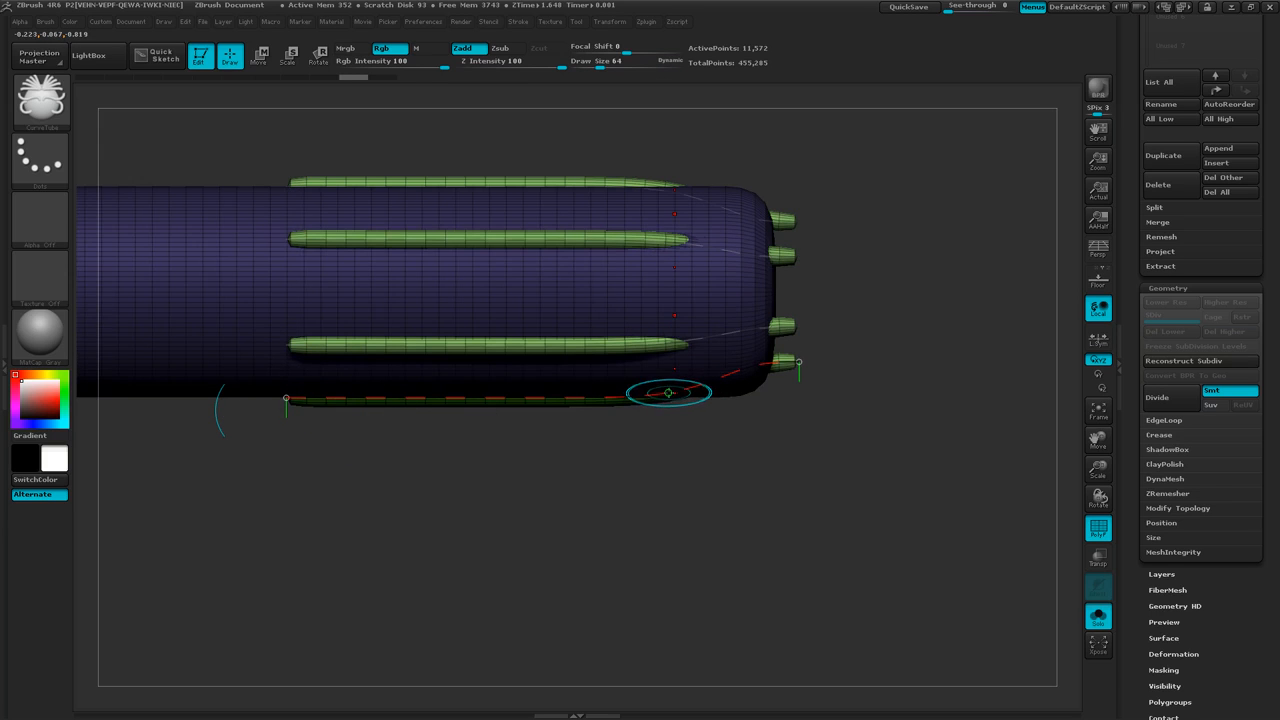
- Try adjusting the tube curves near the start of the bend, and undo each adjustment
drag(671, 396, 671, 417)
key(ctrl+z)
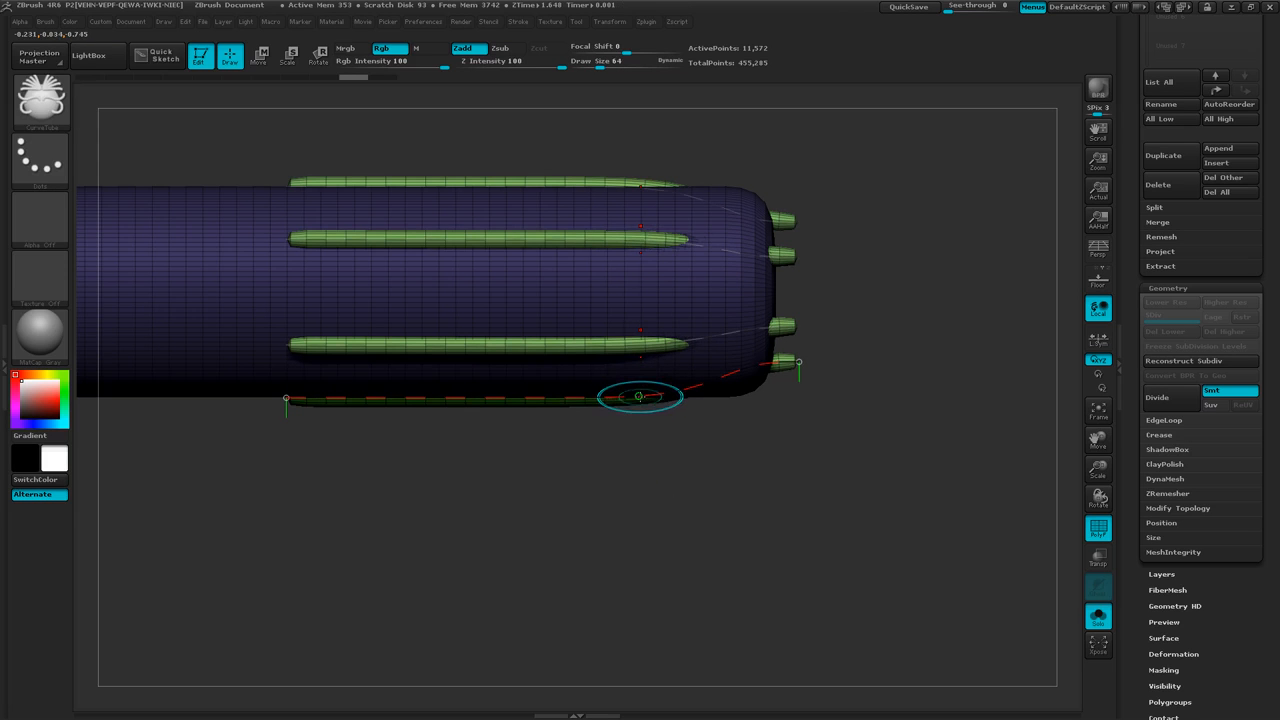
click(629, 395)
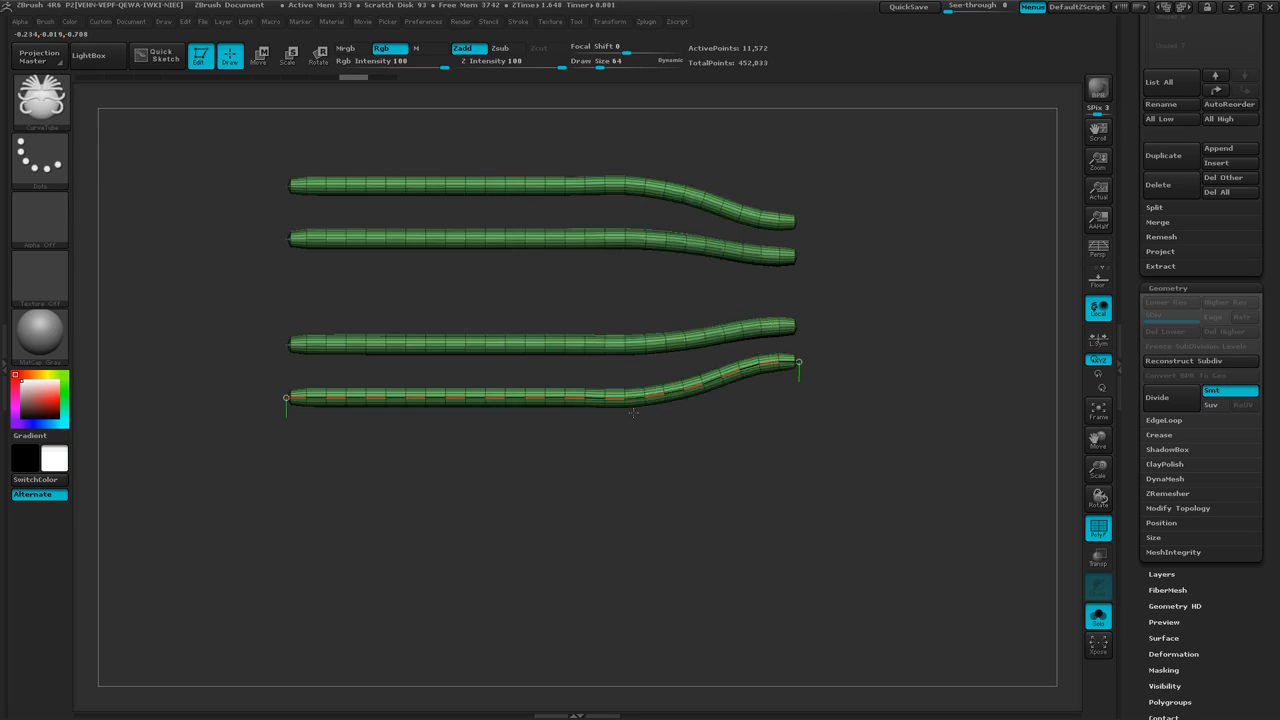
key(ctrl+z)
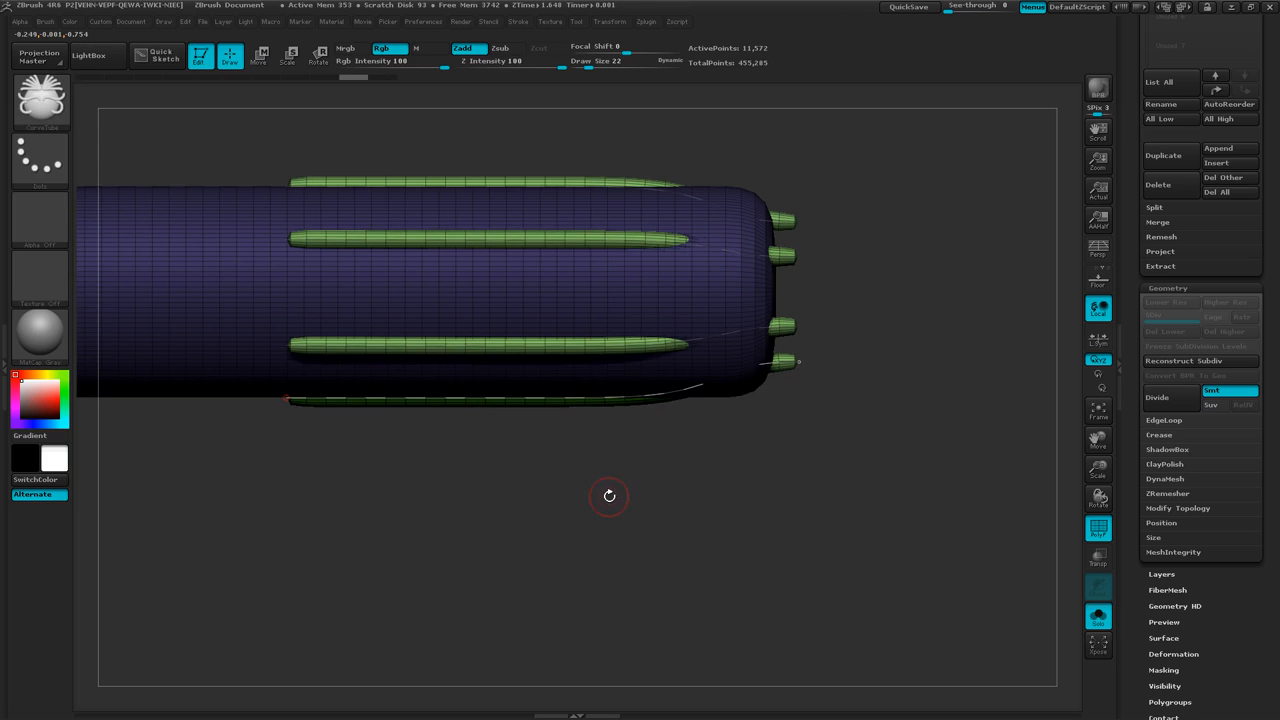
- Try thickening the tubes with Draw Size 62 and thinning them again with Draw Size 22, and undo both updates
key(s)
drag(609, 497, 618, 497)
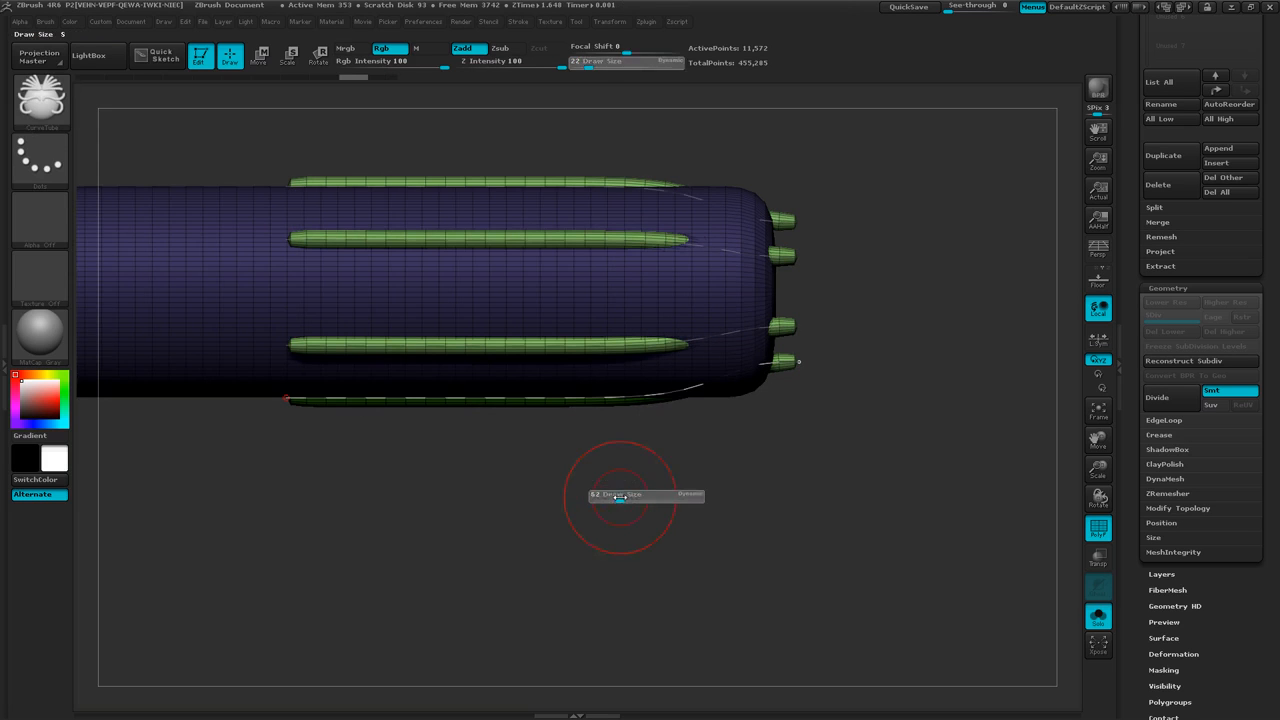
click(623, 398)
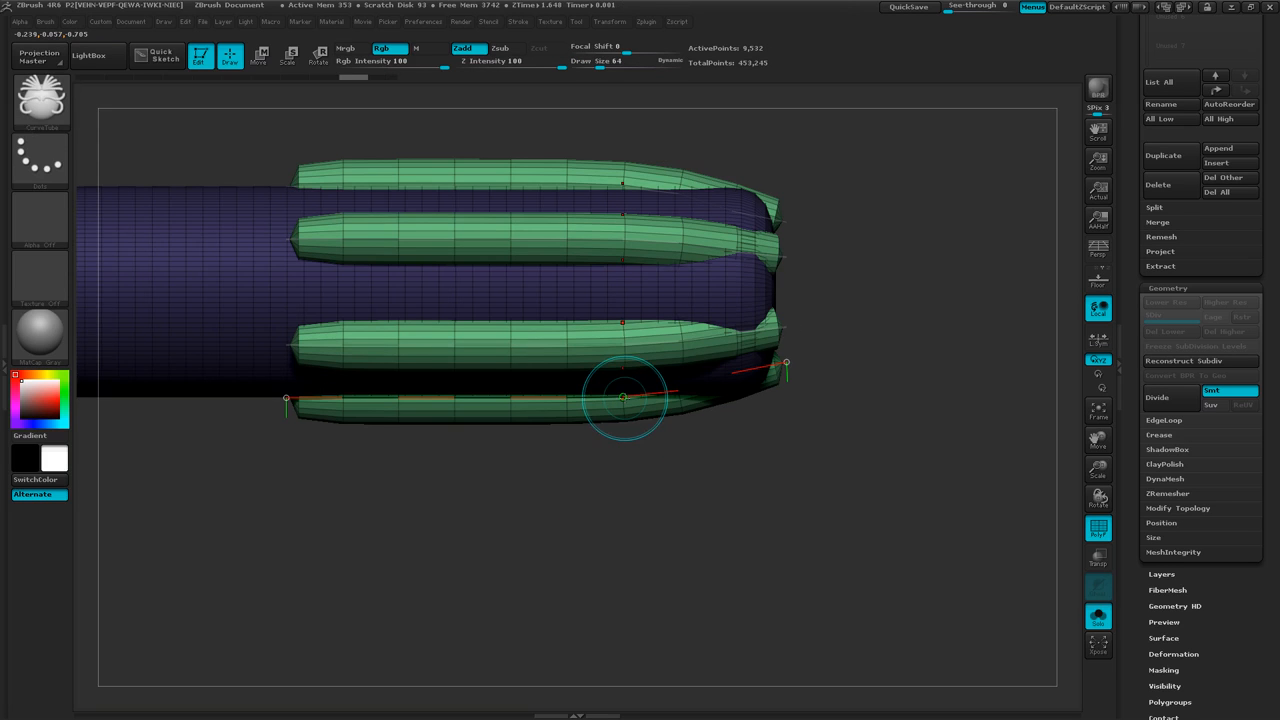
key(ctrl)
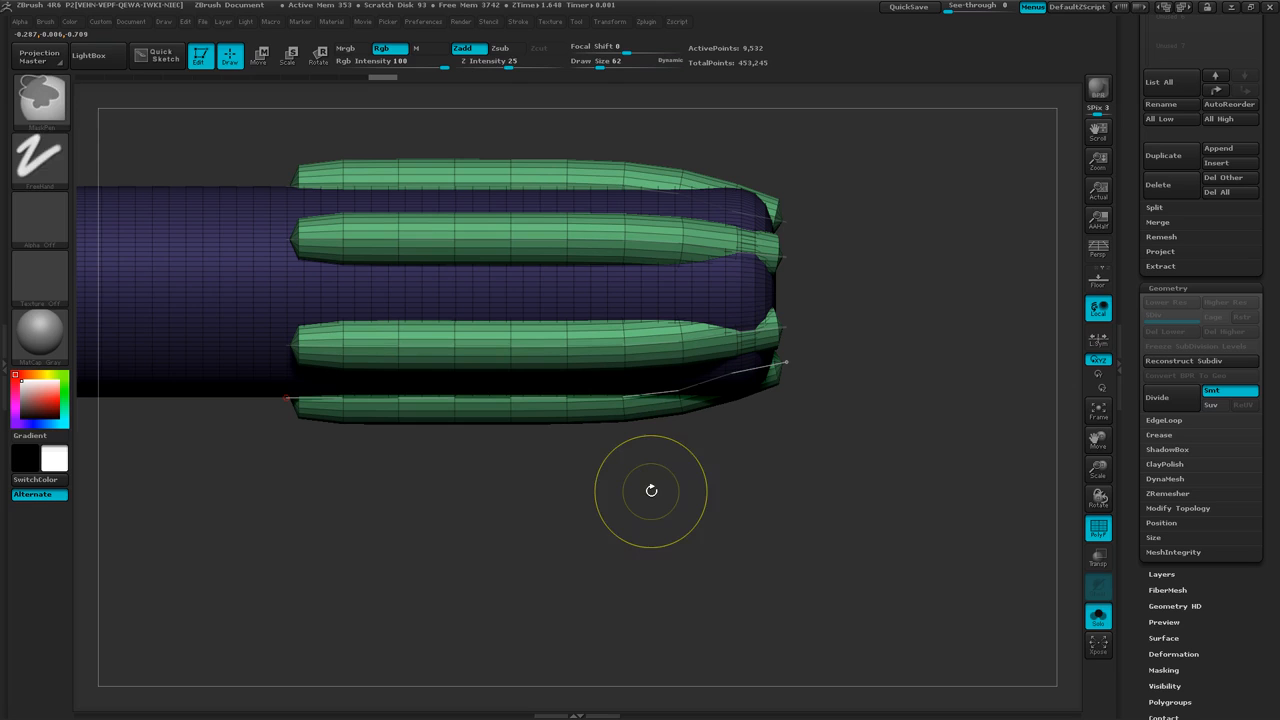
key(s)
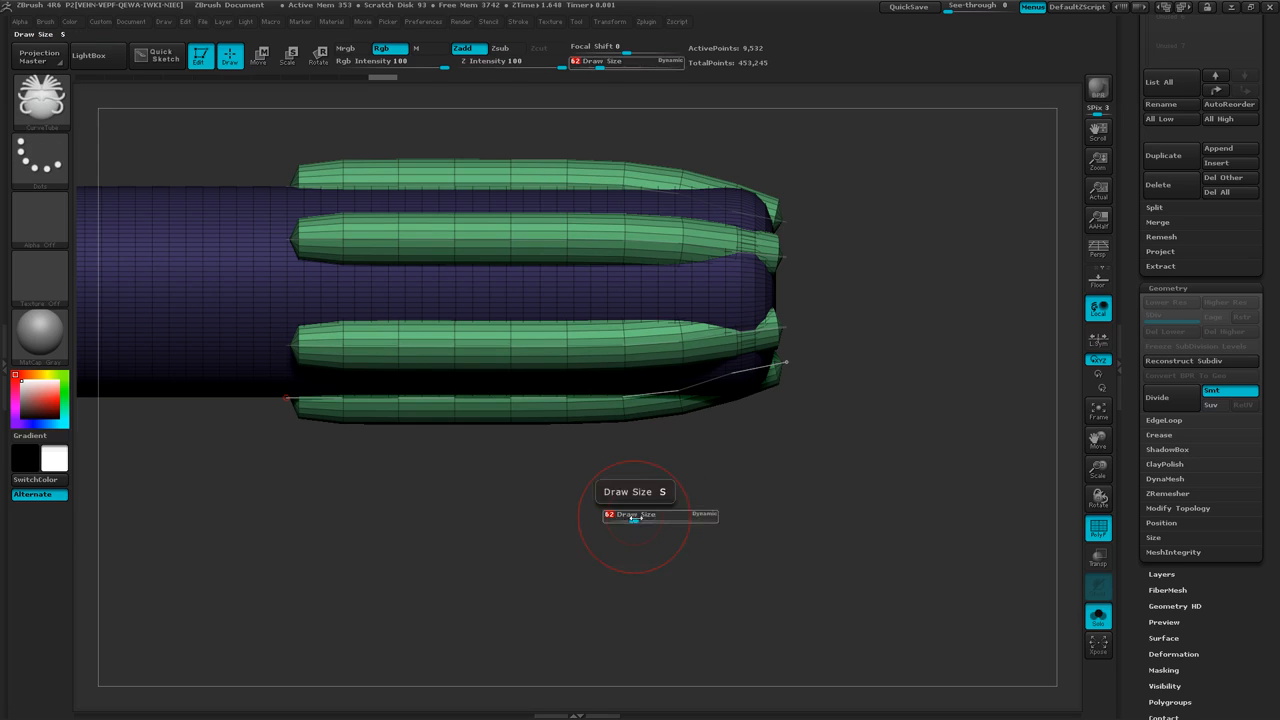
drag(630, 520, 624, 520)
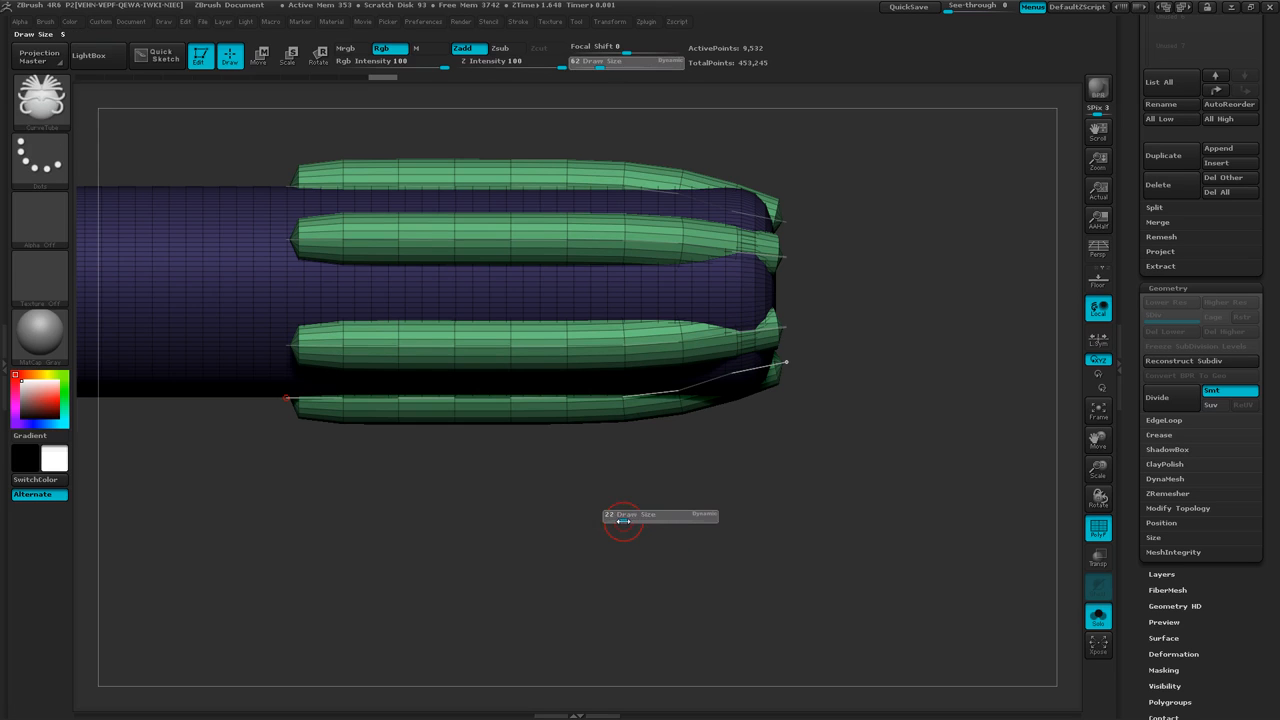
click(623, 400)
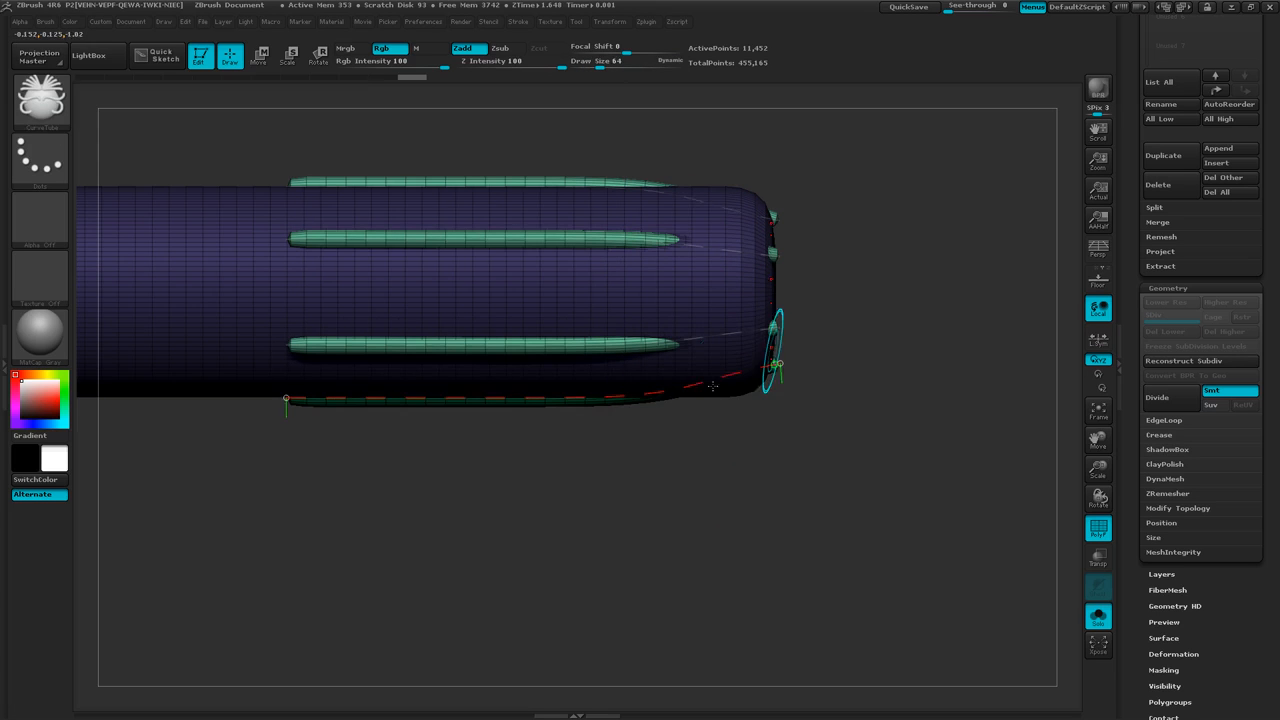
key(ctrl+z)
key(ctrl+z)
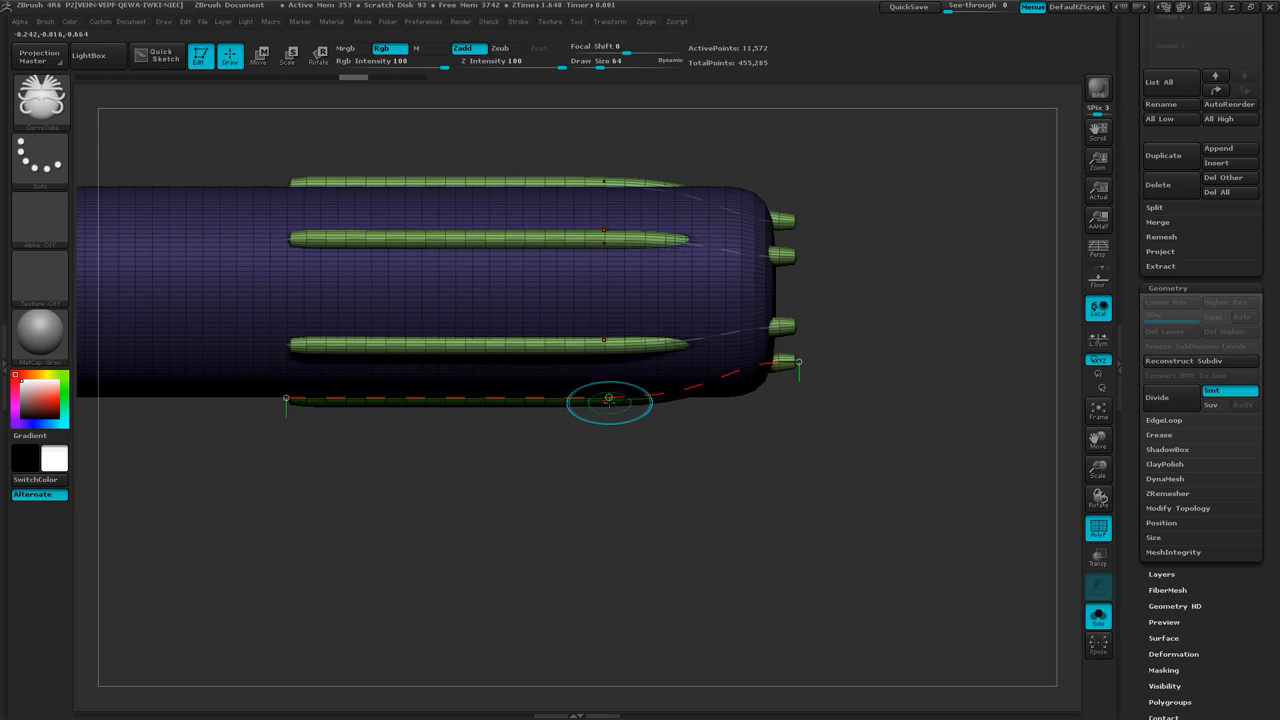
- Try reshaping the tubes' straight section with the curve-editing Draw Size at 197, and undo the changes
key(s)
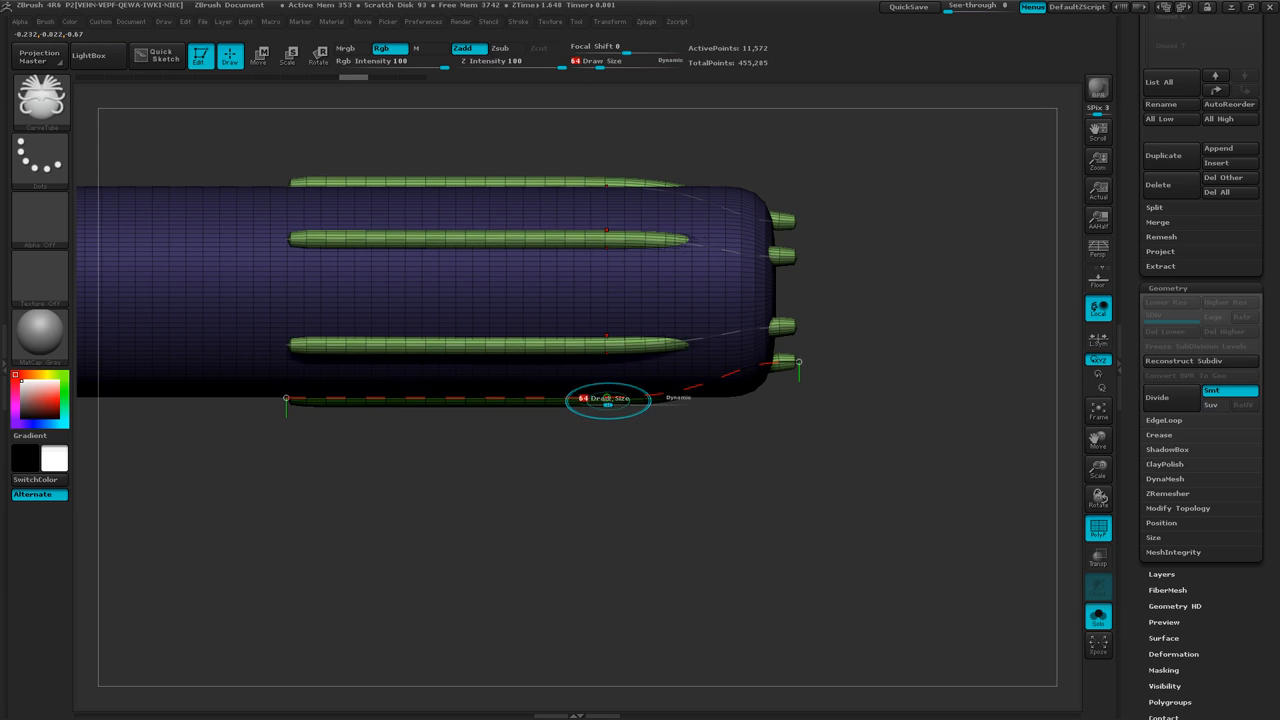
drag(607, 401, 629, 408)
drag(493, 402, 493, 411)
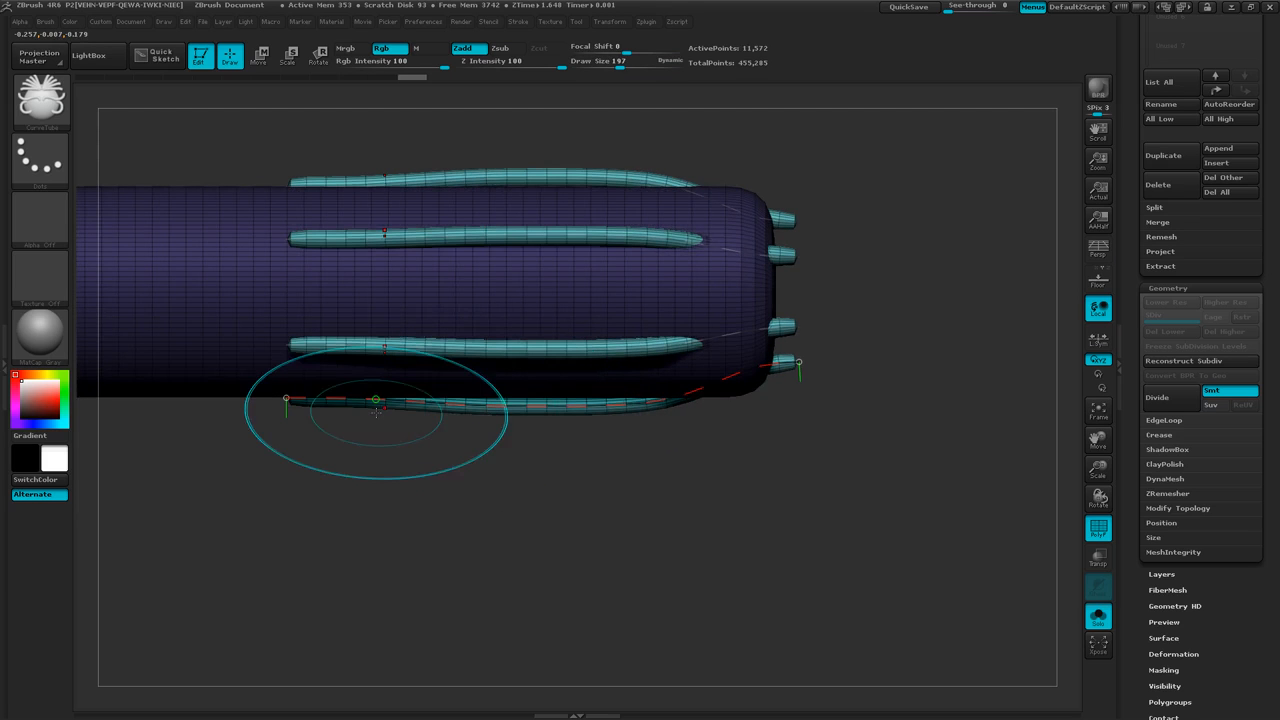
key(ctrl+z)
key(ctrl+z)
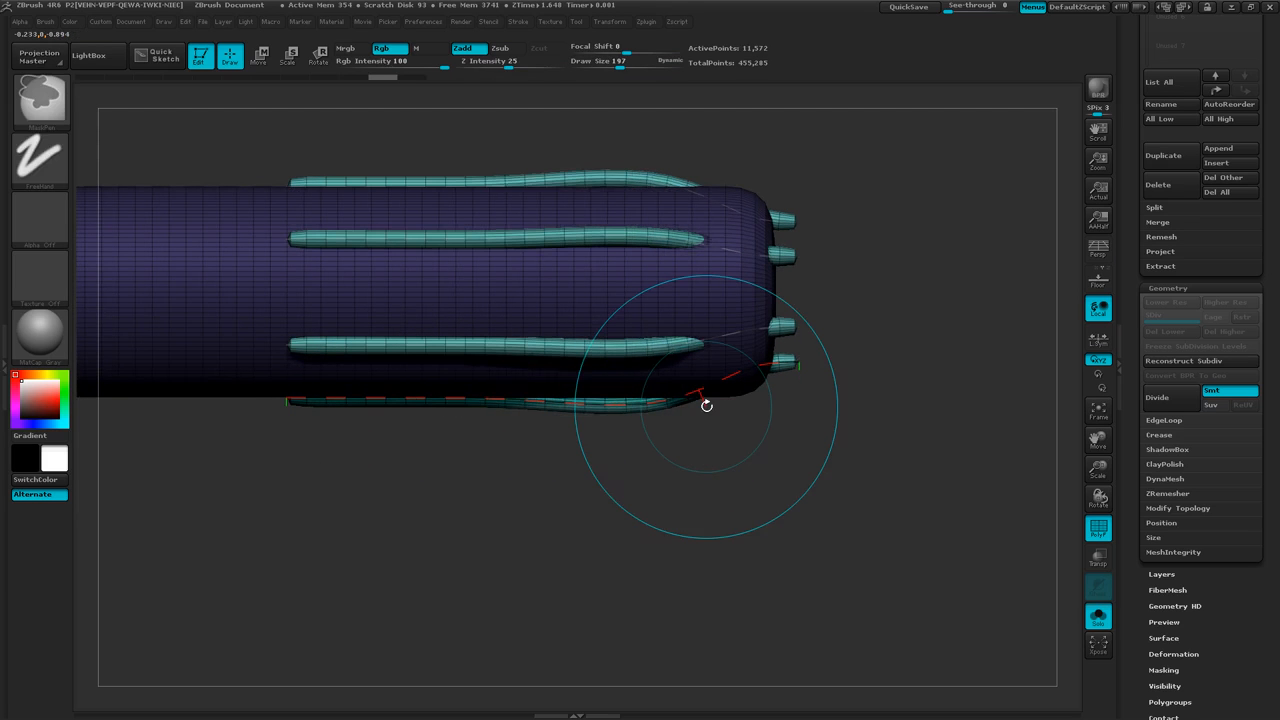
key(ctrl+z)
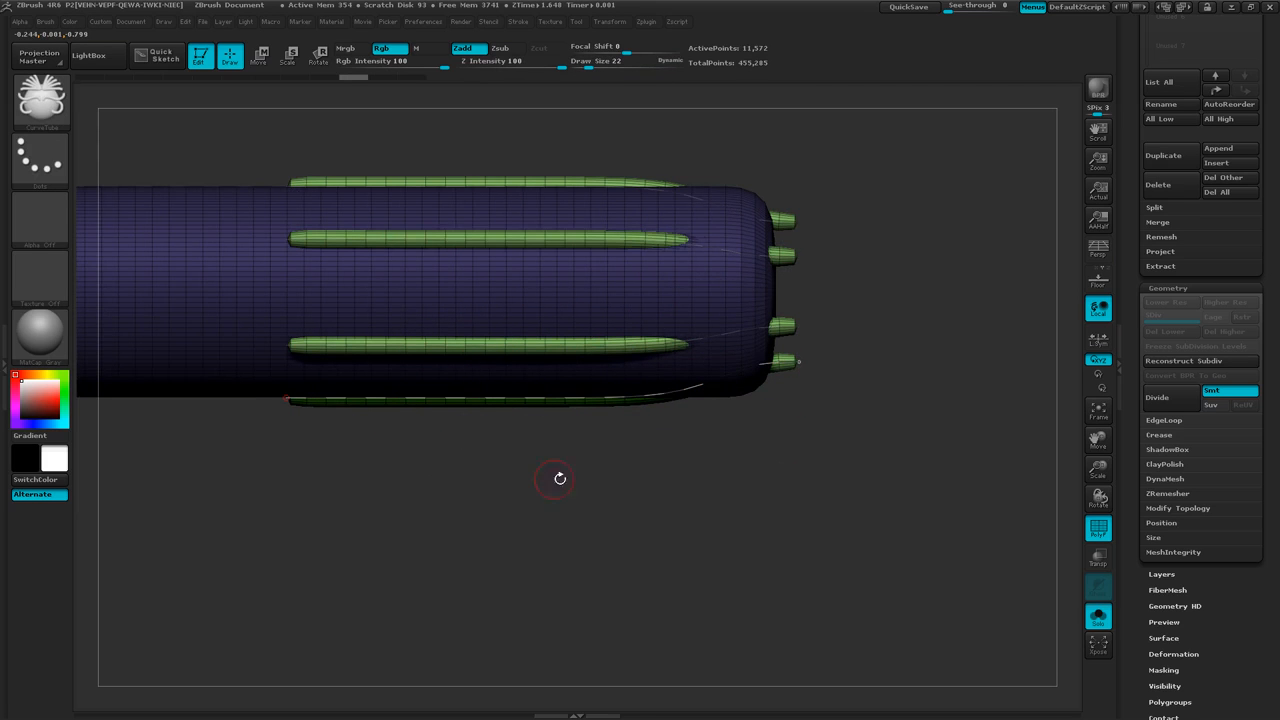
- Check the polygroups by isolating the cylinder, inverting visibility to the tubes, and showing all parts again
drag(830, 478, 802, 497)
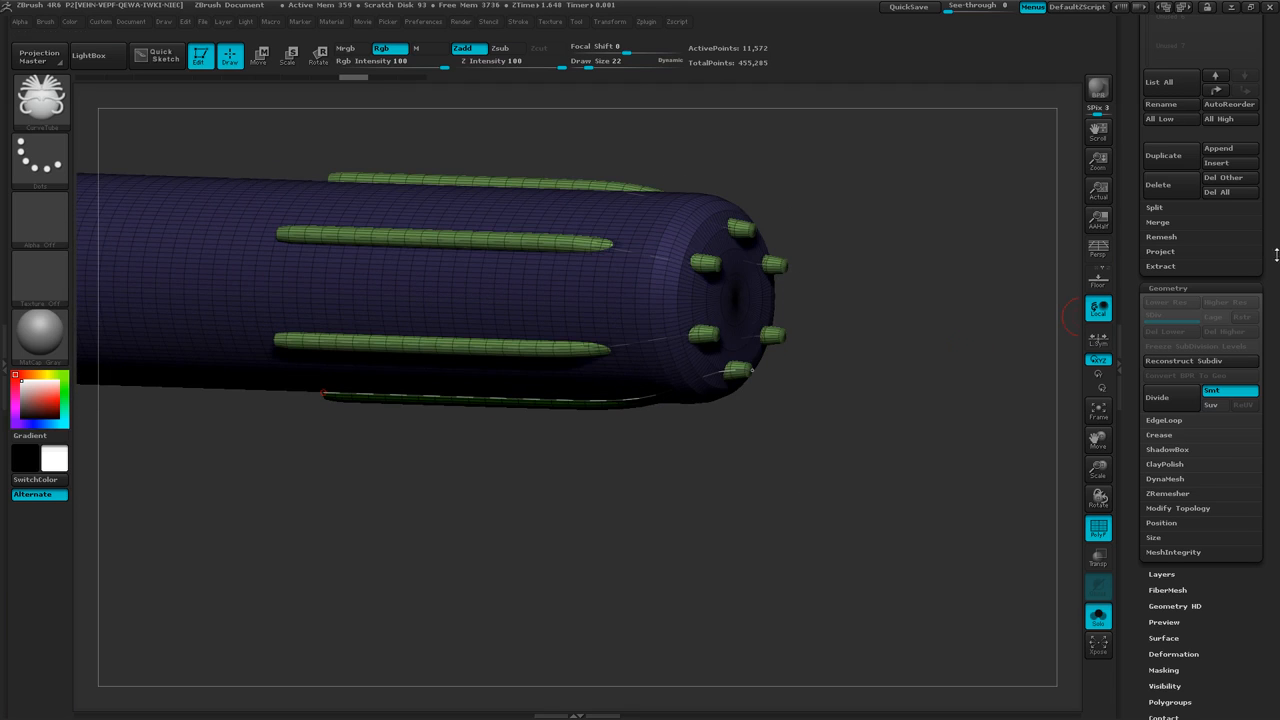
drag(1269, 301, 1263, 387)
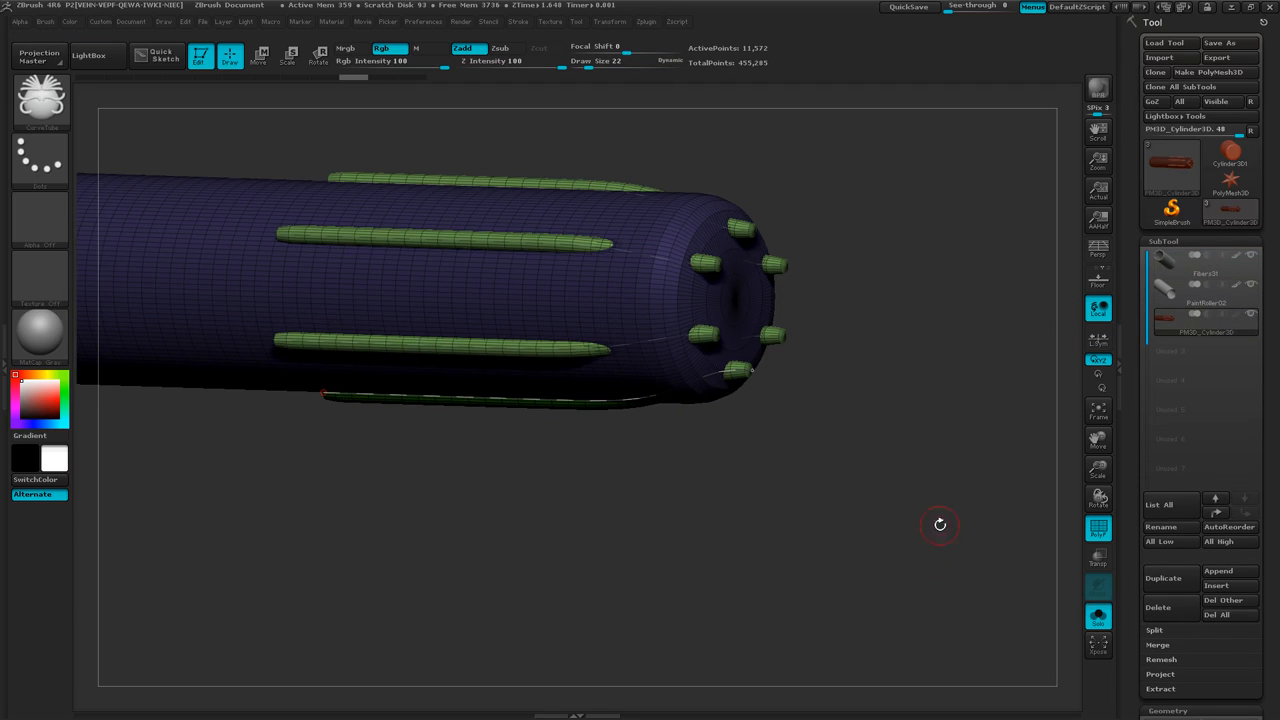
drag(1270, 497, 1270, 417)
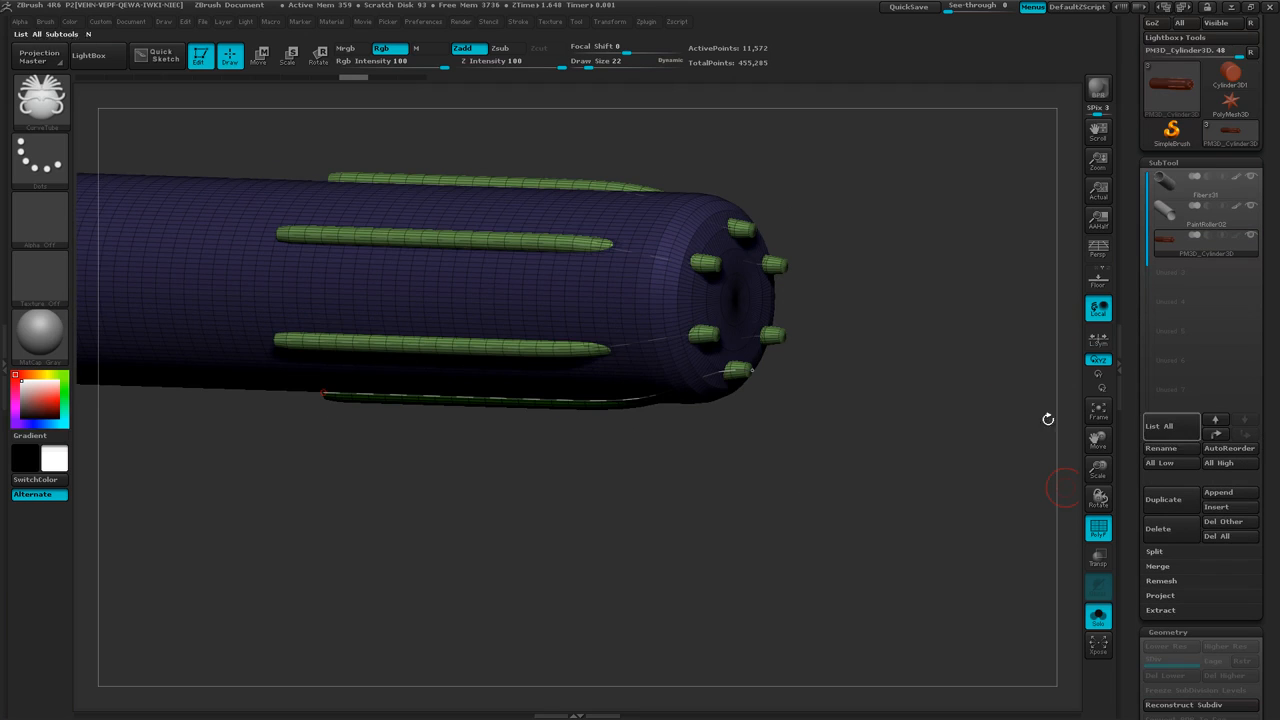
key(ctrl+shift)
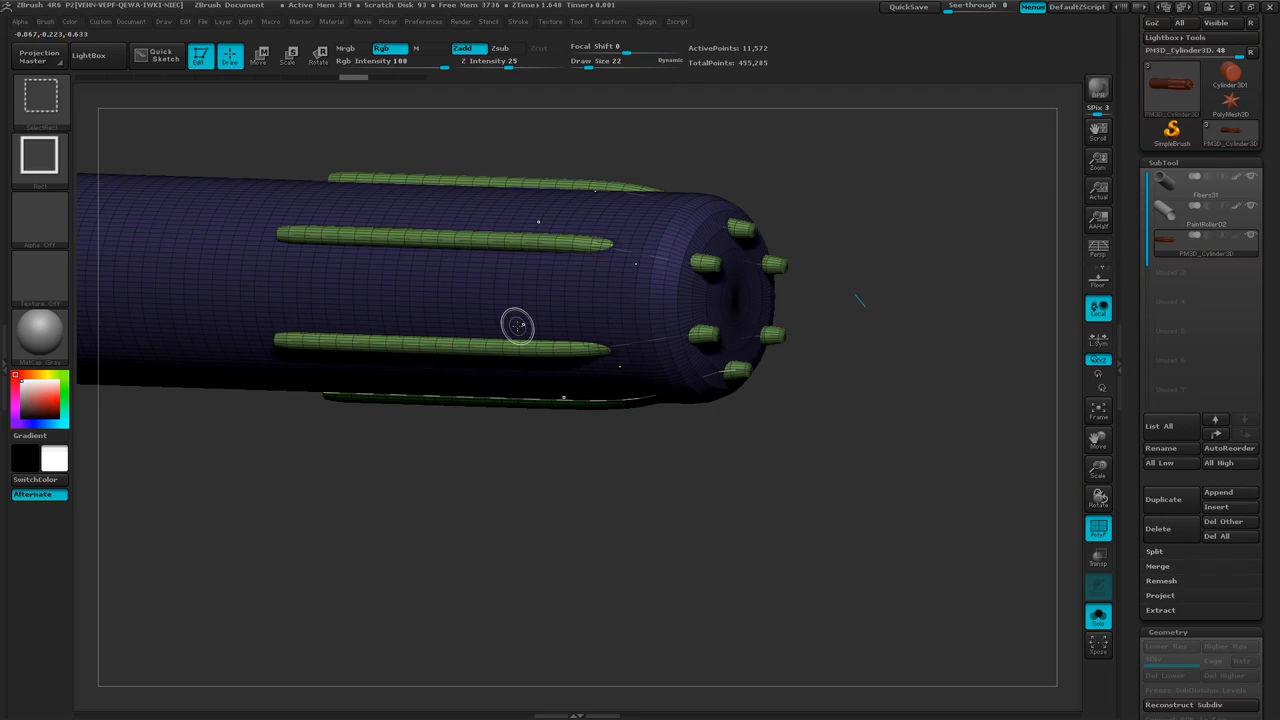
ctrl+shift+click(461, 297)
key(ctrl+z)
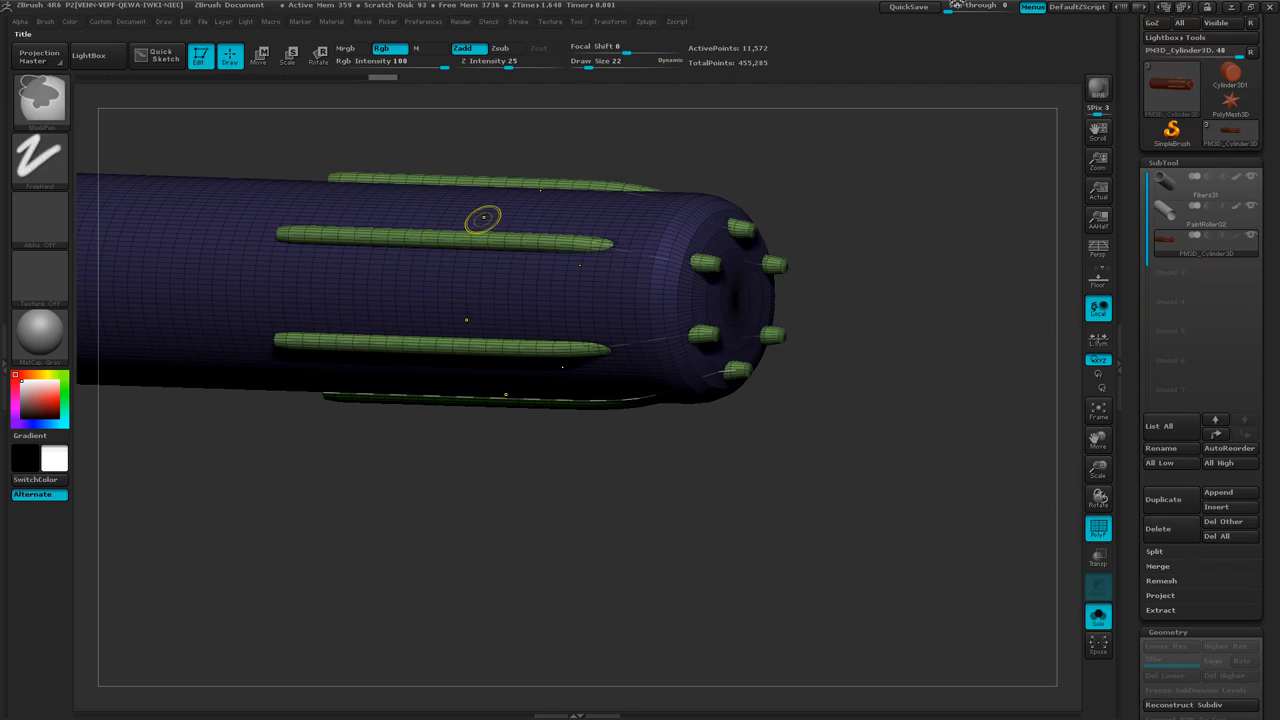
ctrl+shift+click(188, 258)
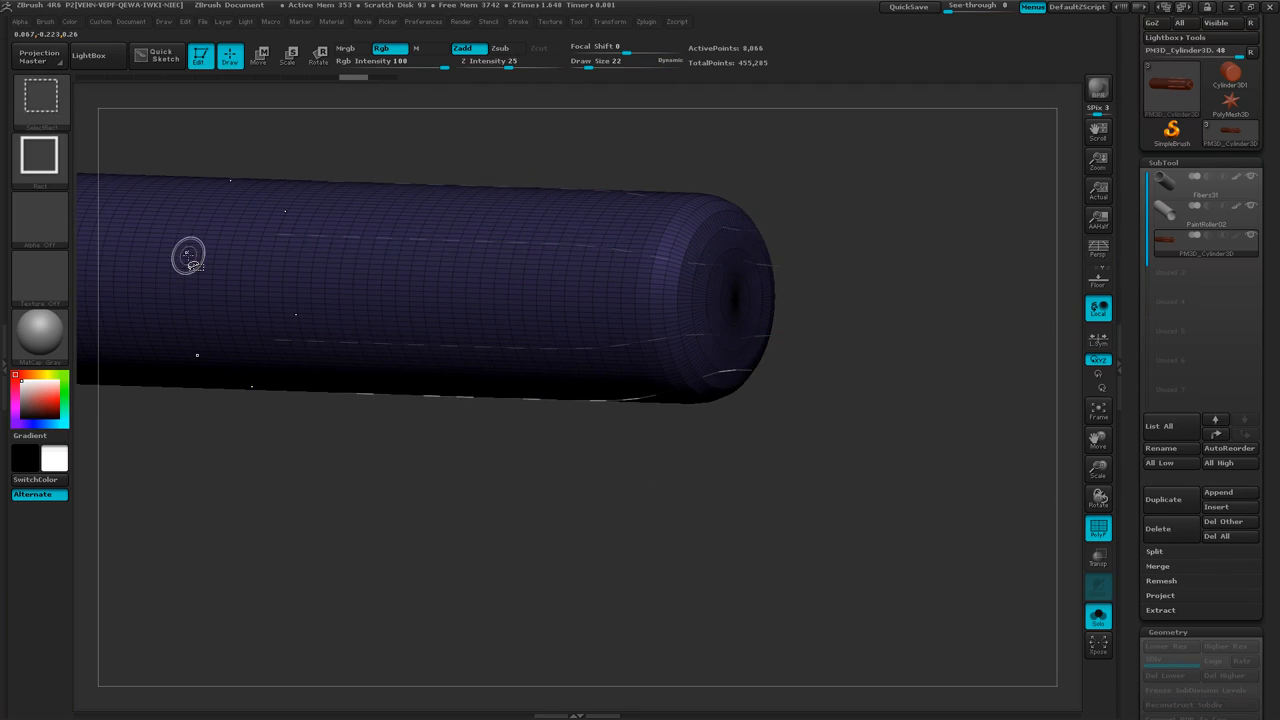
key(ctrl+z)
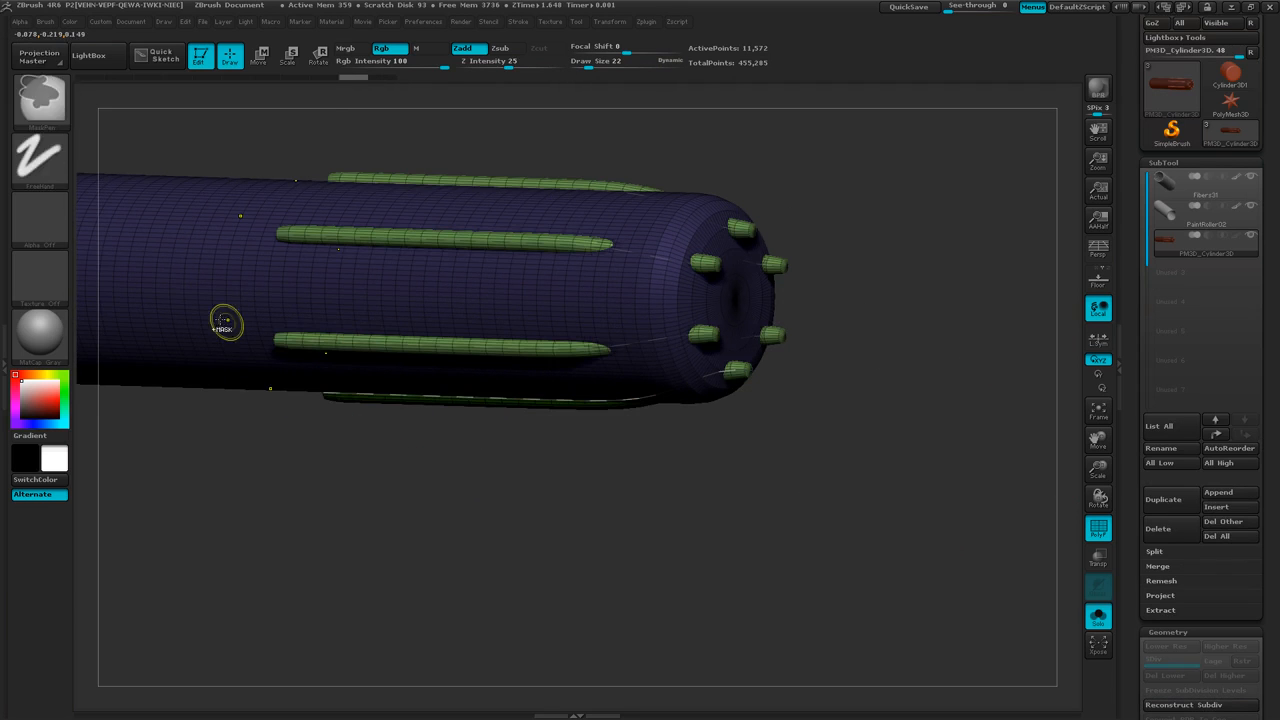
ctrl+shift+click(165, 283)
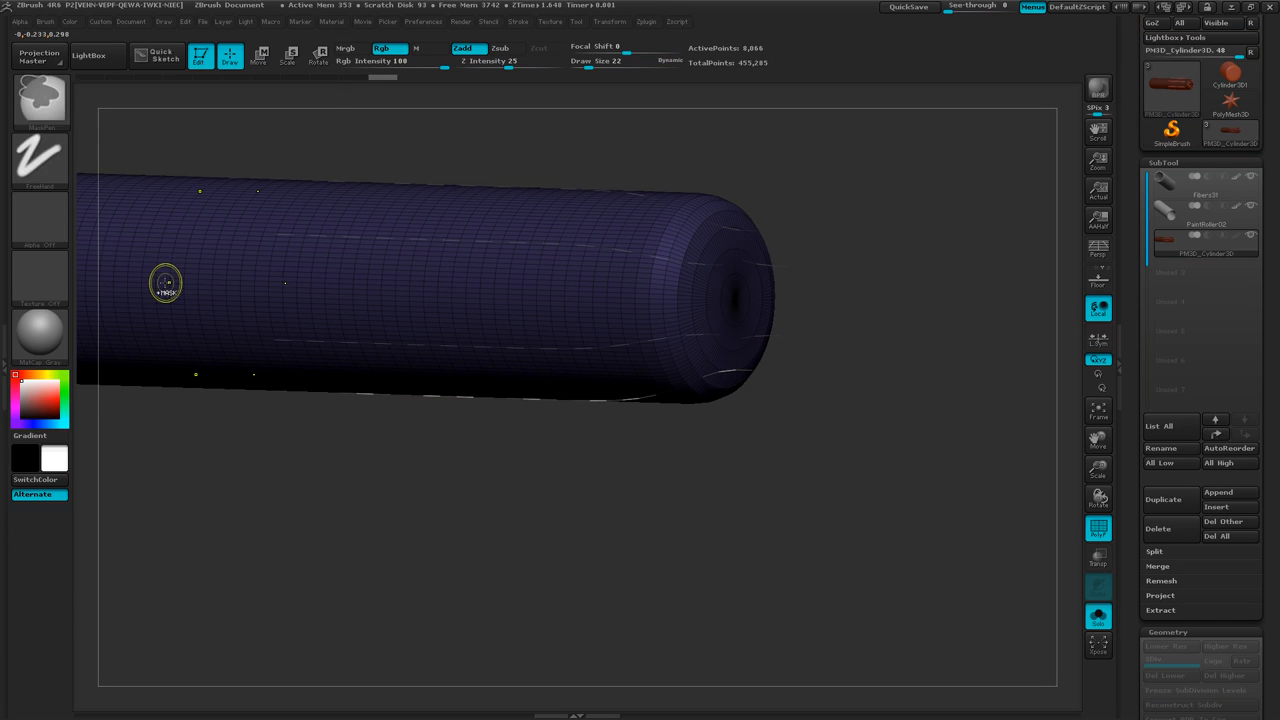
ctrl+shift+click(343, 508)
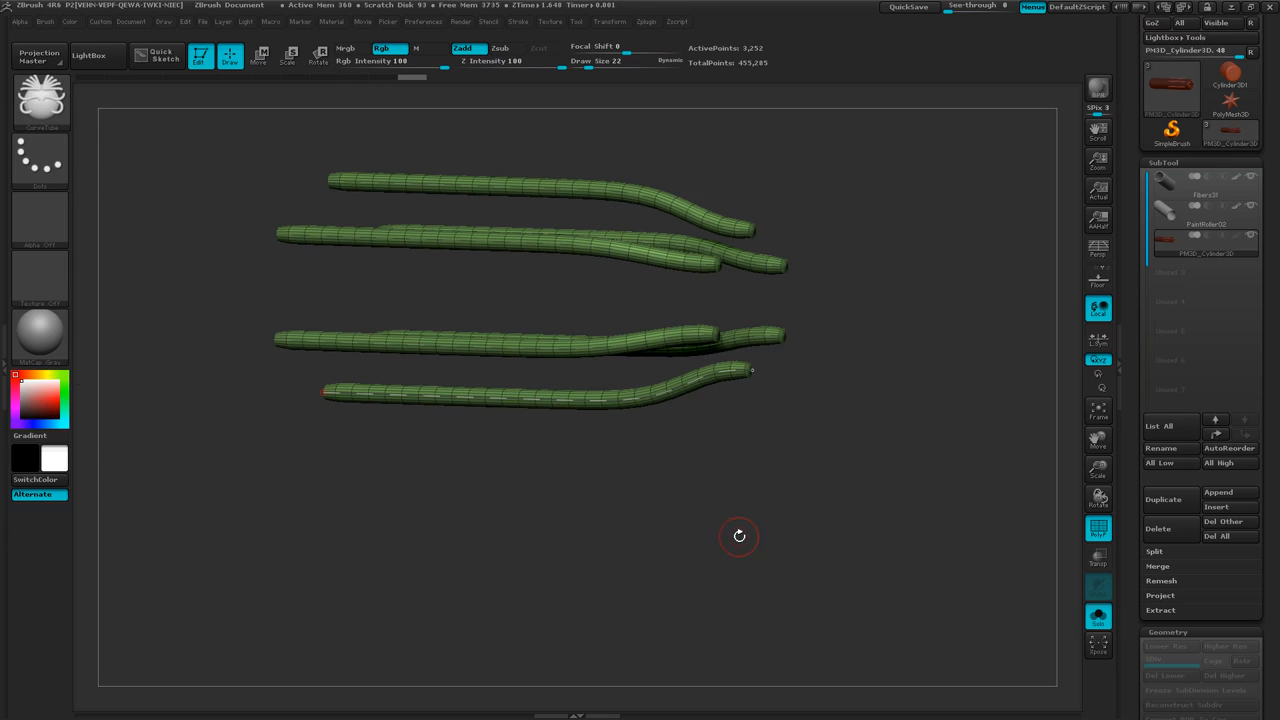
ctrl+shift+click(651, 545)
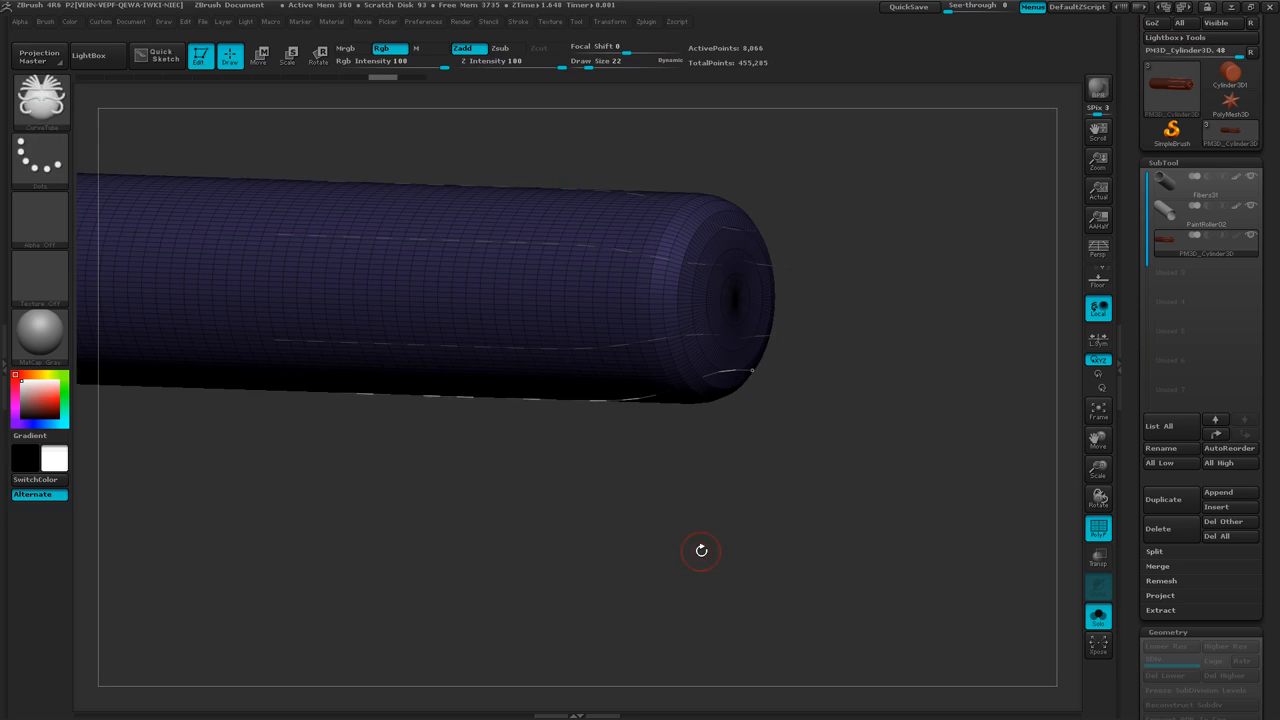
ctrl+shift+click(699, 551)
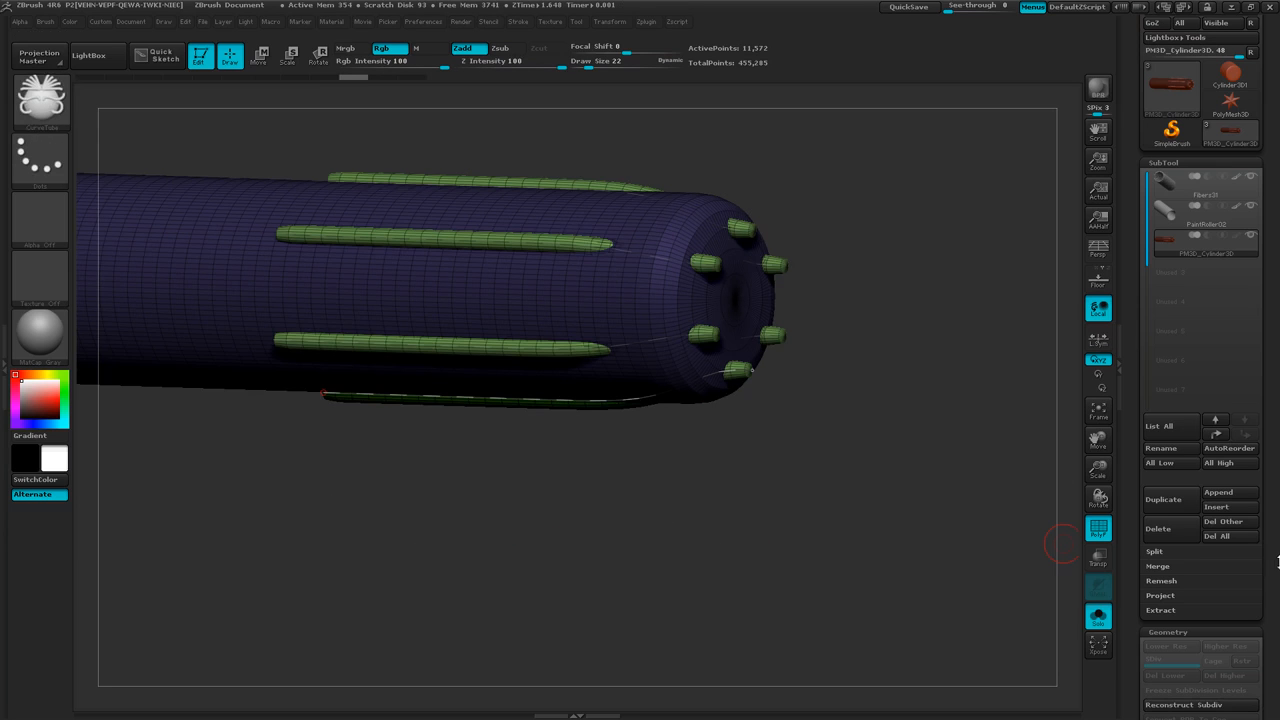
- Split the mesh into separate subtools with Groups Split, and select the subtool containing the tubes
drag(1274, 567, 1267, 509)
click(1158, 459)
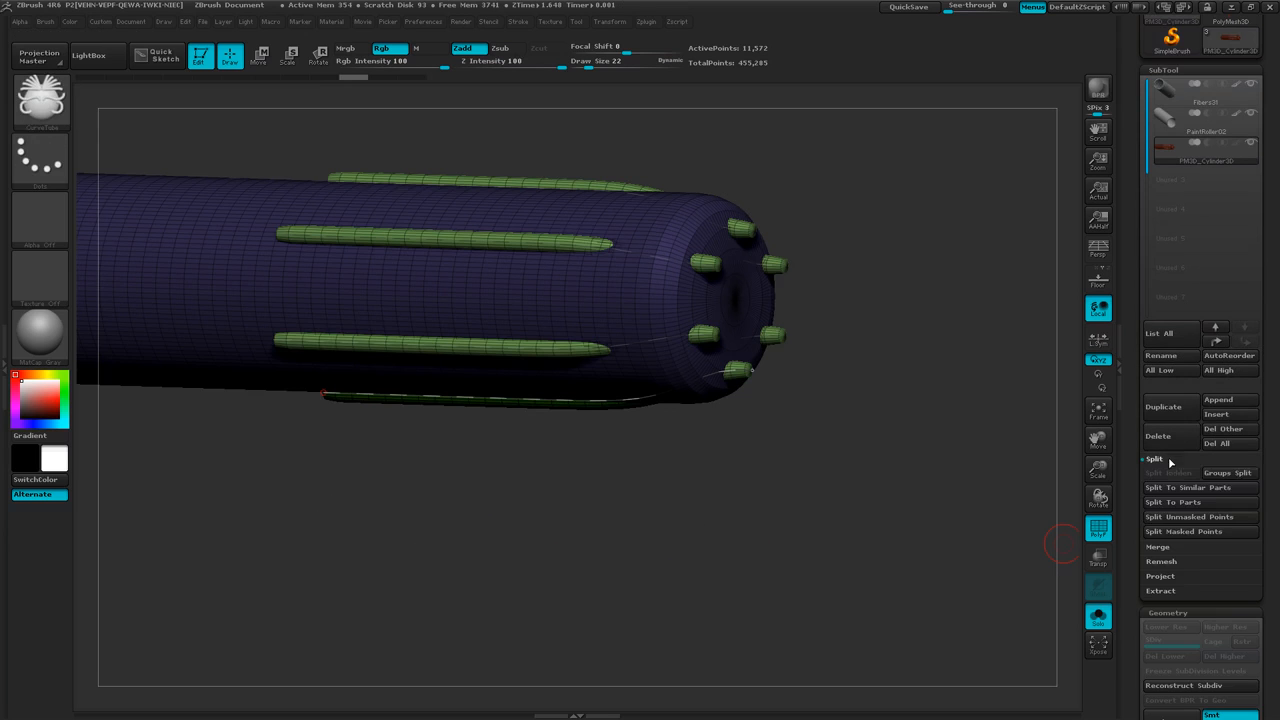
click(1220, 479)
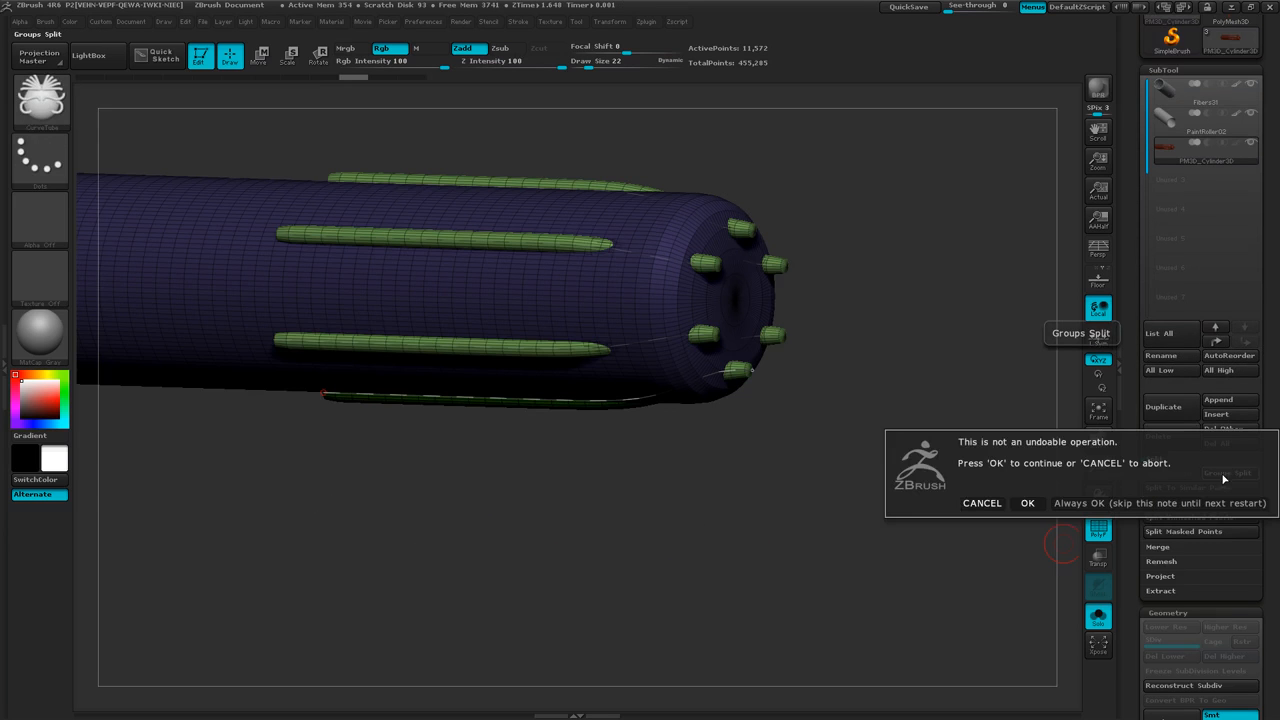
click(1027, 503)
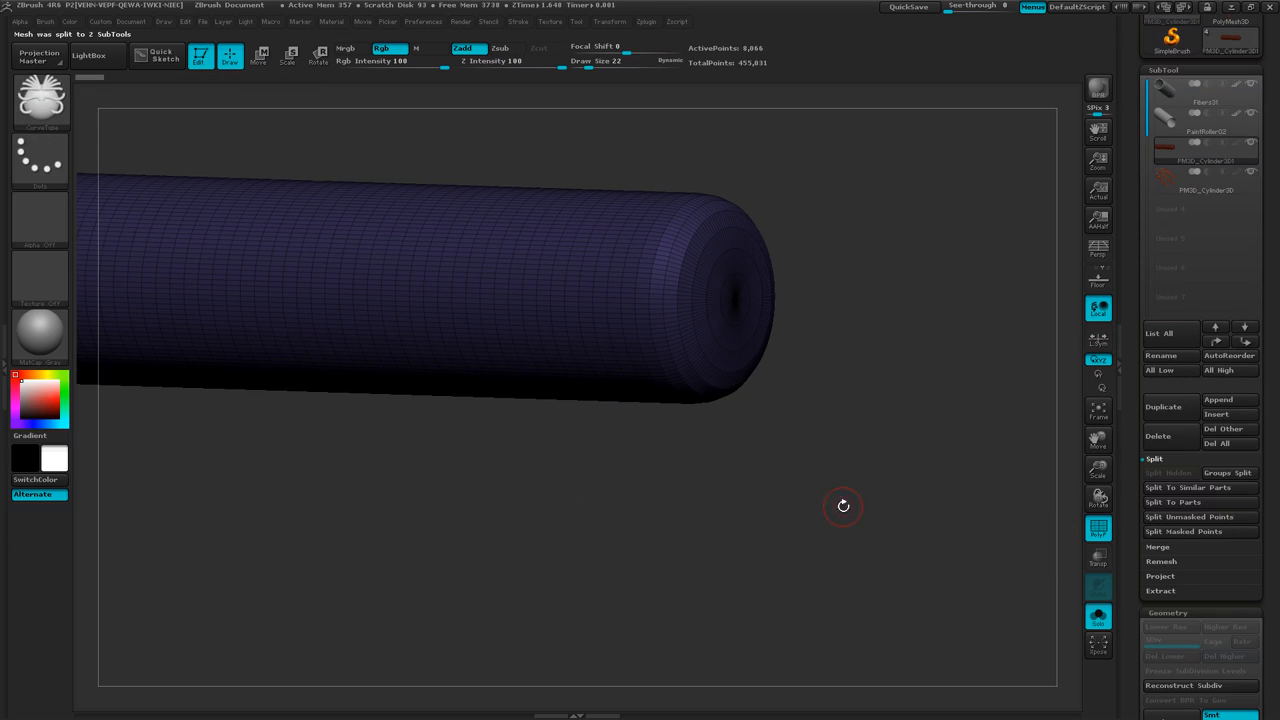
click(1246, 190)
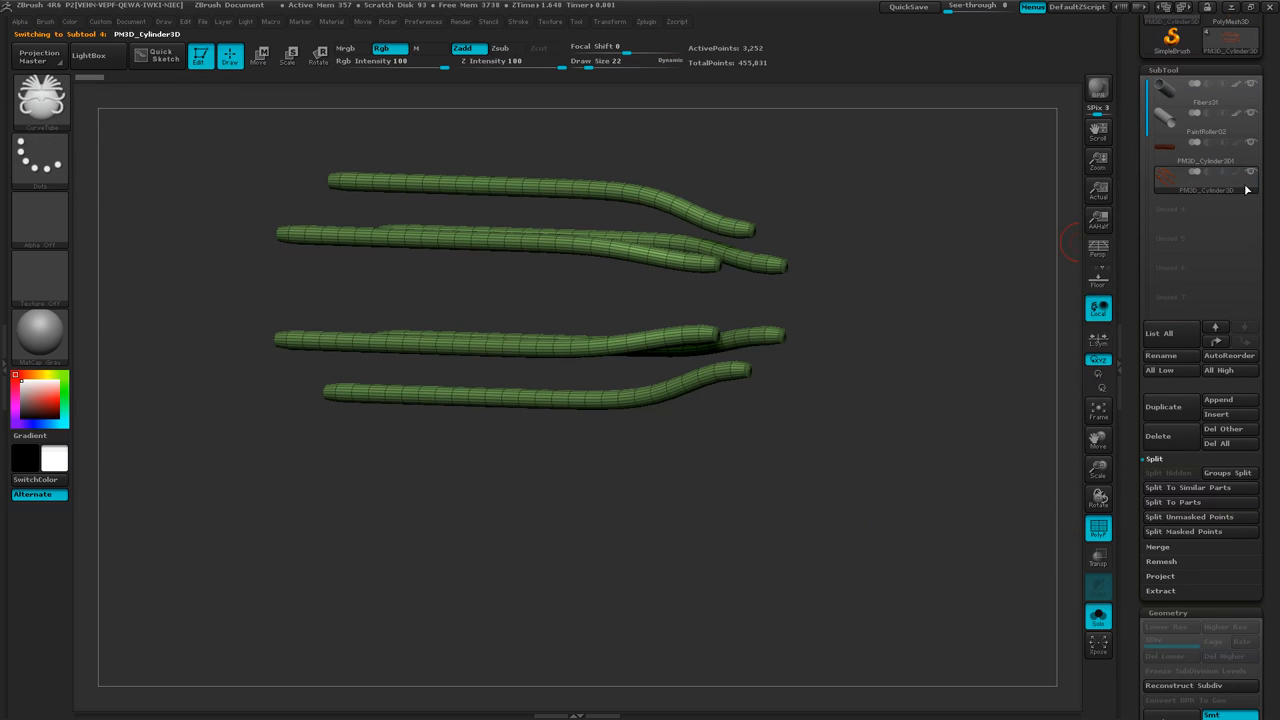
- Turn off Solo and hide the Fibers31, PaintRoller02 and cylinder subtools, leaving only the tubes on view
click(1100, 618)
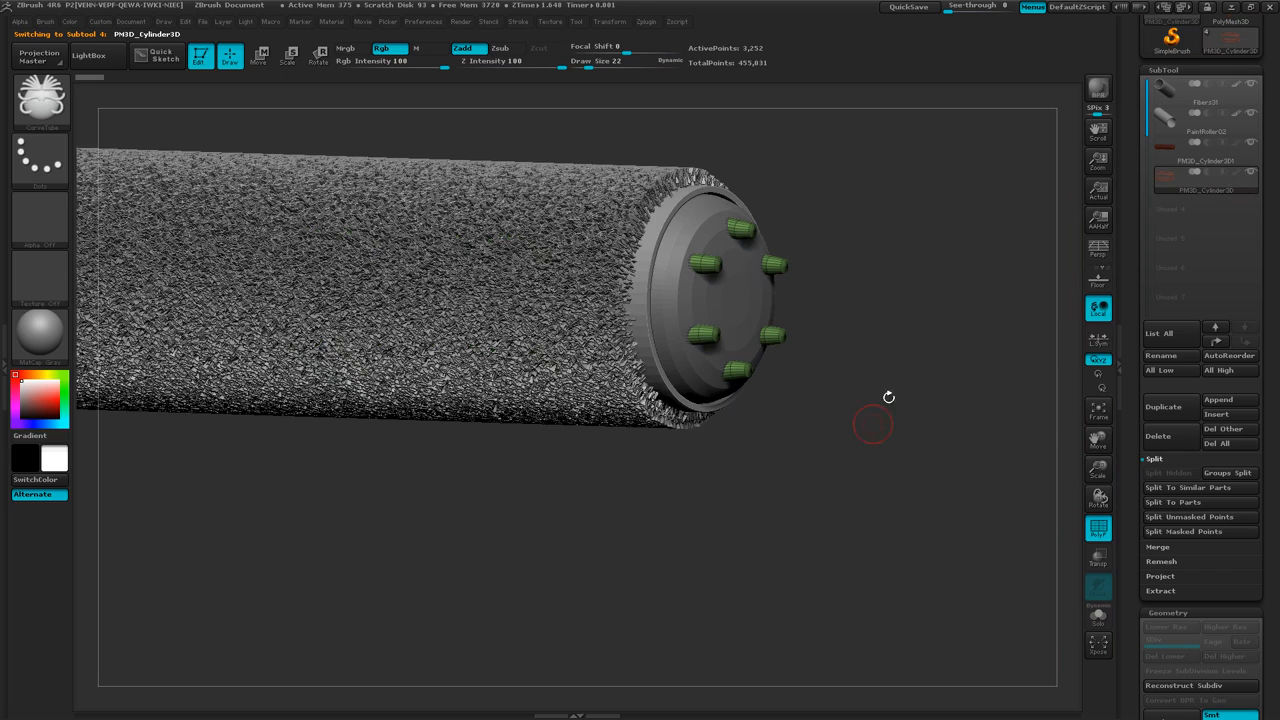
click(1251, 84)
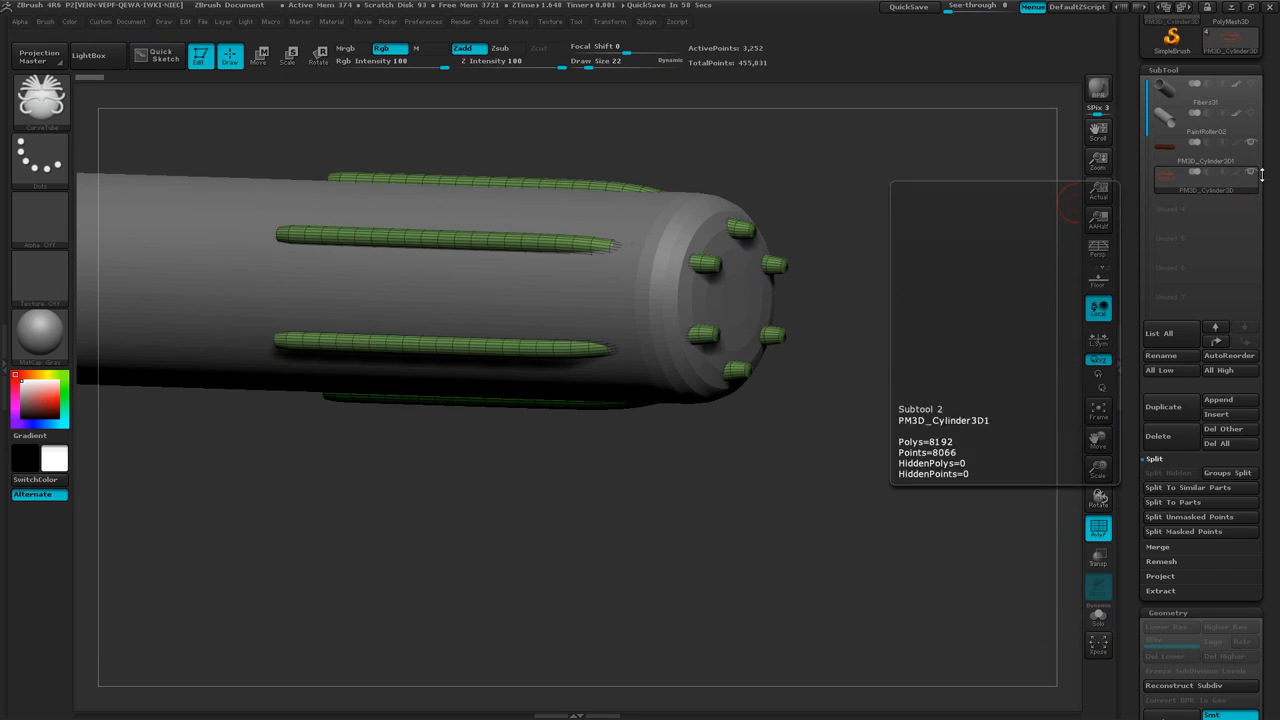
click(1251, 142)
drag(919, 416, 914, 443)
mouse_move(914, 443)
ctrl+right_down()
mouse_move(837, 520)
mouse_move(759, 498)
ctrl+right_up()
alt+drag(588, 449, 830, 519)
mouse_move(715, 508)
ctrl+right_down()
mouse_move(729, 517)
mouse_move(697, 514)
mouse_move(717, 514)
ctrl+right_up()
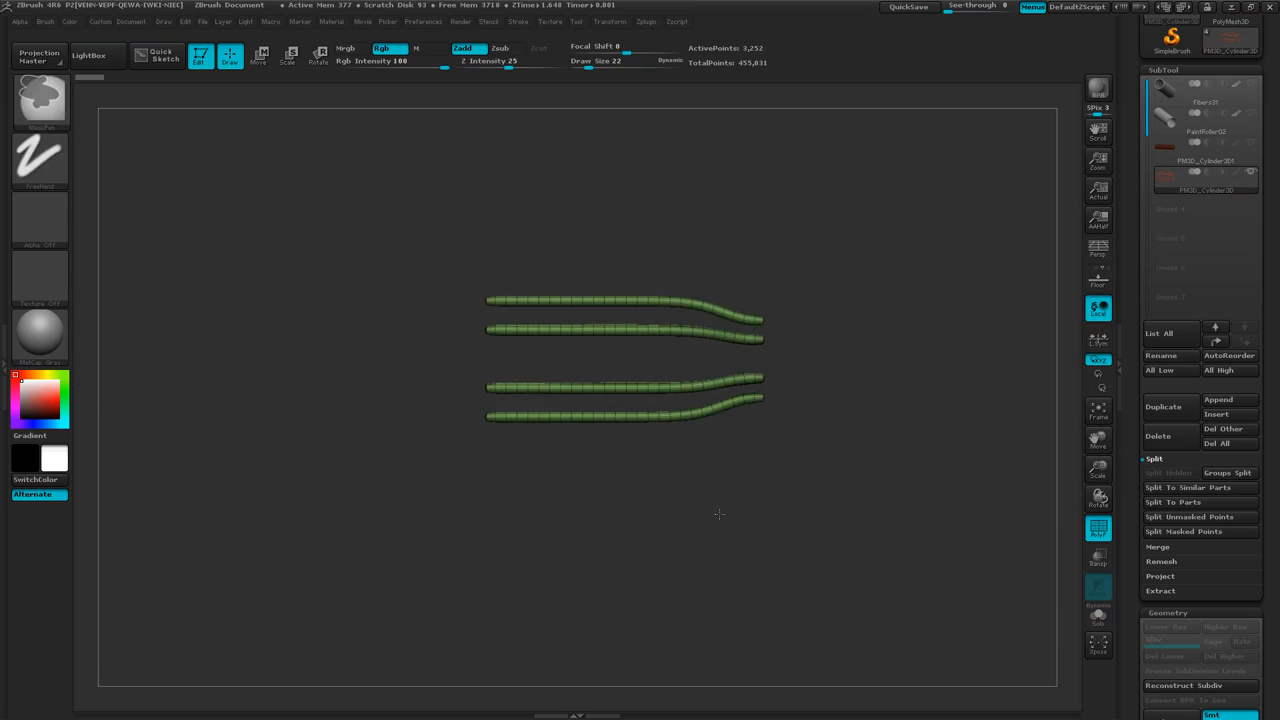
mouse_move(764, 529)
mouse_down()
mouse_move(726, 537)
mouse_move(742, 536)
mouse_up()
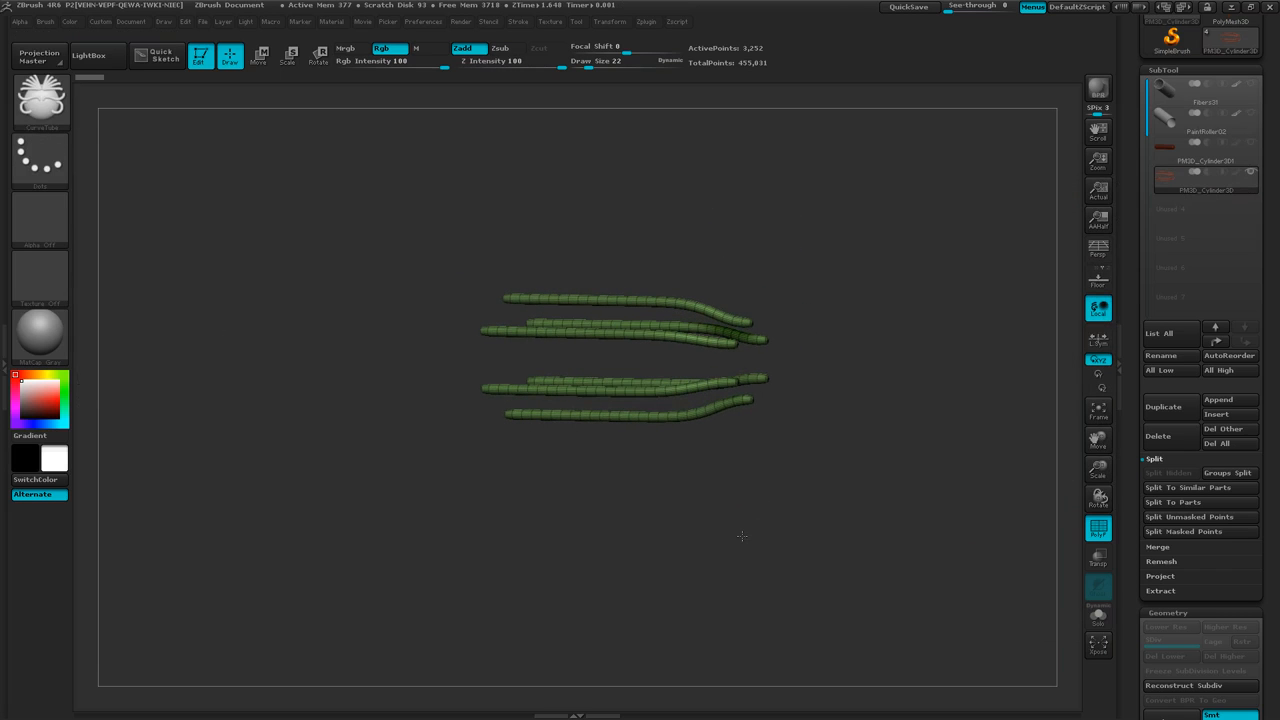
- Compare the PaintRoller02 sleeve with the tubes from the side, and reselect the tubes subtool
click(1253, 134)
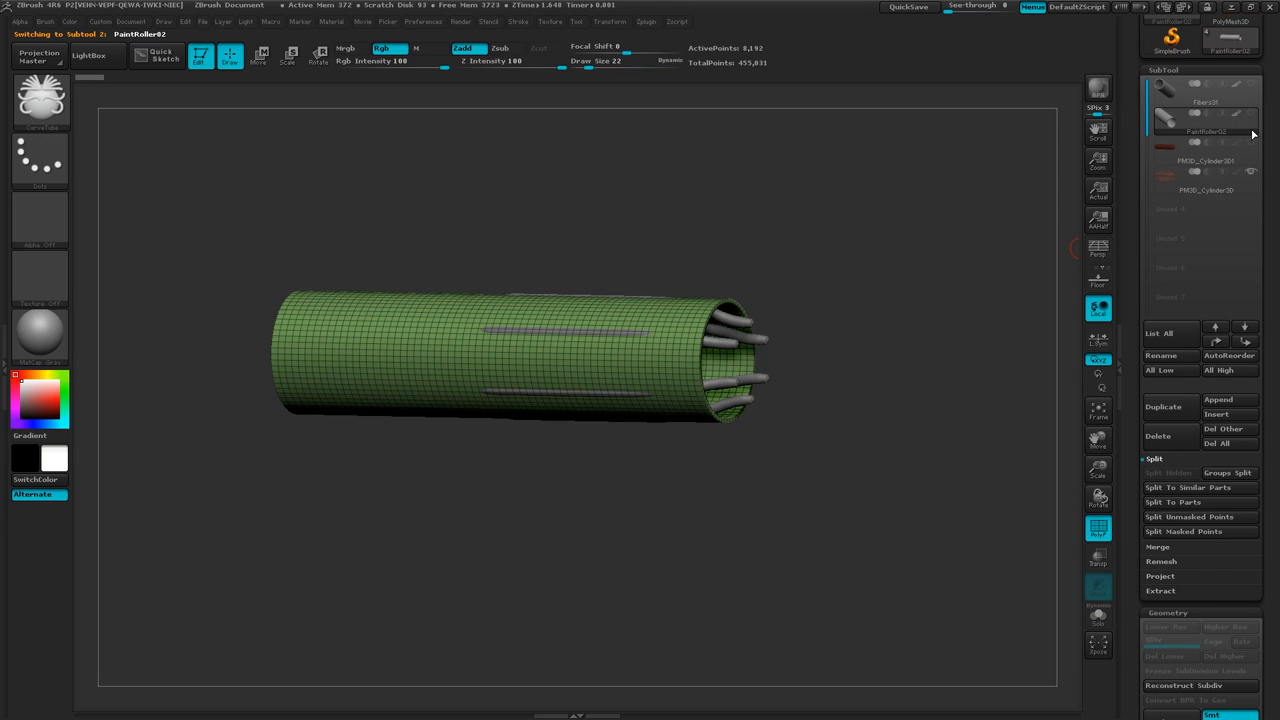
mouse_move(1013, 381)
mouse_down()
mouse_move(640, 480)
mouse_move(560, 470)
mouse_move(717, 561)
mouse_up()
drag(599, 511, 639, 517)
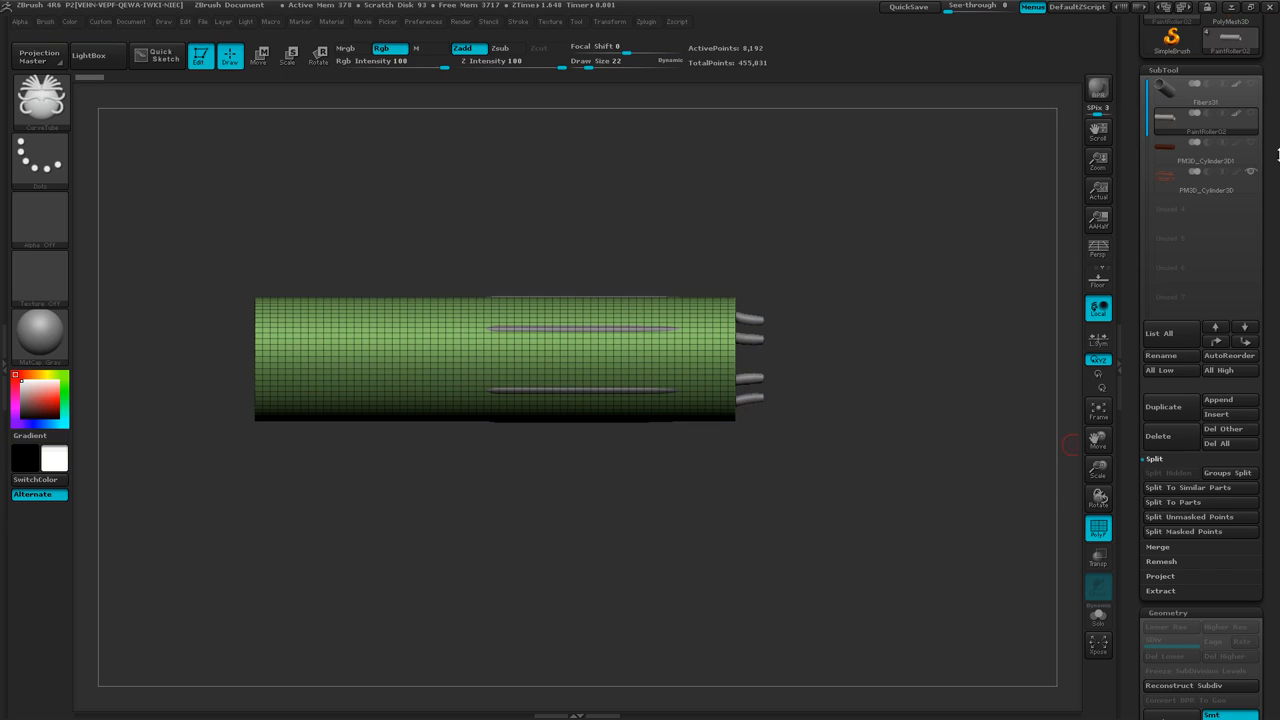
click(1250, 199)
drag(1049, 366, 846, 537)
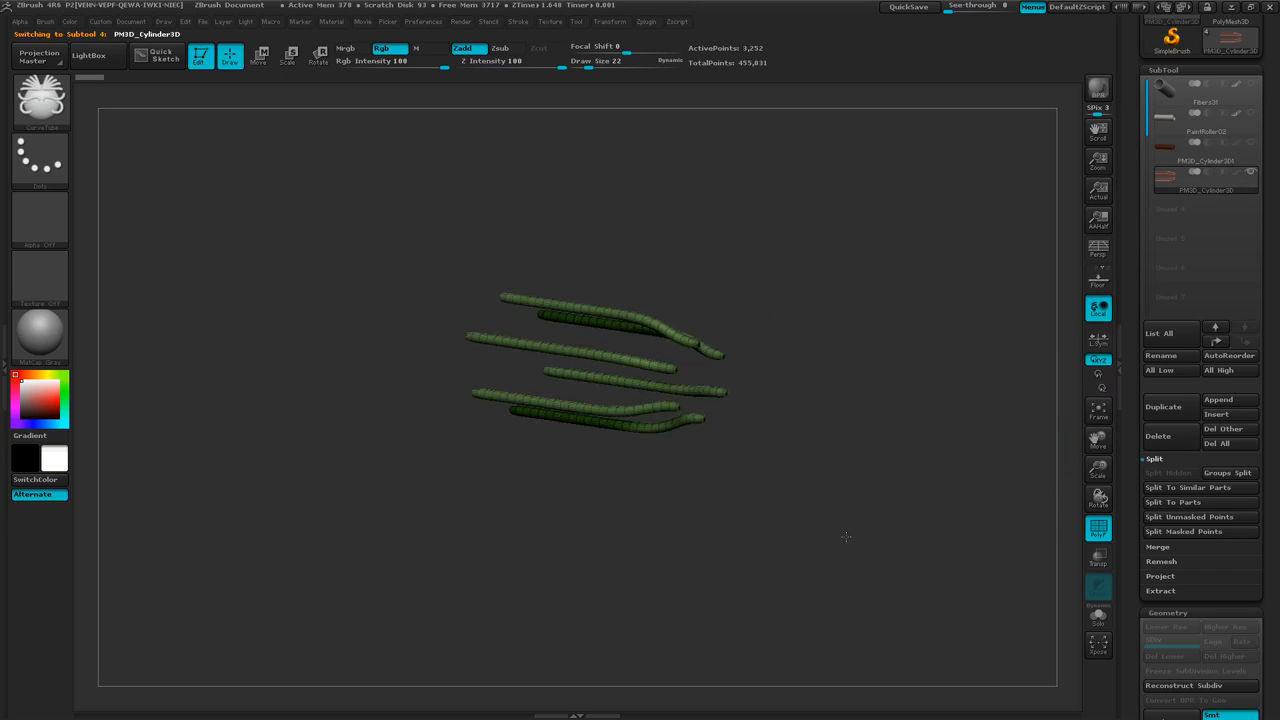
mouse_move(846, 537)
ctrl+right_down()
mouse_move(727, 529)
mouse_move(775, 519)
ctrl+right_up()
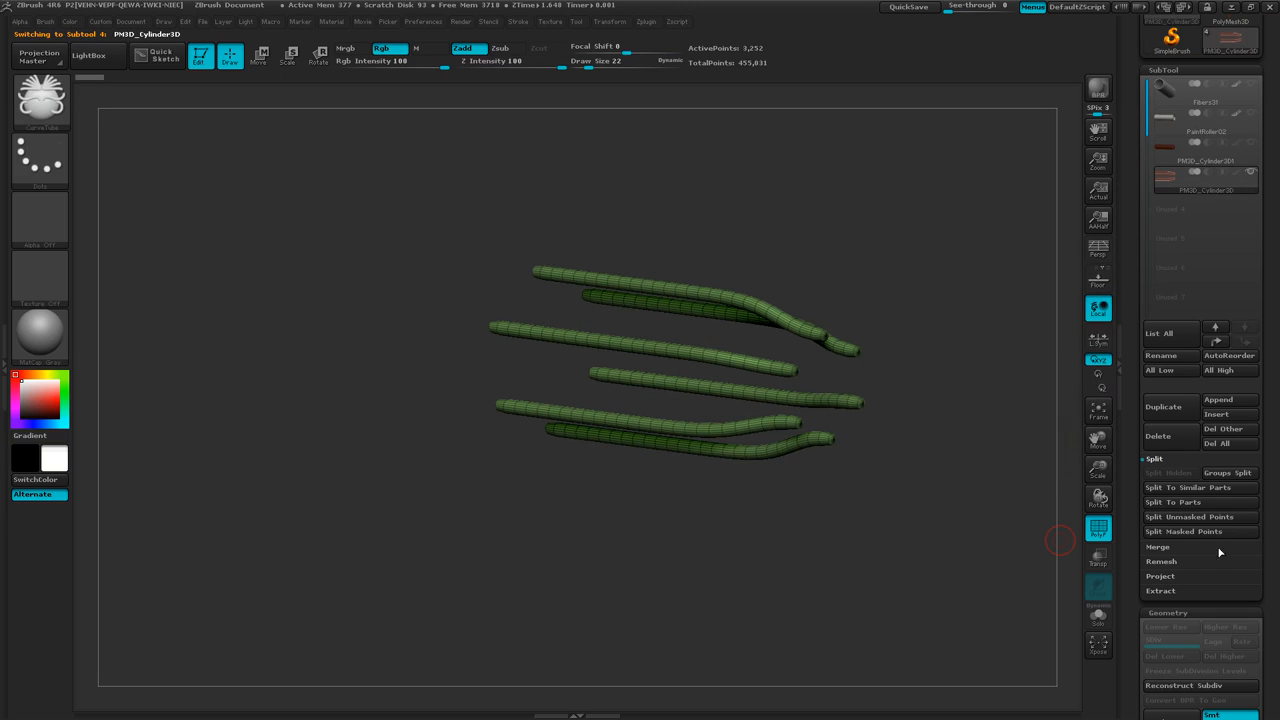
- Try Mirror And Weld along the Z axis on the tubes, inspect their middle joints, and undo the mirroring
drag(1273, 518, 1271, 354)
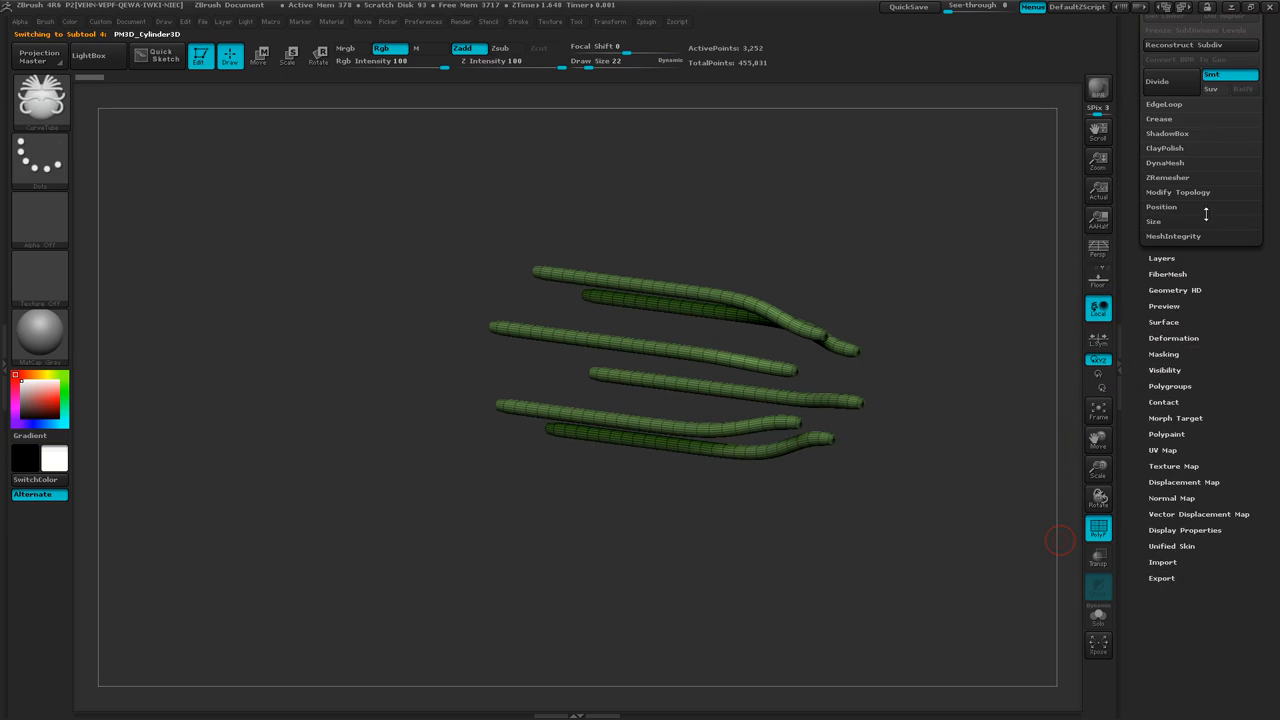
click(1180, 192)
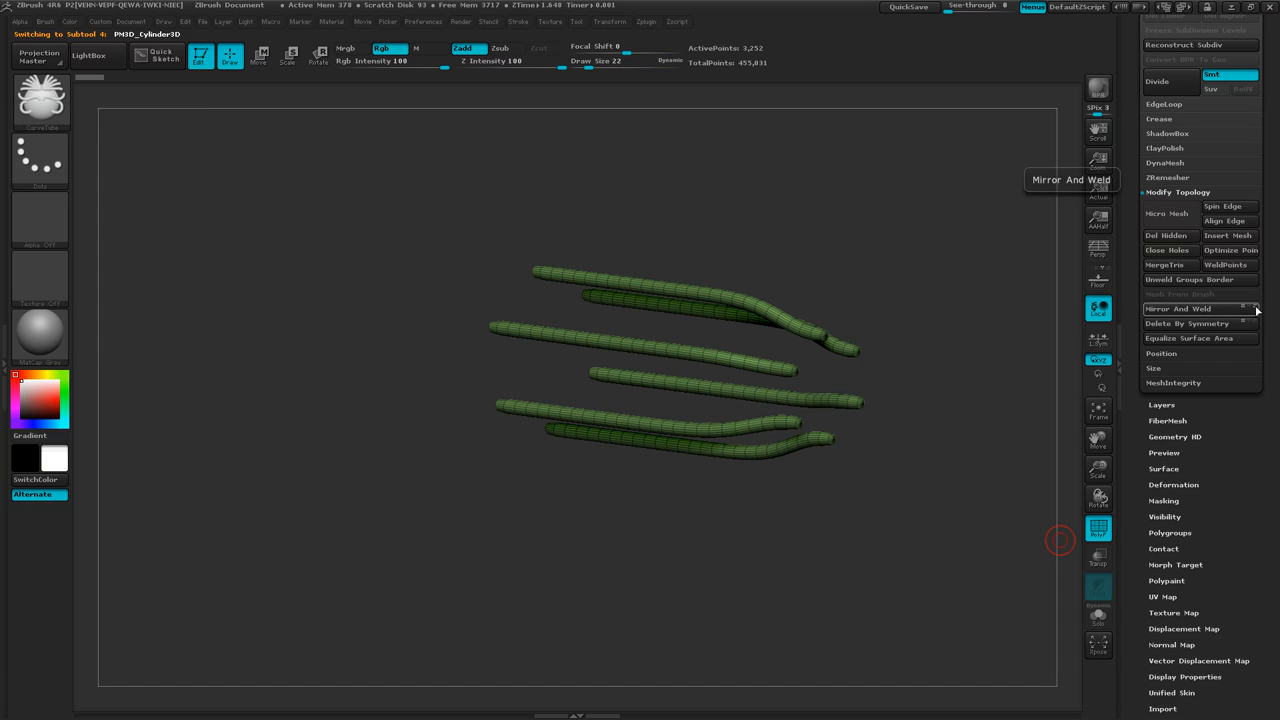
click(1183, 312)
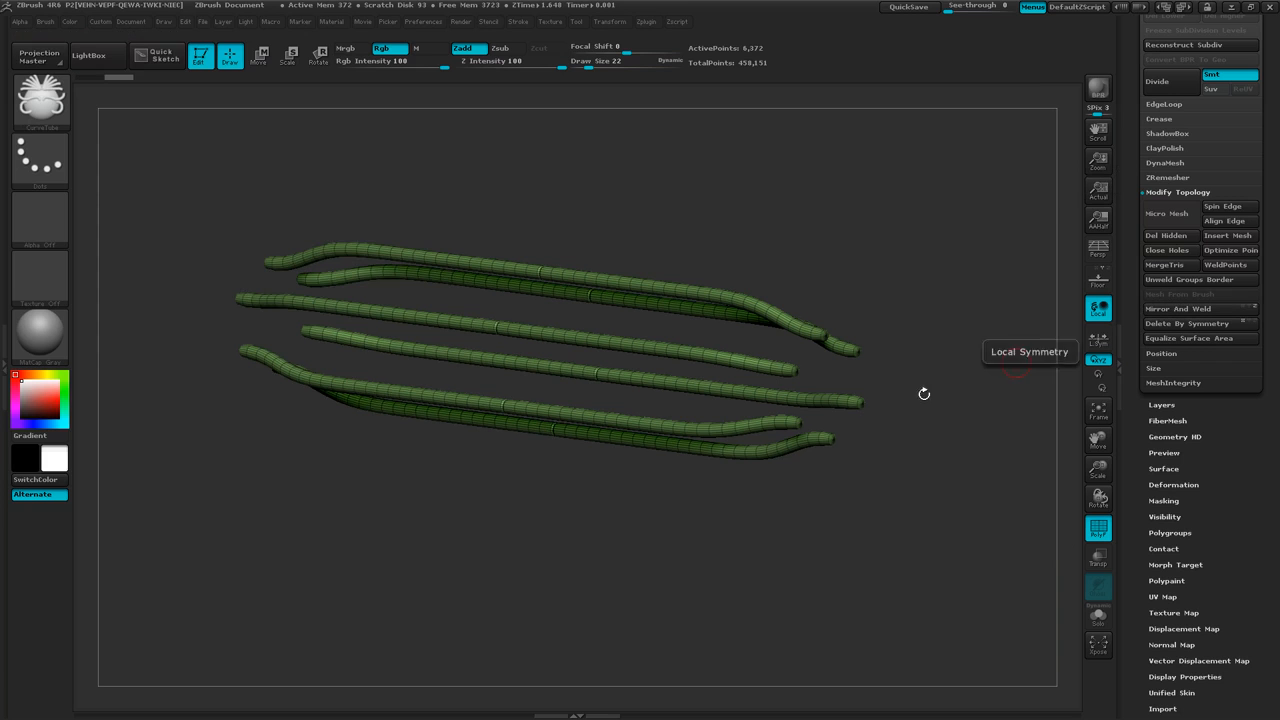
mouse_move(528, 480)
mouse_down()
mouse_move(534, 490)
mouse_move(486, 484)
mouse_up()
mouse_move(486, 484)
ctrl+right_down()
mouse_move(723, 480)
mouse_move(716, 524)
mouse_move(796, 565)
ctrl+right_up()
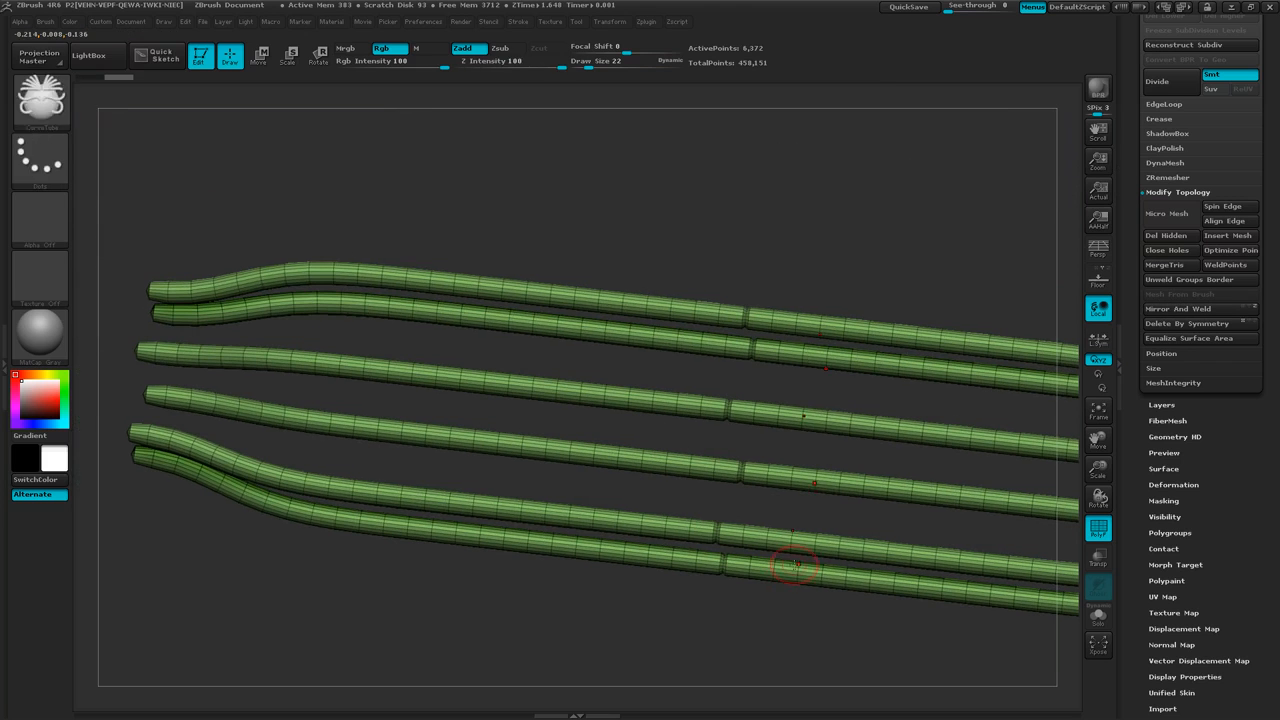
key(ctrl)
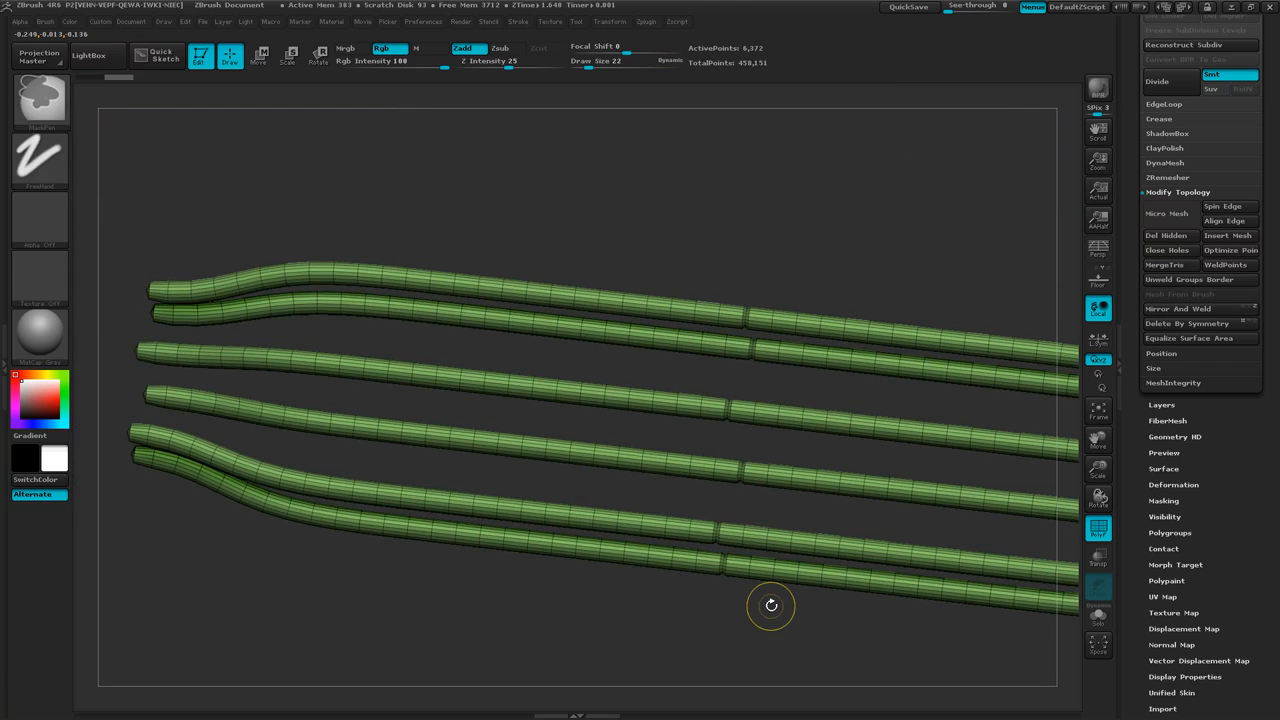
key(ctrl+z)
key(ctrl+z)
key(ctrl+z)
key(ctrl+z)
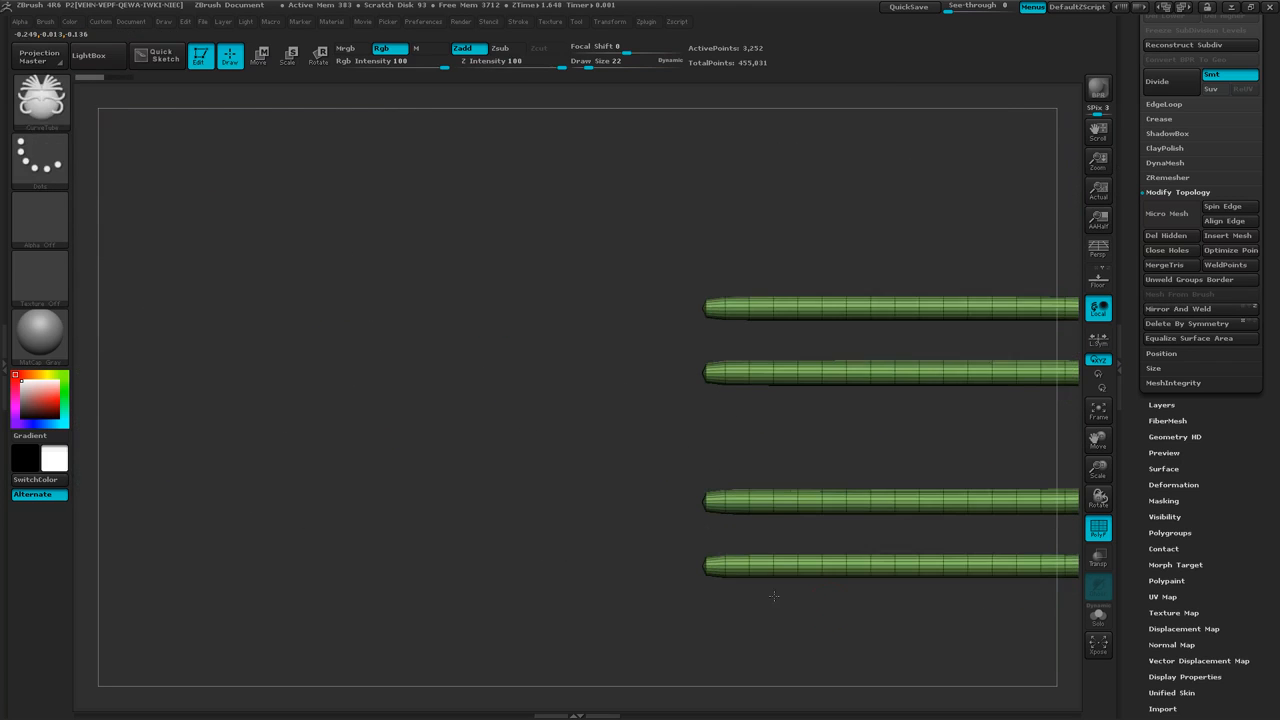
- Show the PaintRoller02 and Fibers31 subtools and turn on ghosted transparency to see the tubes inside the roller
mouse_move(858, 634)
ctrl+right_down()
mouse_move(794, 600)
mouse_move(731, 603)
ctrl+right_up()
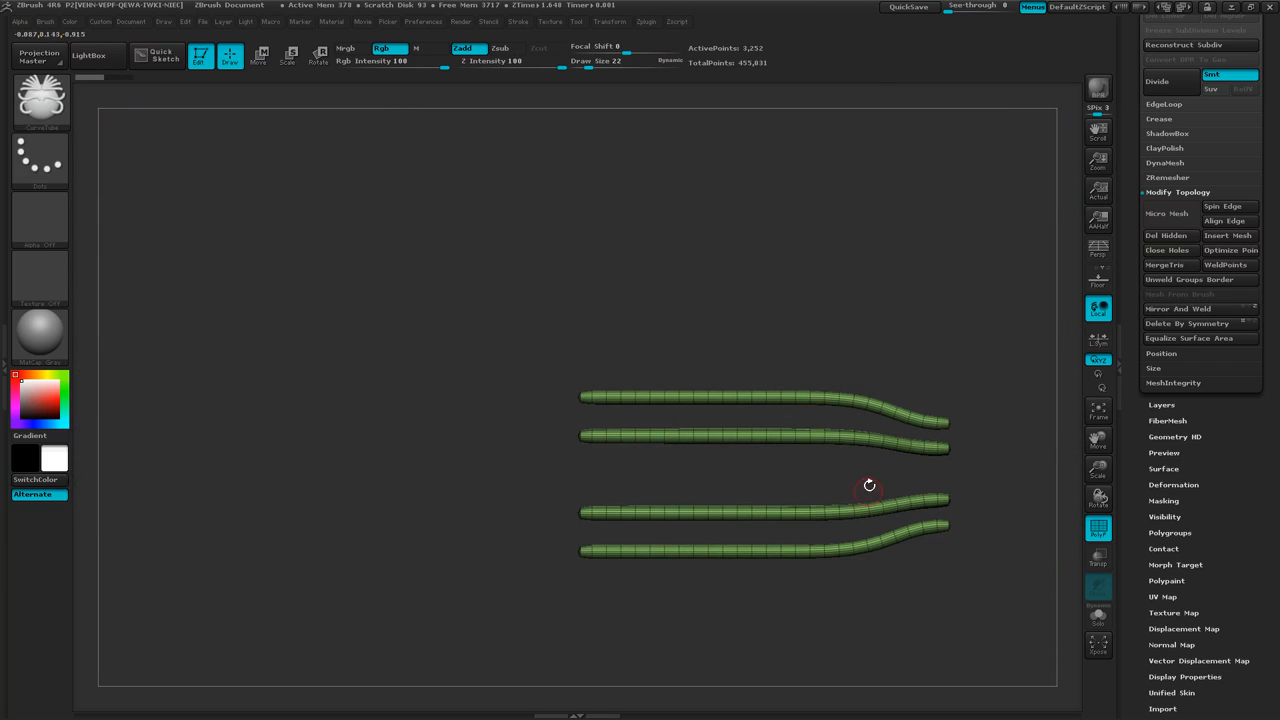
drag(865, 603, 849, 638)
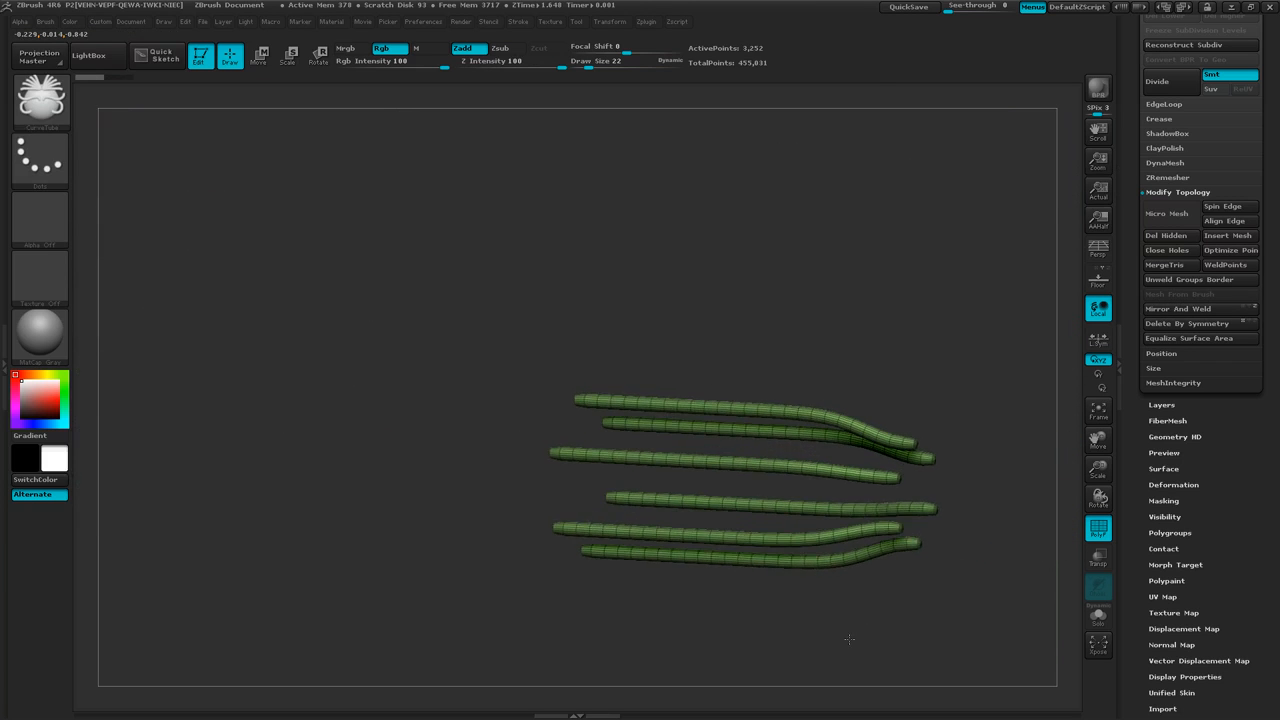
drag(897, 320, 914, 336)
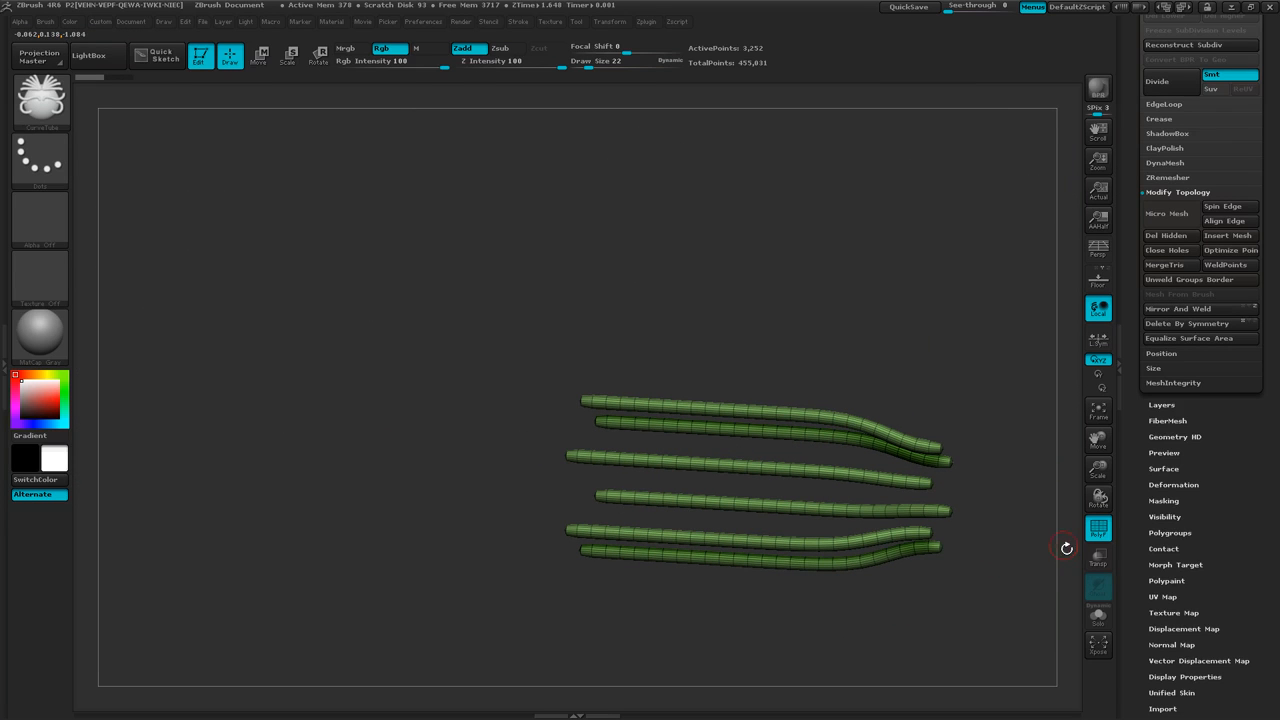
drag(1274, 140, 1260, 372)
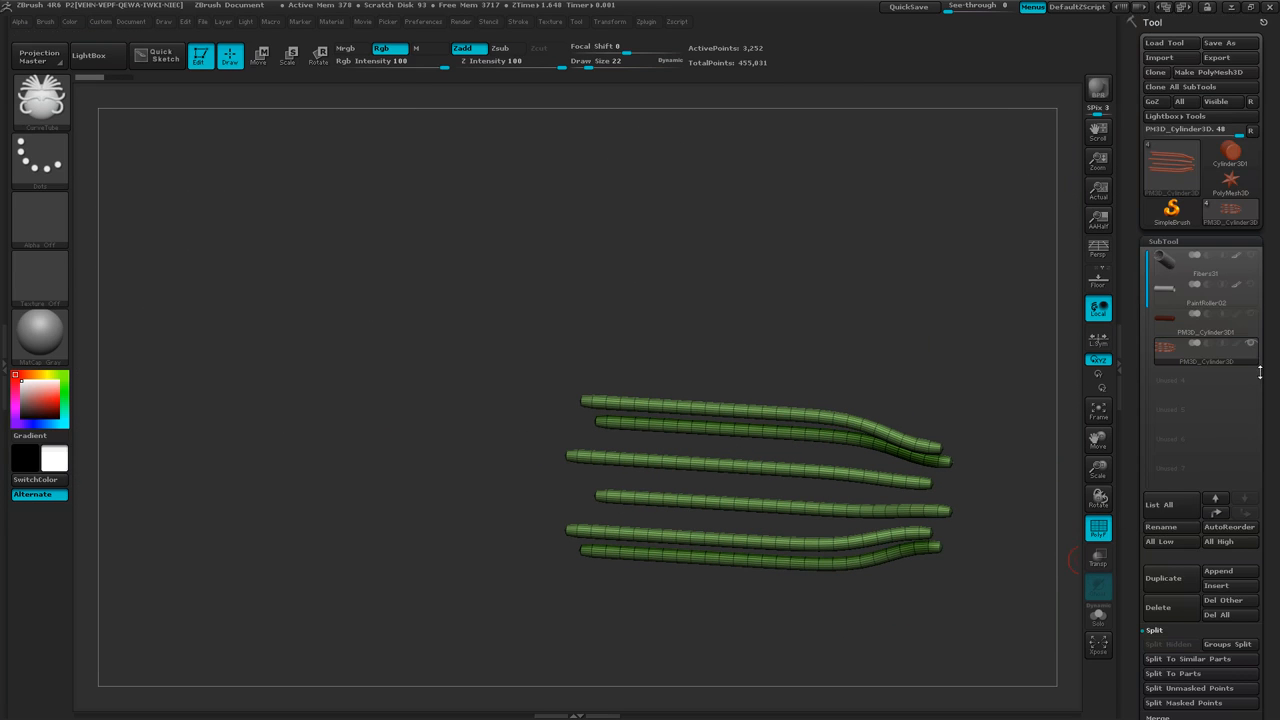
mouse_move(1257, 331)
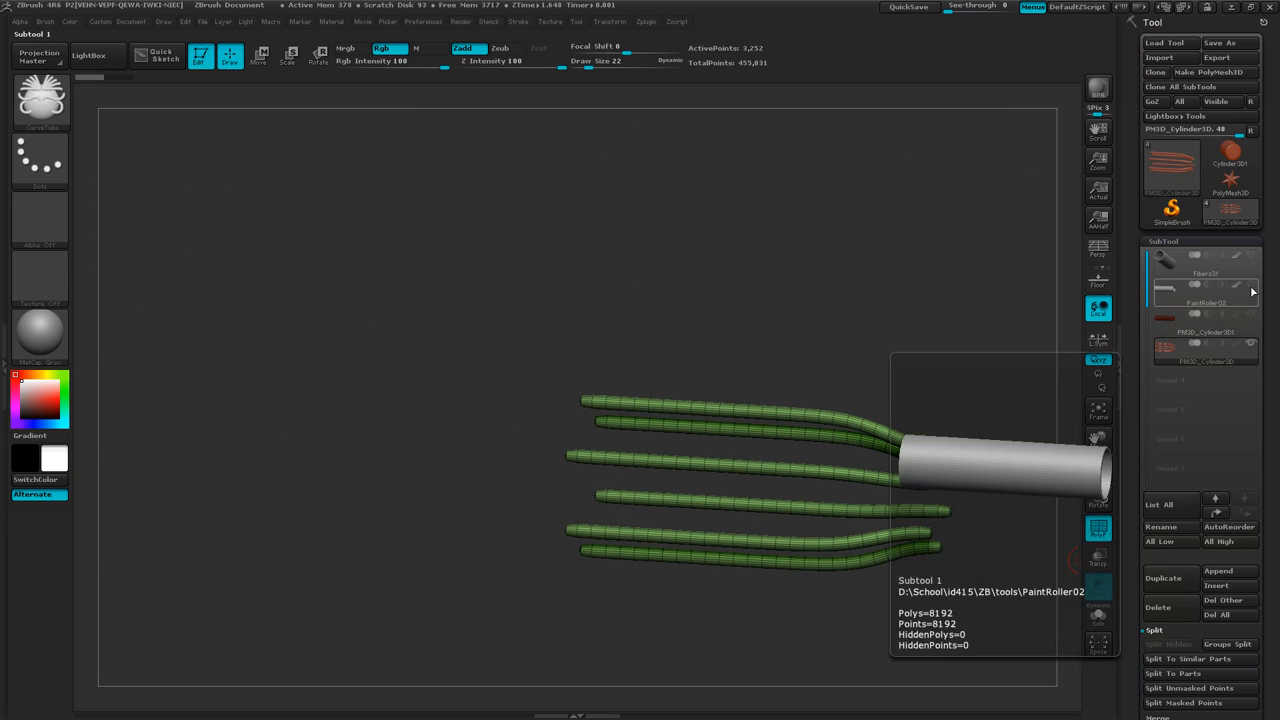
click(1252, 287)
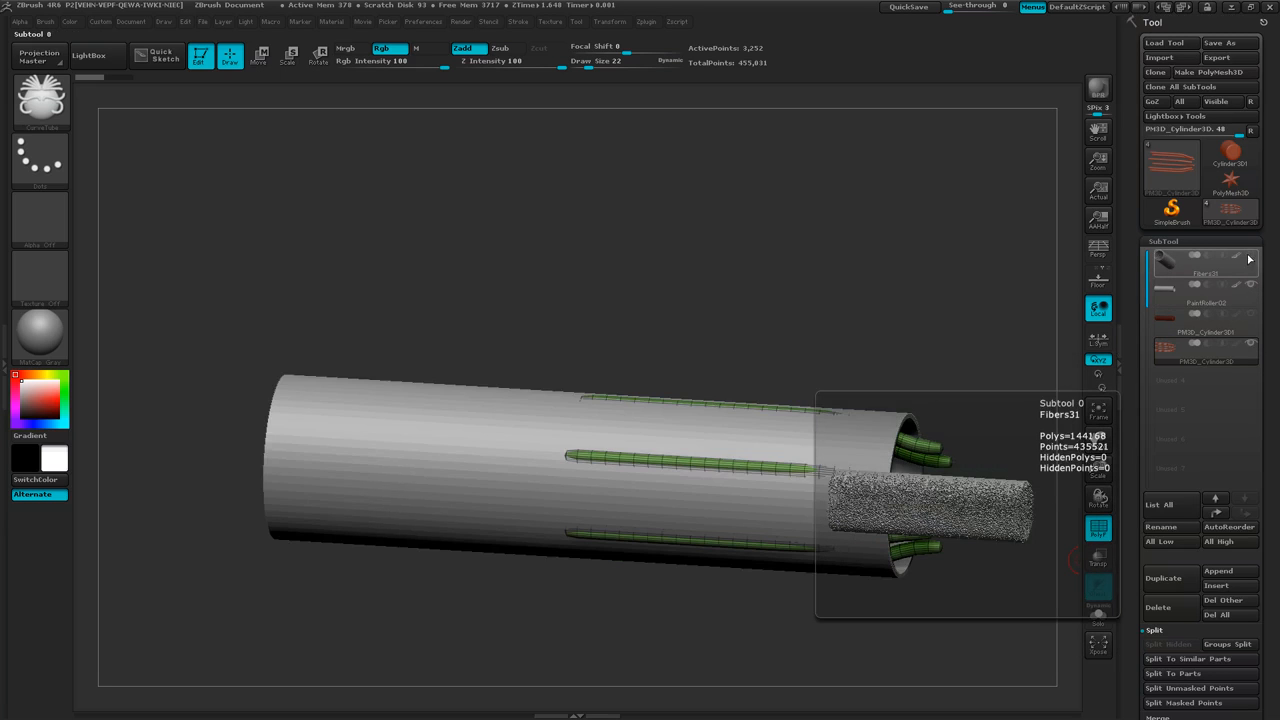
click(1252, 258)
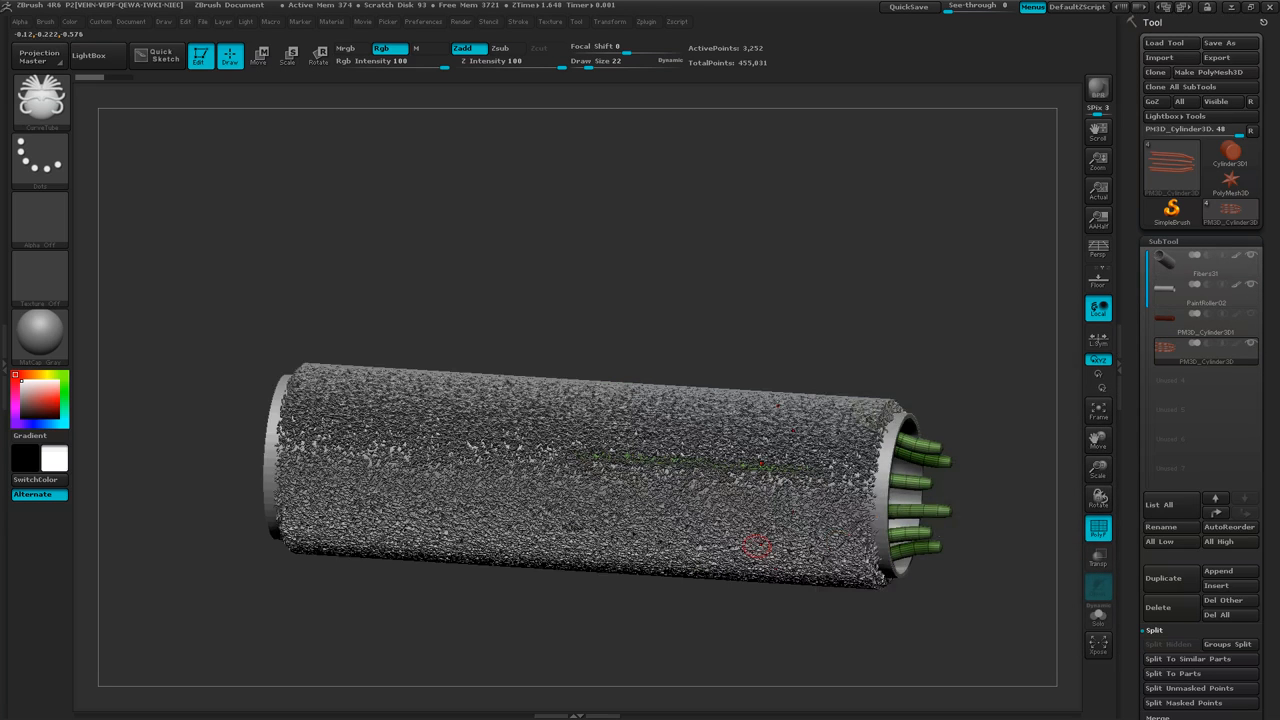
shift+drag(960, 300, 935, 310)
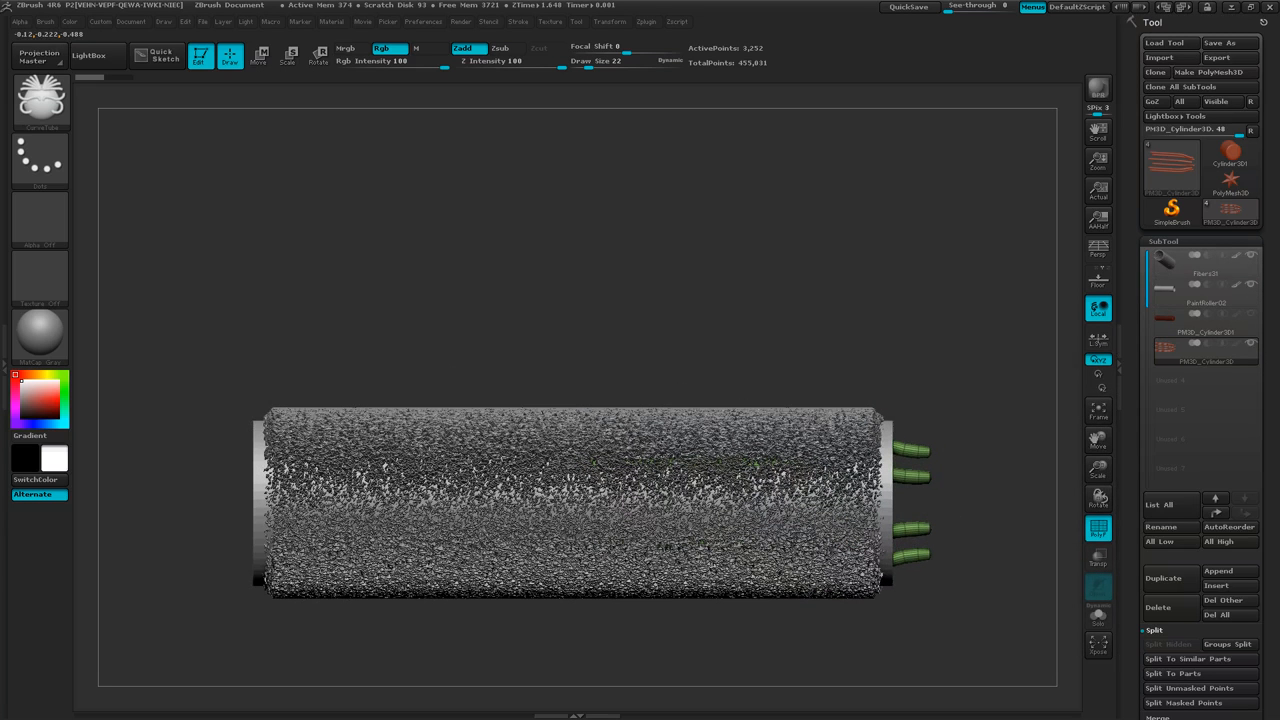
click(1099, 561)
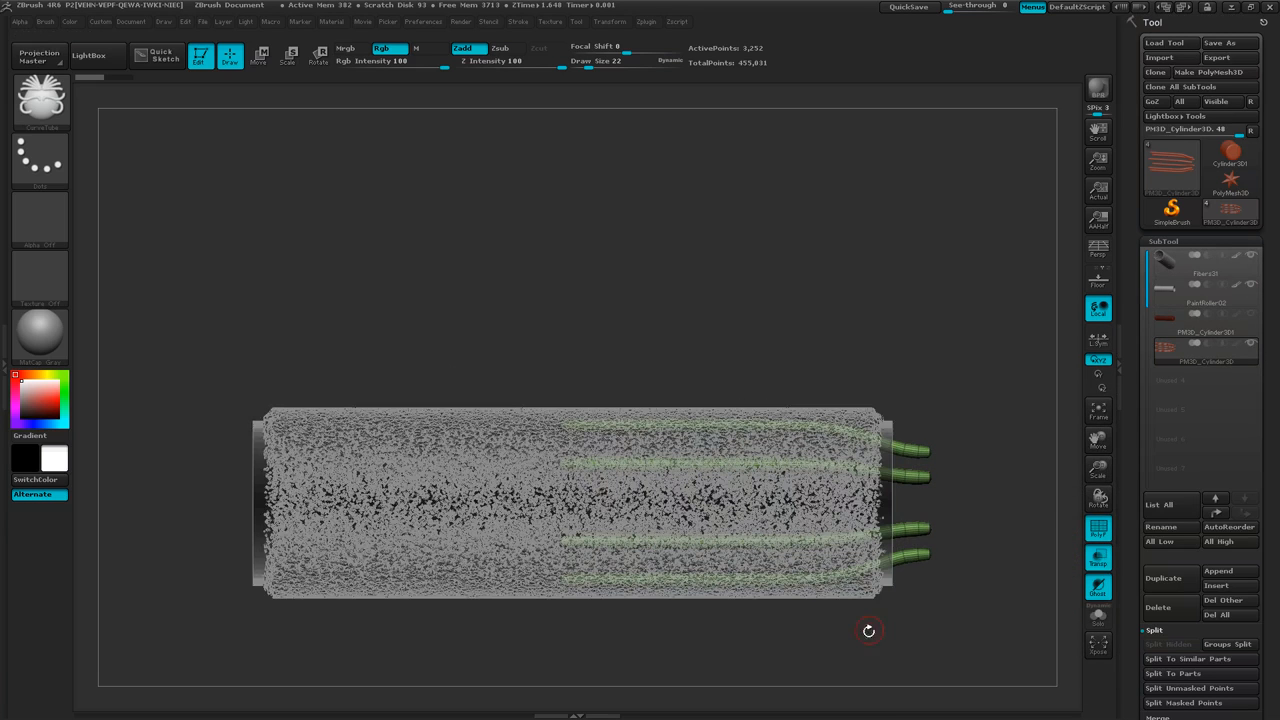
mouse_move(910, 636)
ctrl+right_down()
mouse_move(871, 632)
mouse_move(928, 628)
ctrl+right_up()
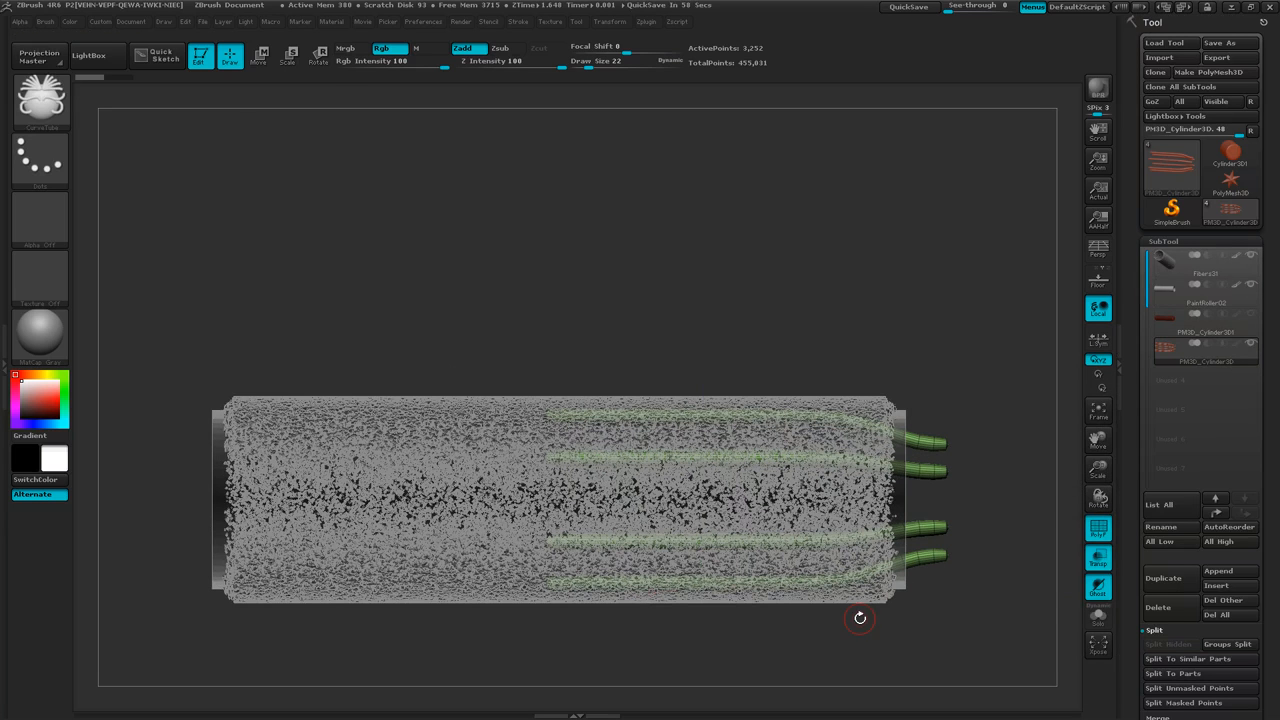
- Move the tubes lengthwise with a transpose line until their bent ends sit just inside the roller's end
key(w)
drag(637, 540, 902, 541)
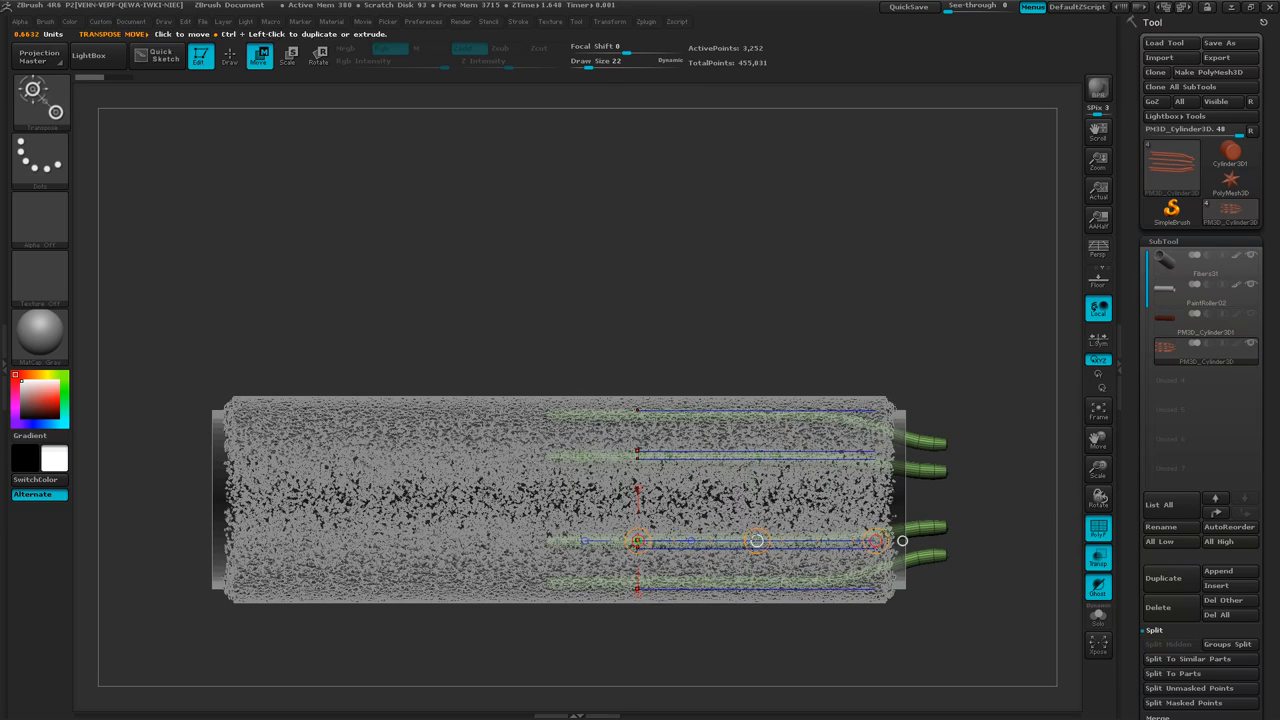
drag(757, 541, 699, 541)
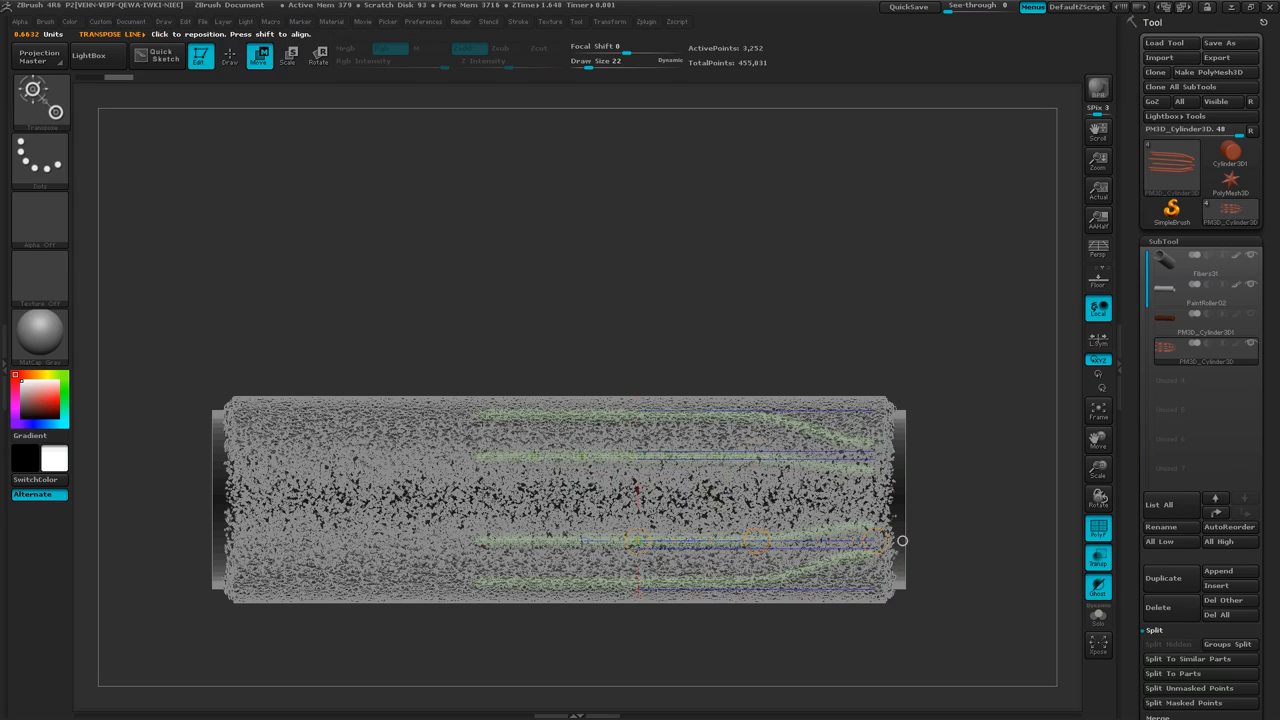
drag(902, 410, 902, 589)
- Hide the PaintRoller02 and Fibers31 subtools, undo the accidental thickening of the tubes, and return to Draw mode
click(1250, 285)
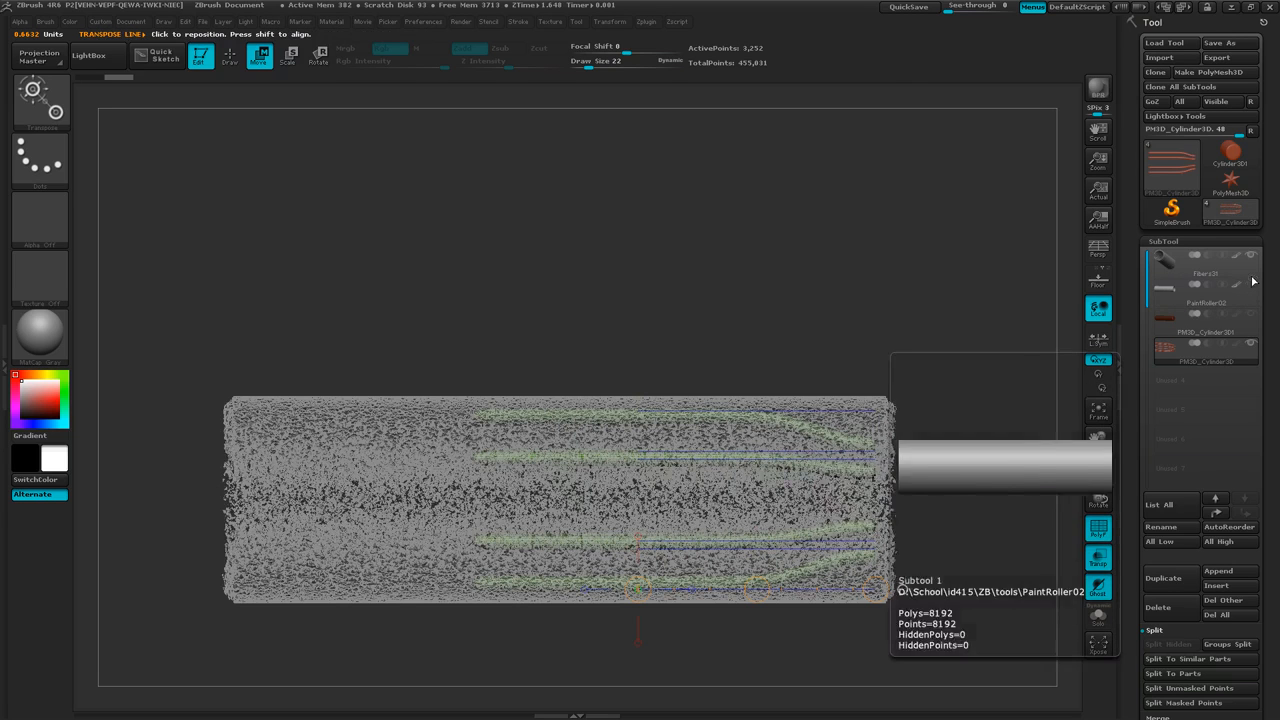
click(1252, 257)
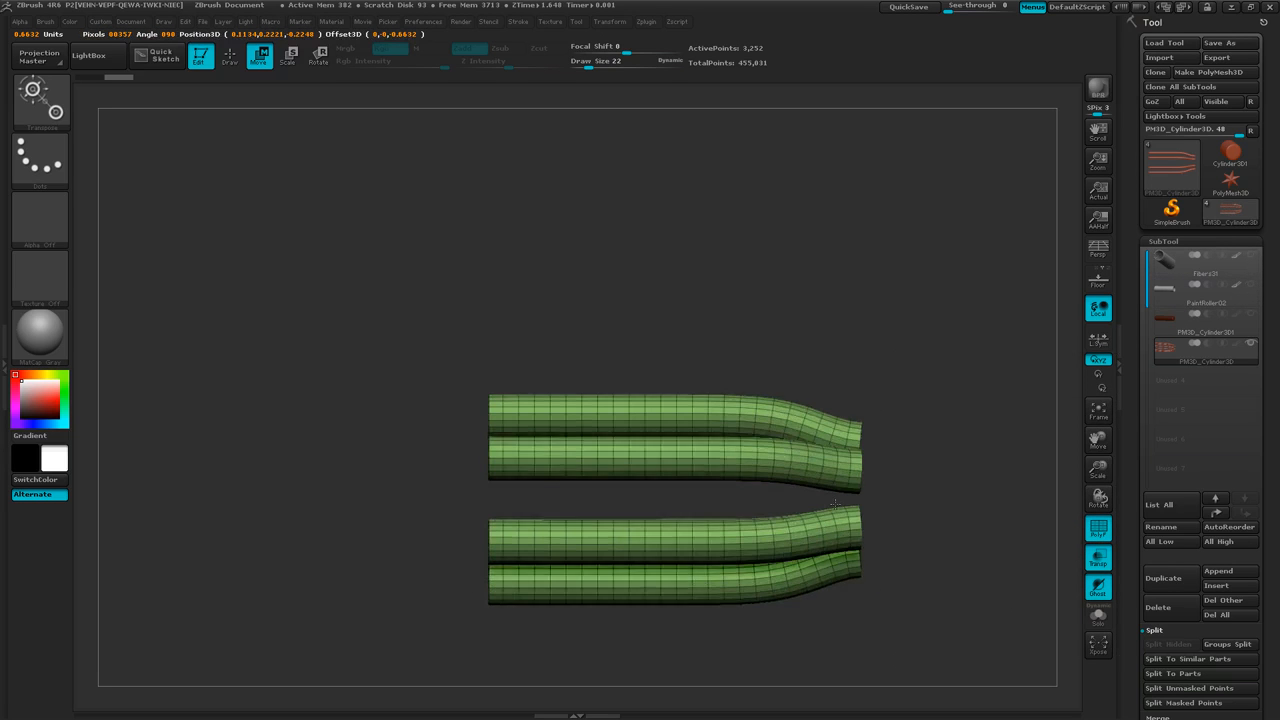
key(ctrl+z)
drag(937, 315, 900, 342)
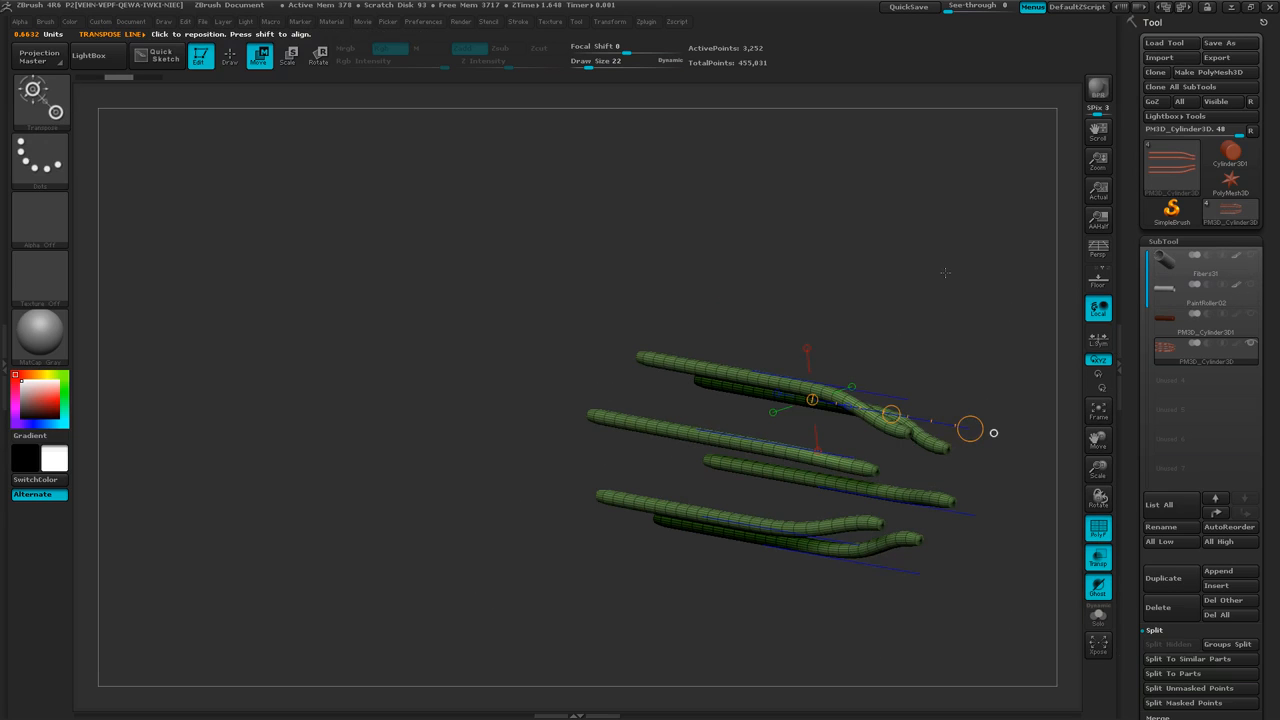
key(q)
drag(727, 586, 757, 612)
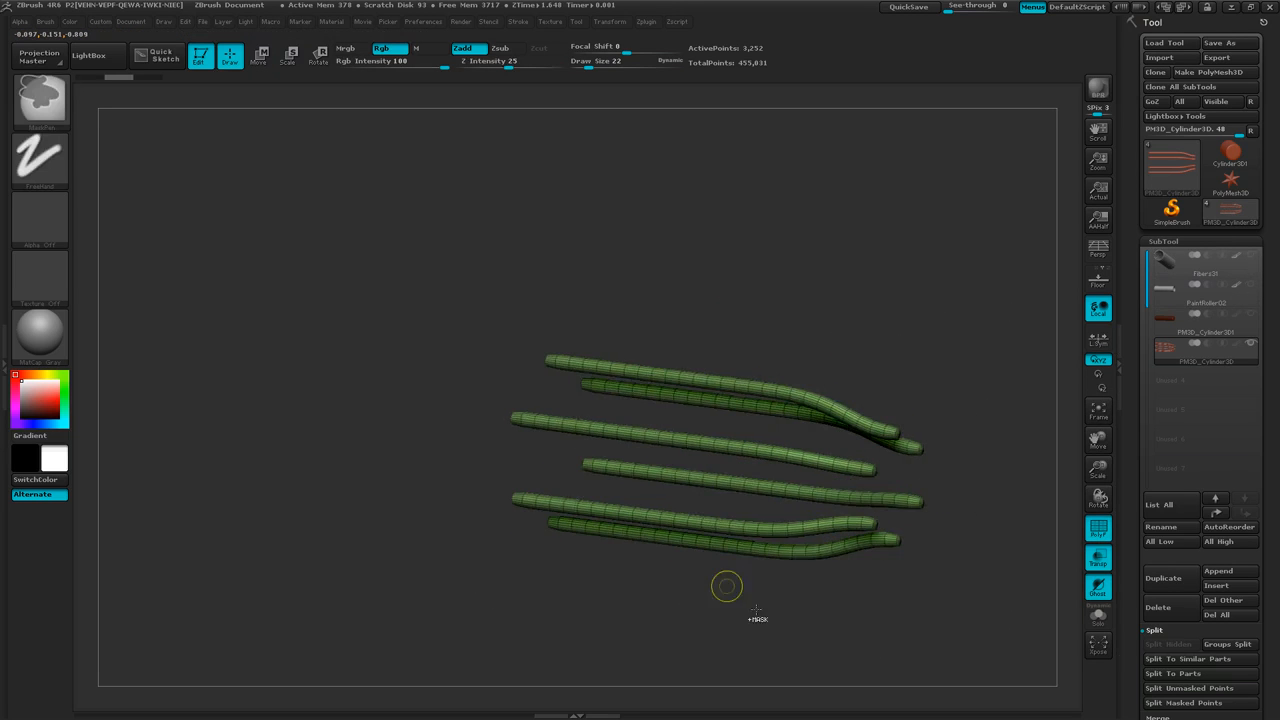
alt+drag(846, 614, 758, 582)
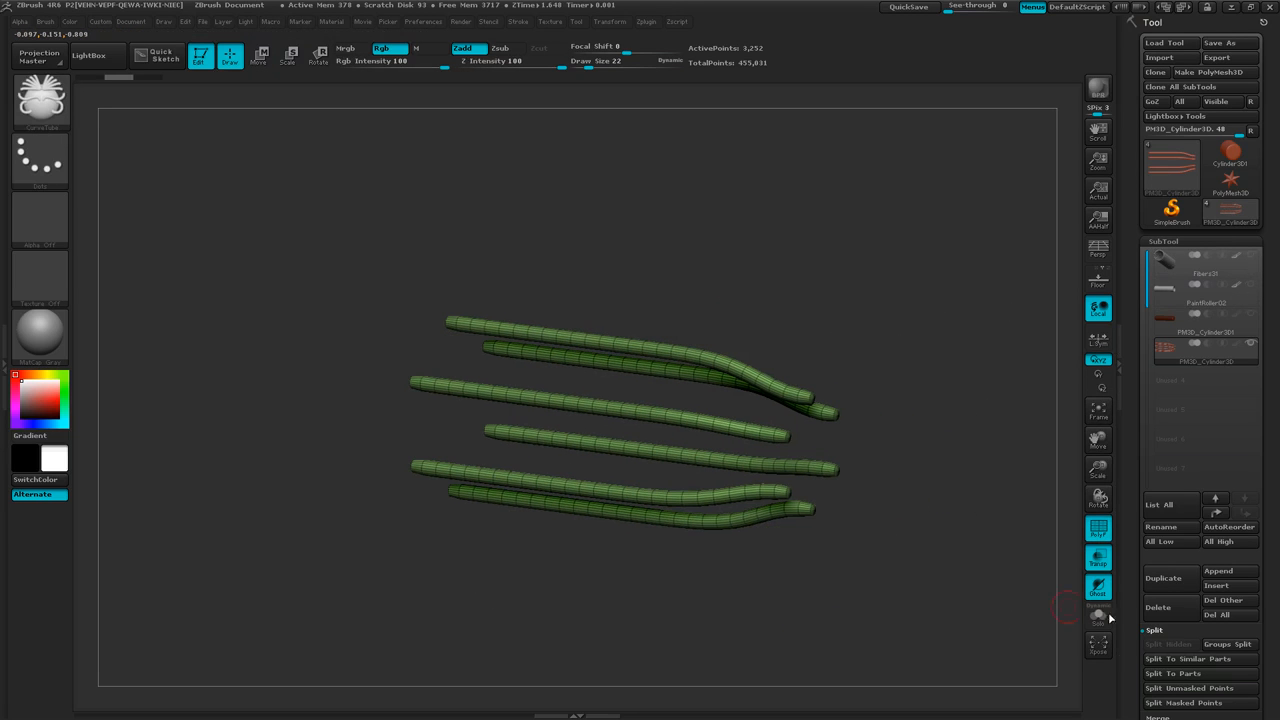
- Mirror and weld the repositioned tubes along the Z axis, turn off PolyFrame, and inspect the full-length bars
drag(1270, 626, 1265, 435)
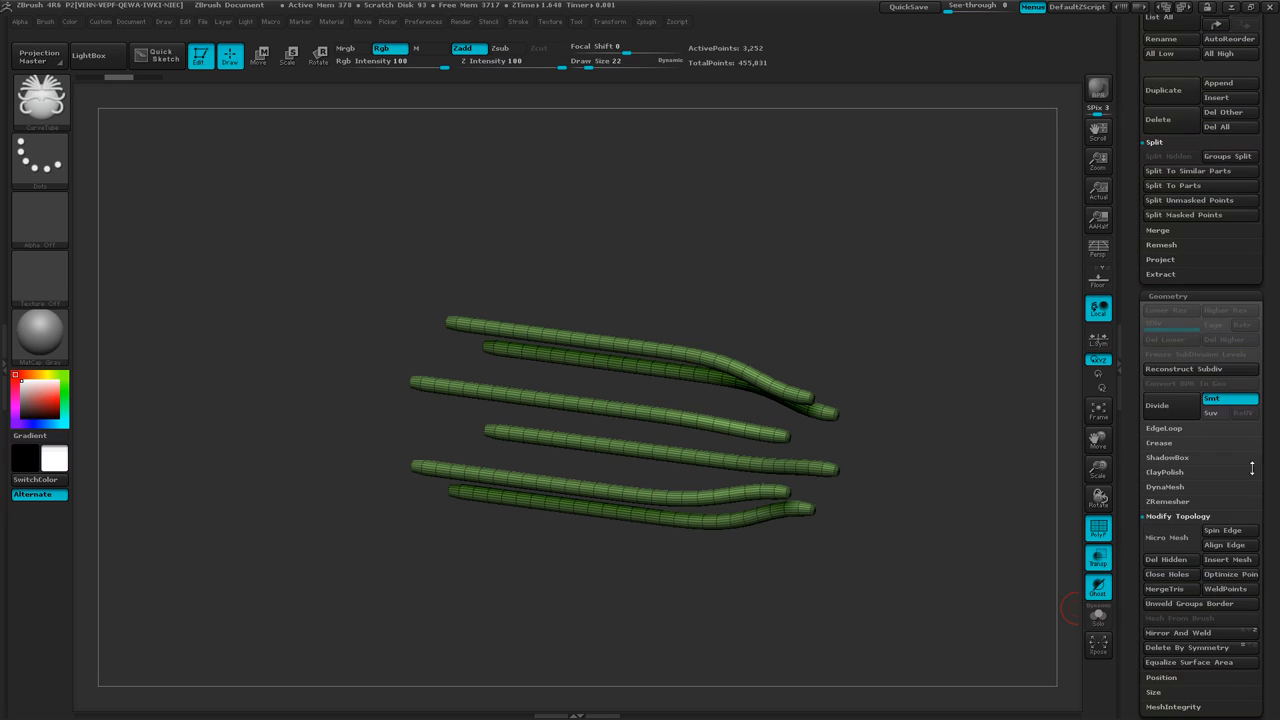
click(1190, 633)
drag(1000, 645, 810, 626)
key(shift+f)
mouse_move(810, 627)
right_down()
mouse_move(841, 610)
mouse_move(914, 612)
right_up()
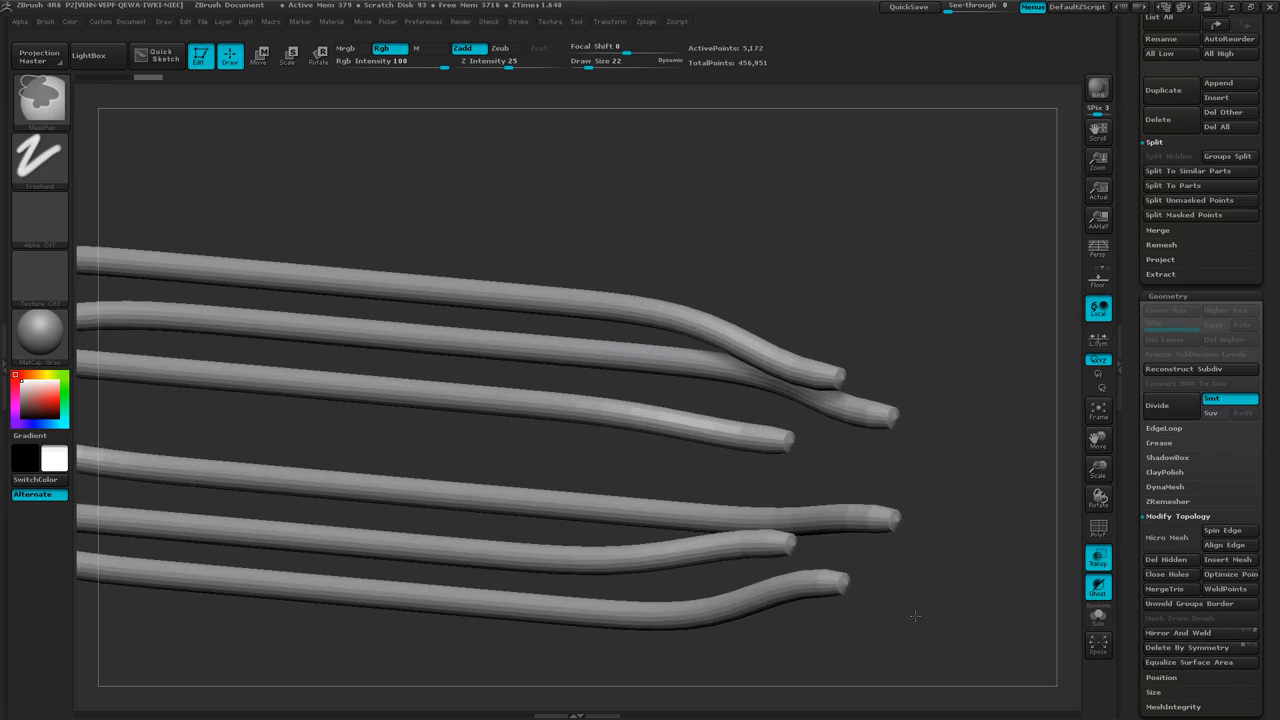
mouse_move(529, 446)
ctrl+right_down()
mouse_move(569, 449)
mouse_move(575, 465)
mouse_move(565, 462)
ctrl+right_up()
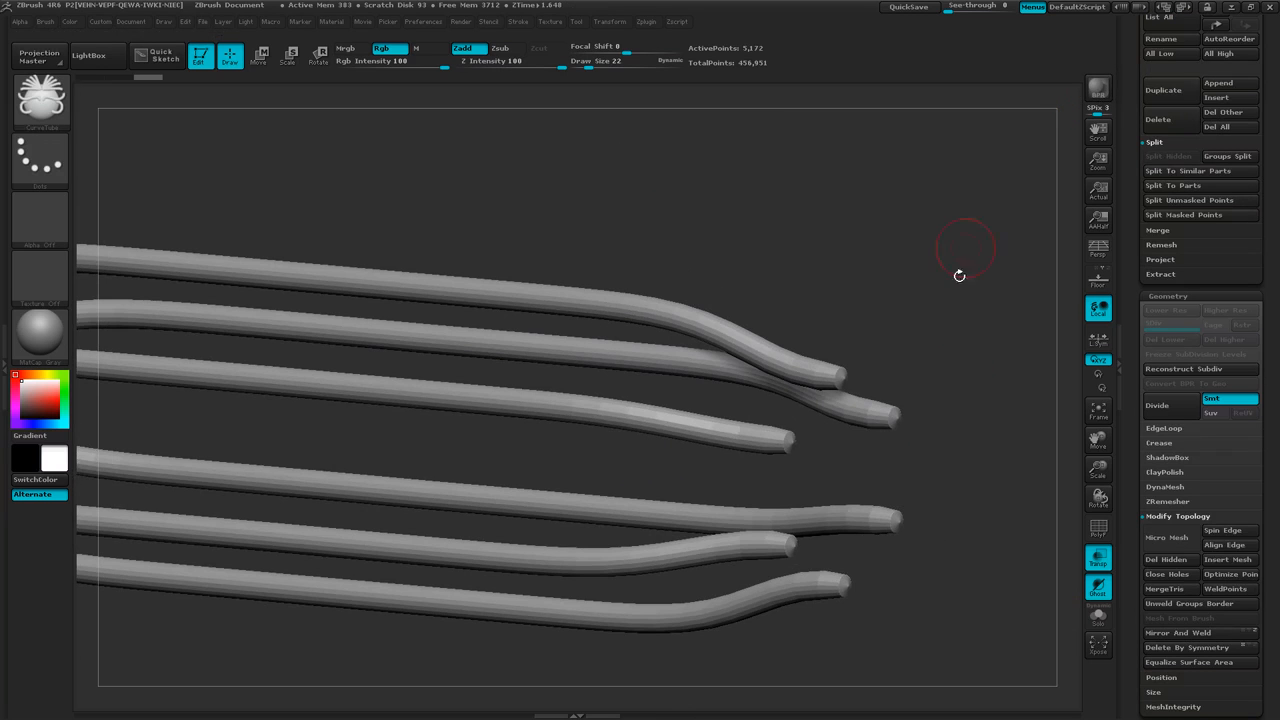
mouse_move(951, 466)
right_down()
mouse_move(896, 455)
mouse_move(932, 497)
right_up()
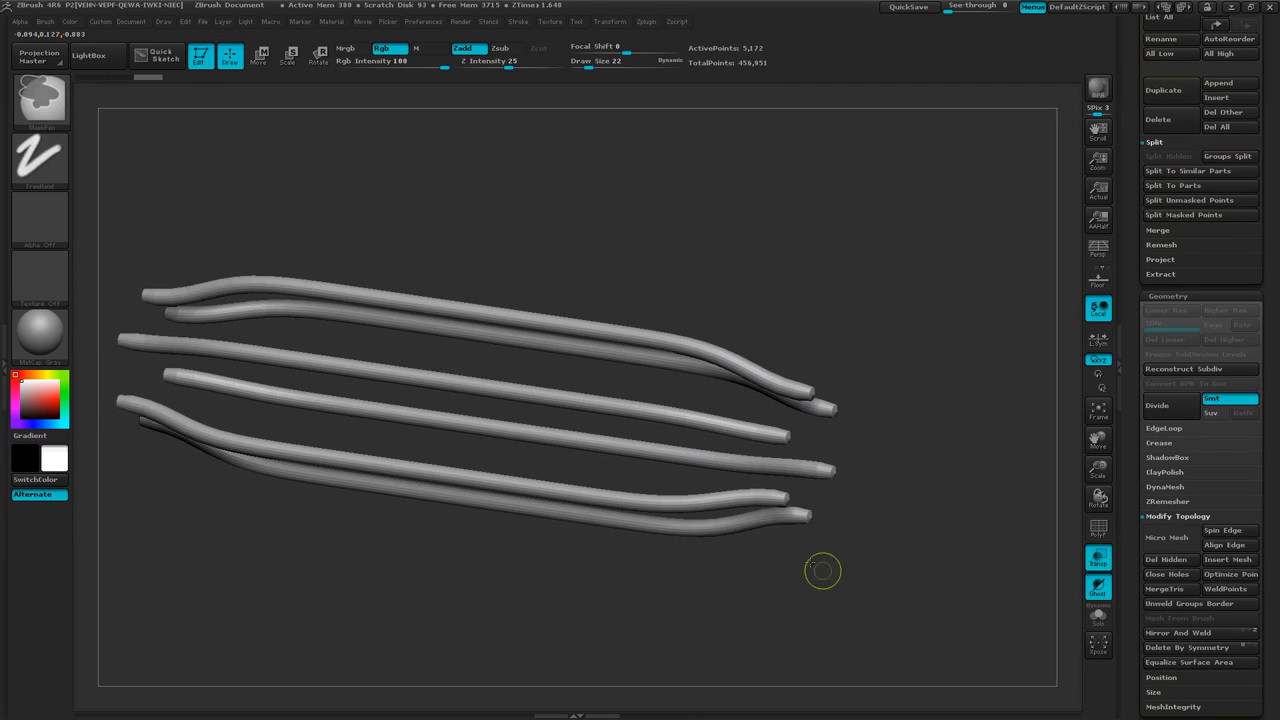
- Turn off ghosted transparency and briefly show the PM3D_Cylinder3D1 subtool to compare it with the tube bars
ctrl+right_drag(823, 569, 866, 534)
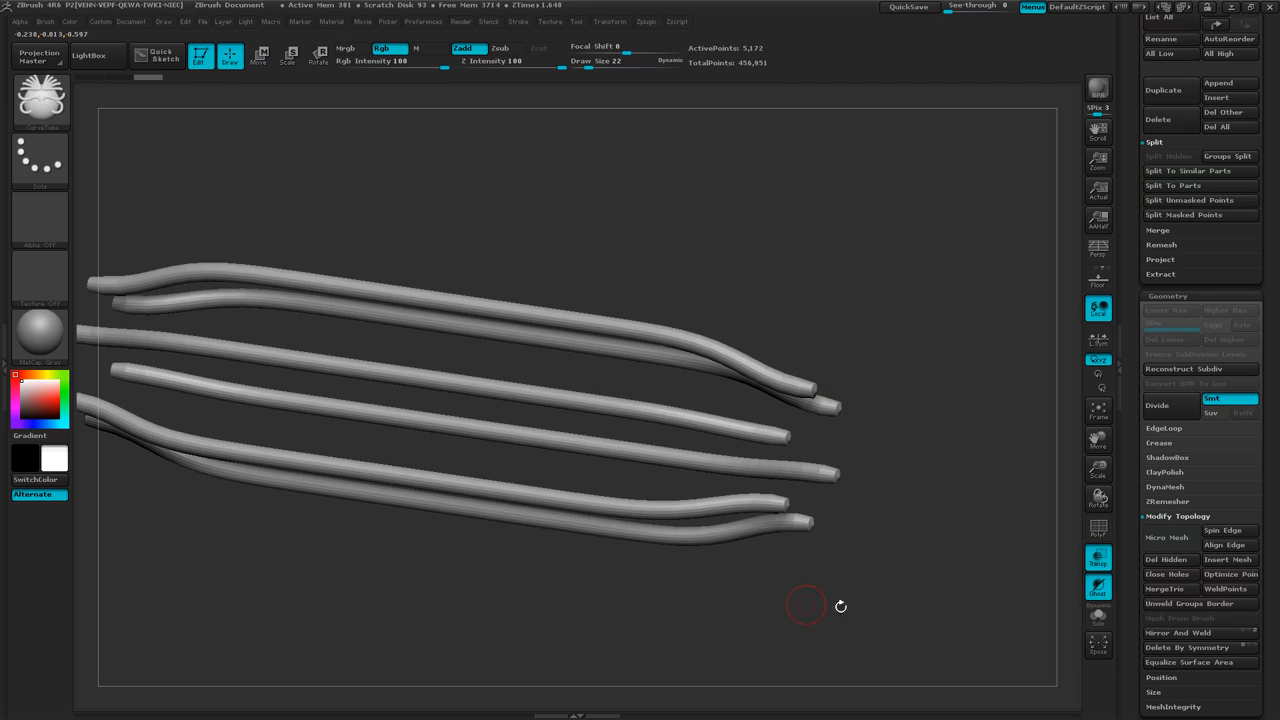
drag(840, 605, 866, 593)
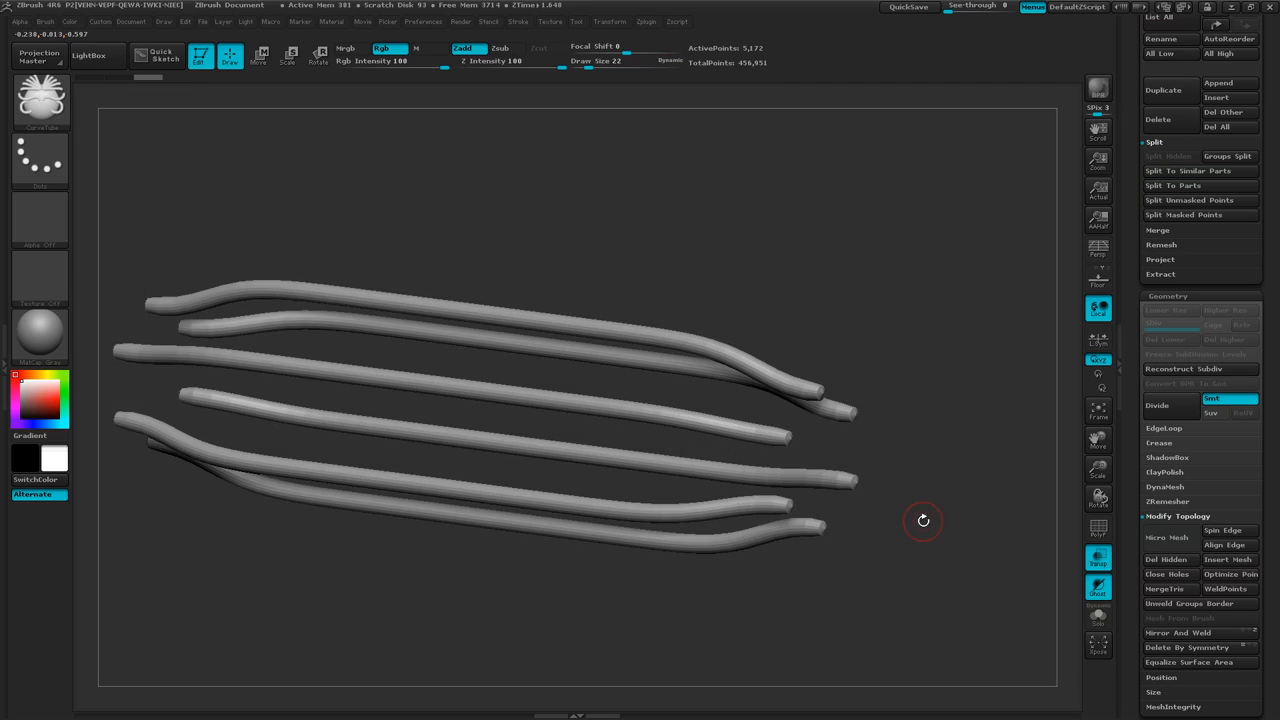
click(1097, 557)
drag(1268, 374, 1262, 522)
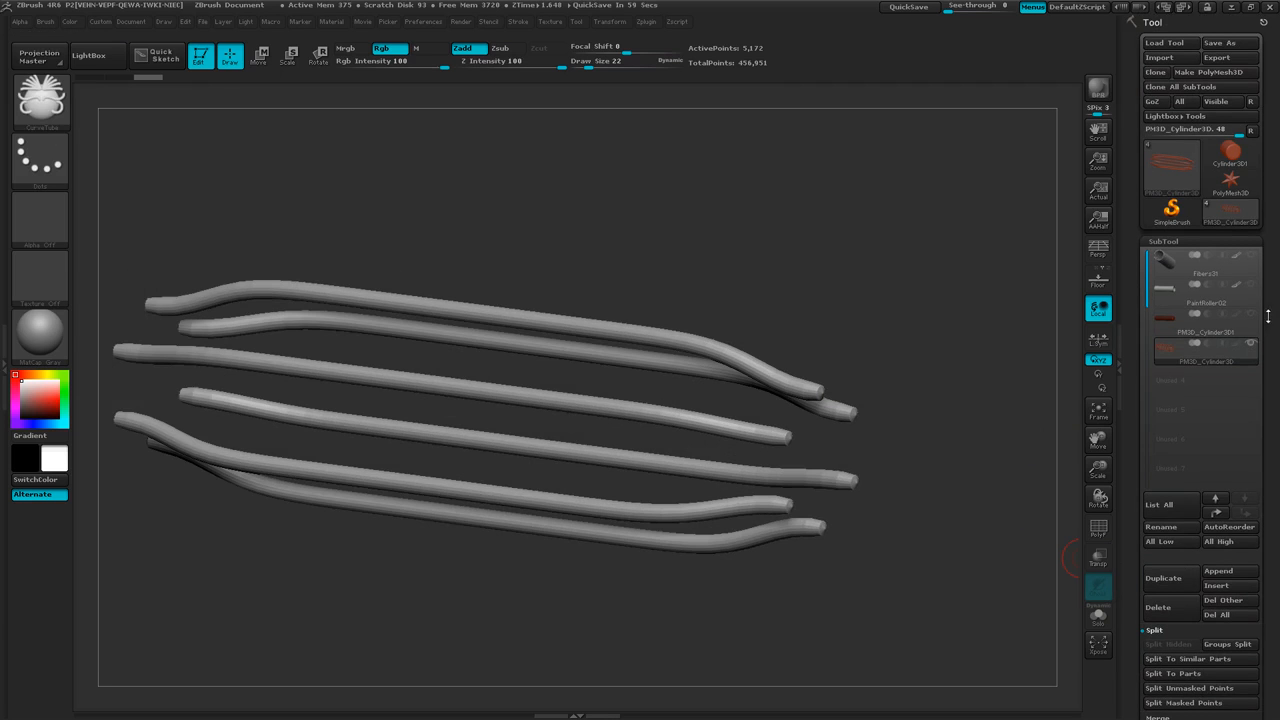
click(1252, 316)
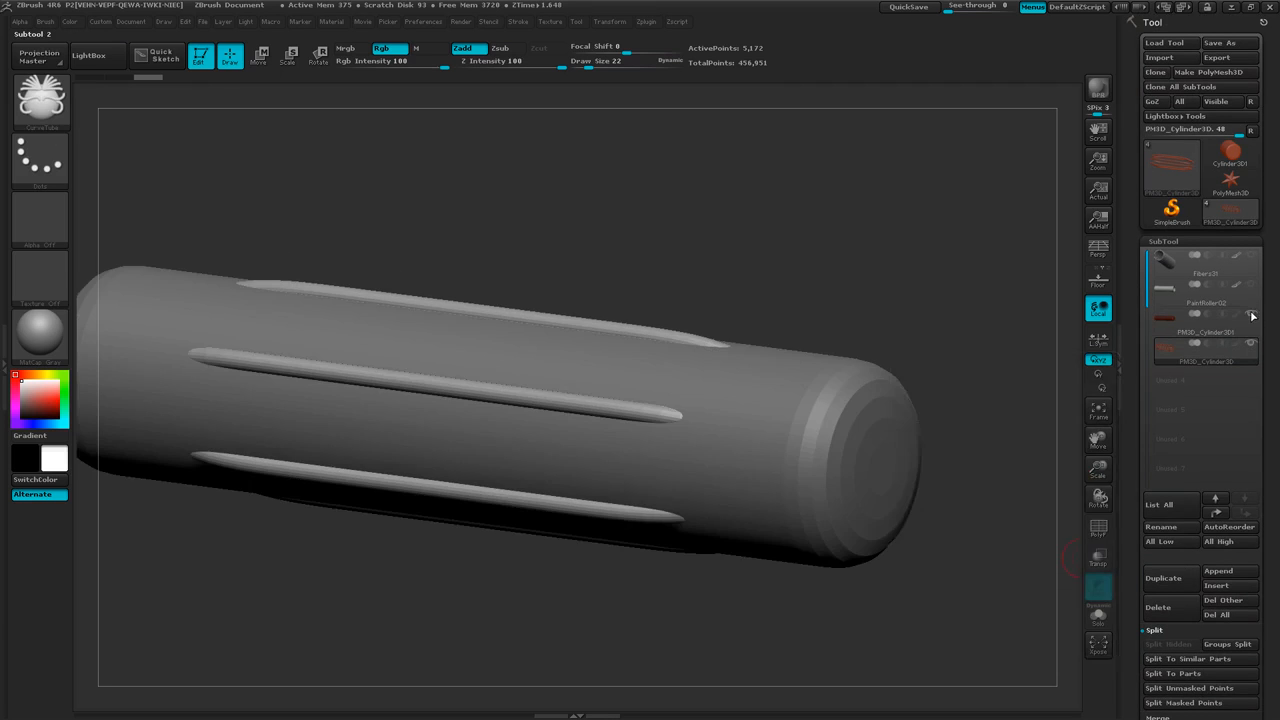
click(1253, 315)
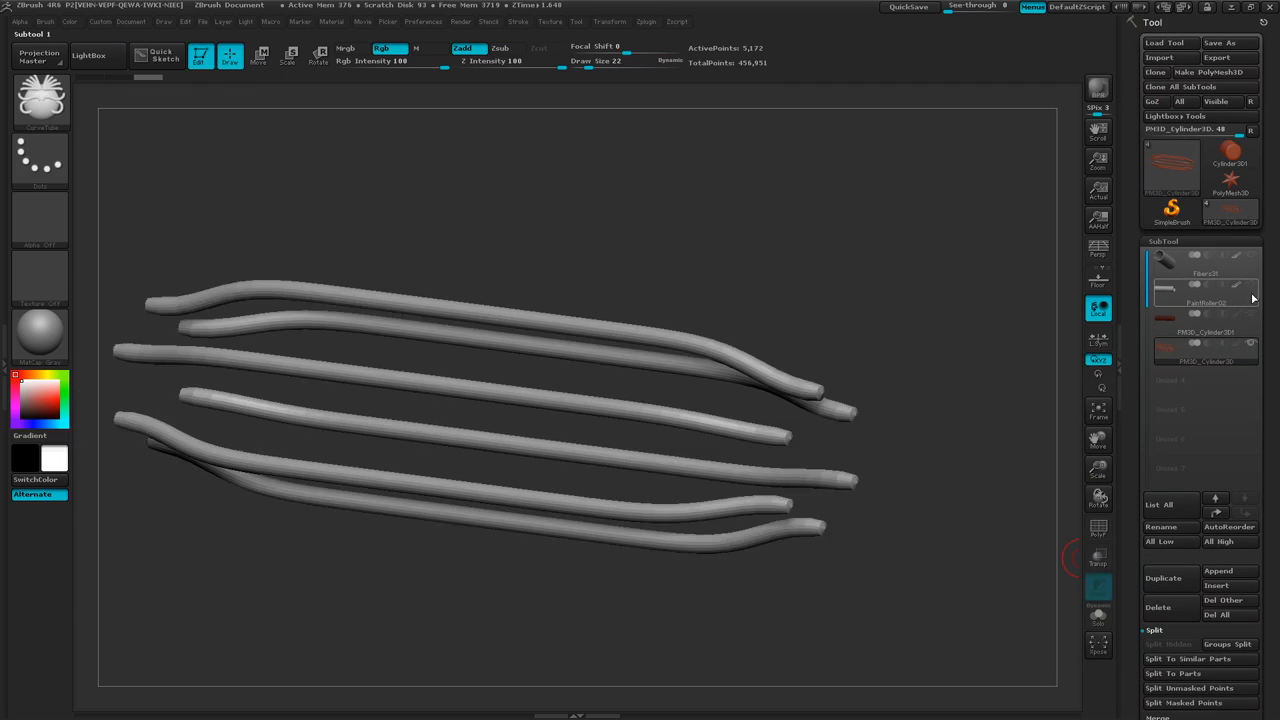
- Show the PaintRoller02 subtool around the bars, leave Fibers31 hidden, and check where the bars poke through the roller wall
click(1252, 287)
click(1254, 257)
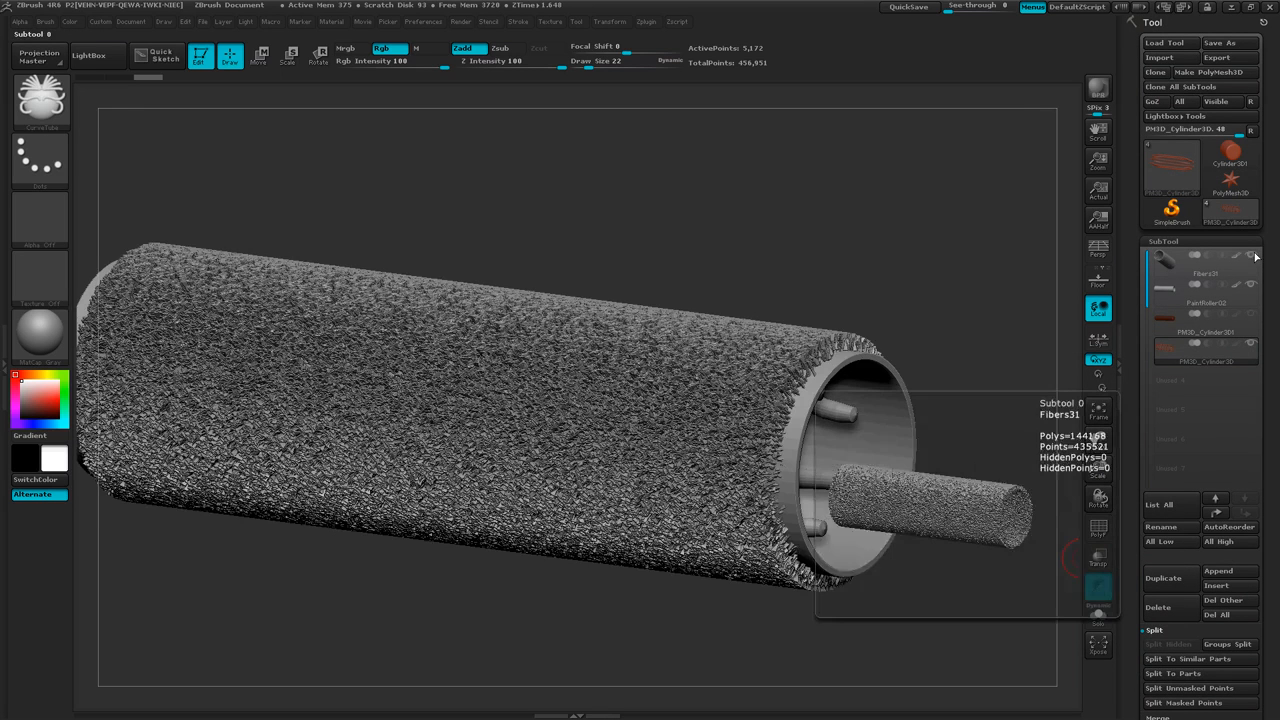
drag(960, 554, 746, 500)
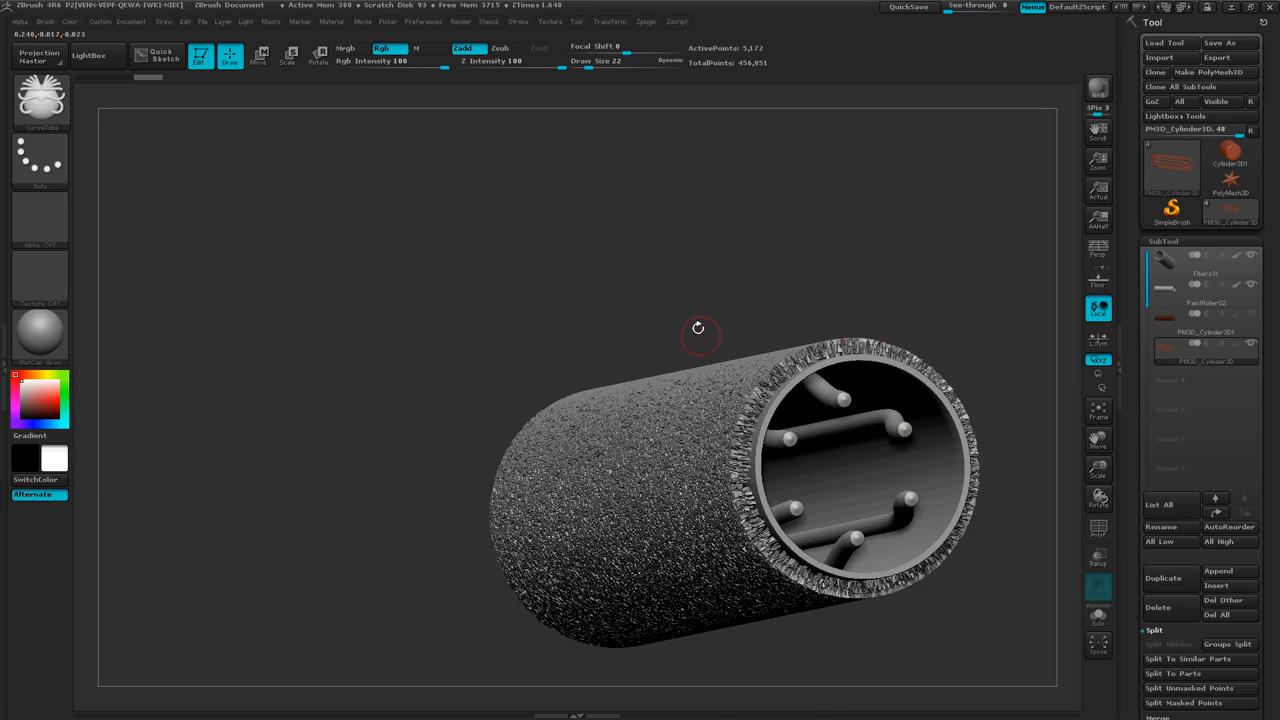
click(1252, 287)
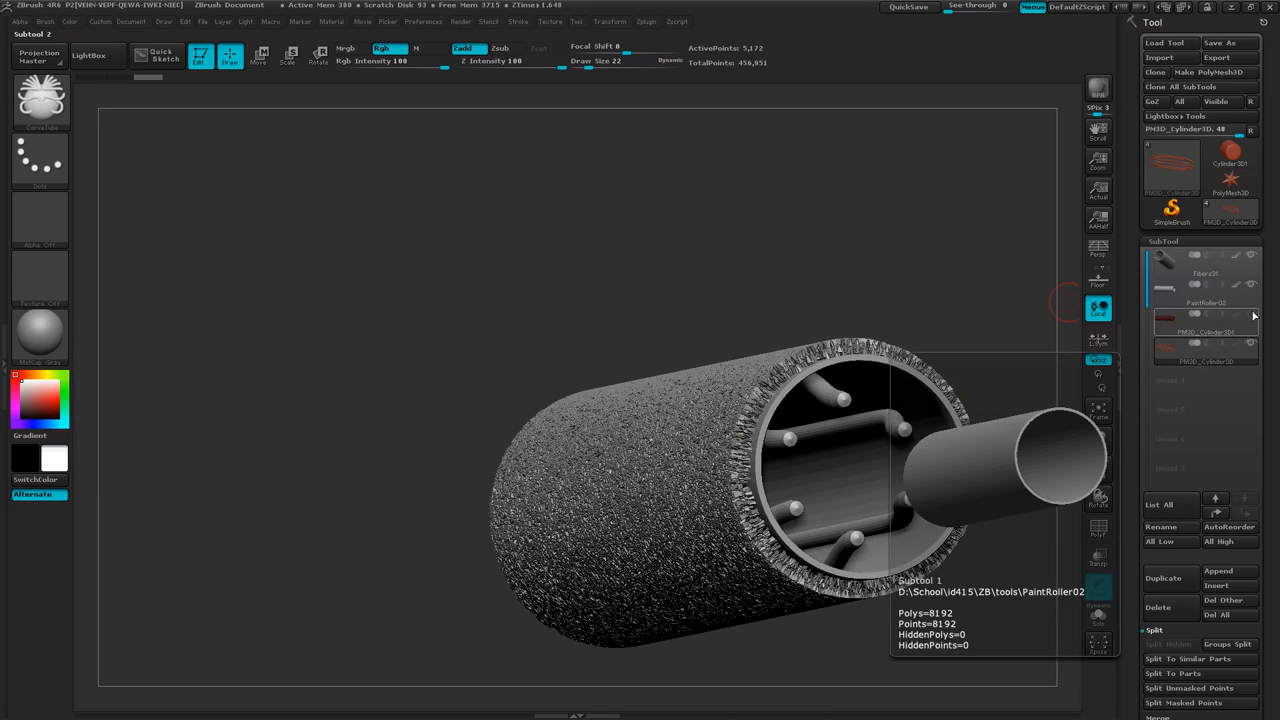
click(1253, 258)
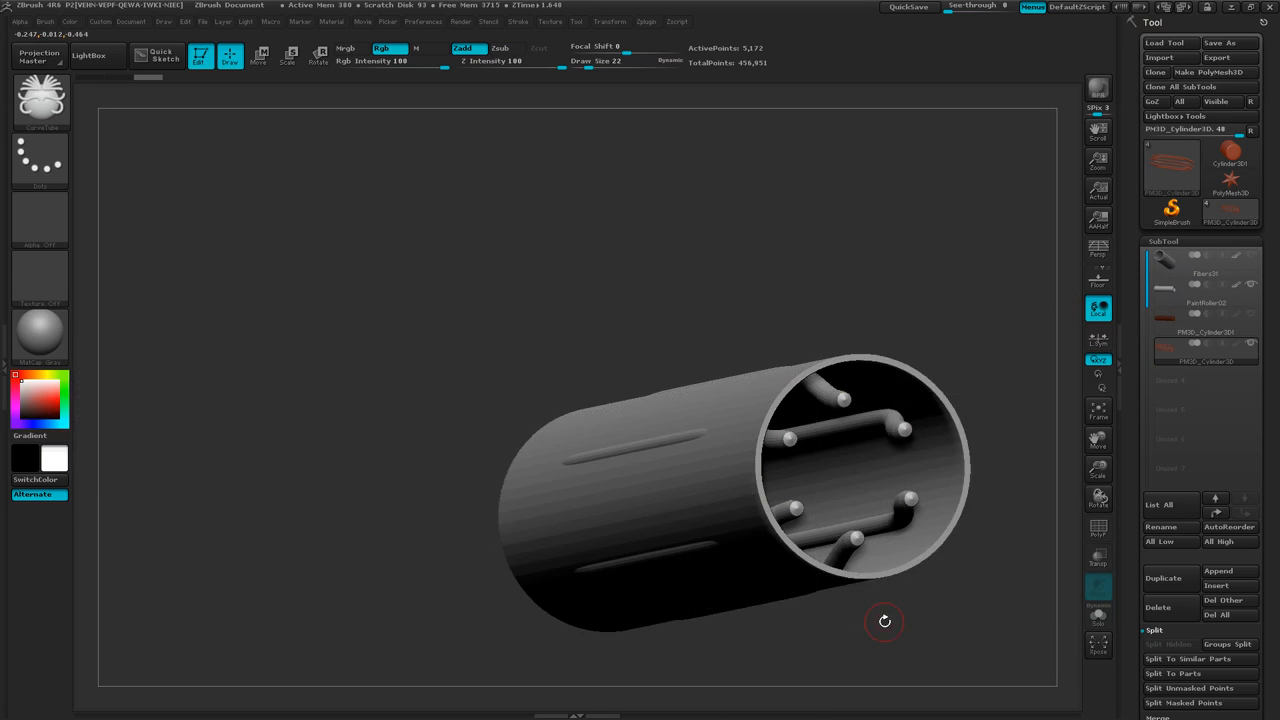
drag(885, 622, 1015, 568)
mouse_move(949, 595)
mouse_down()
mouse_move(948, 619)
mouse_move(771, 562)
mouse_up()
ctrl+right_drag(931, 592, 900, 577)
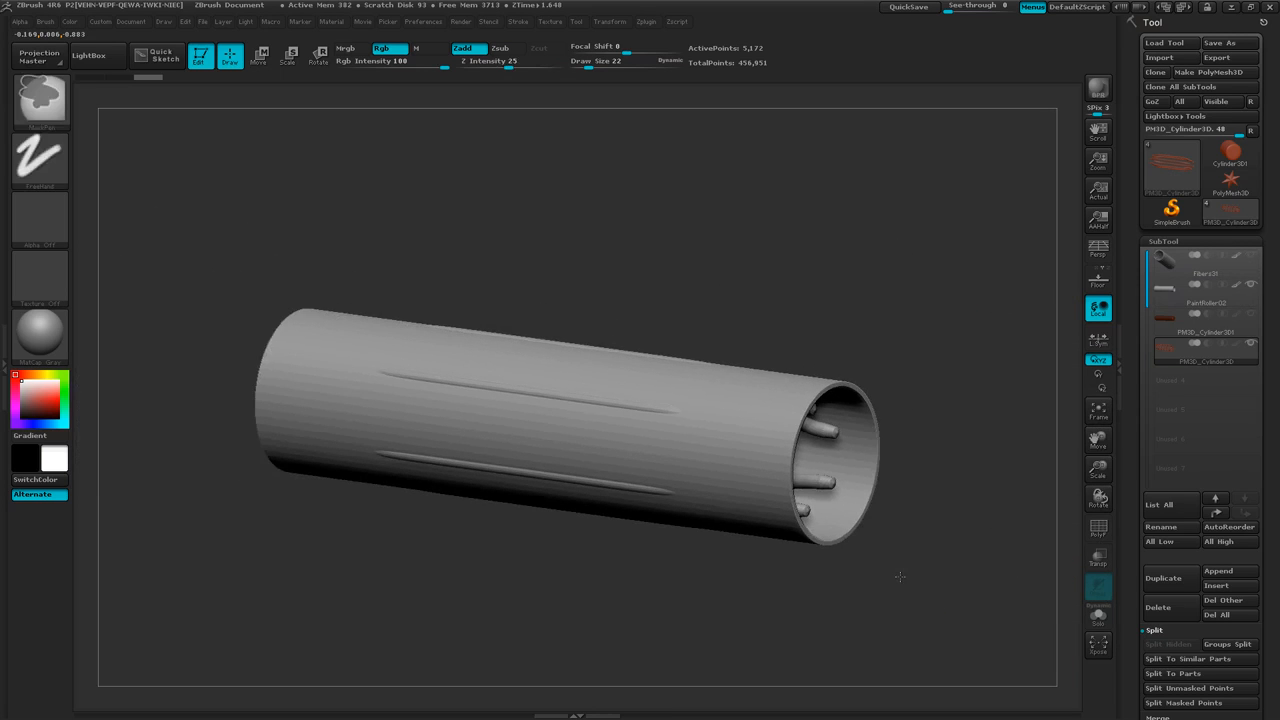
- Looking down the roller's open end, shrink the tube bars radially with a Size deformation of -13 so they fit inside the roller
drag(903, 563, 838, 568)
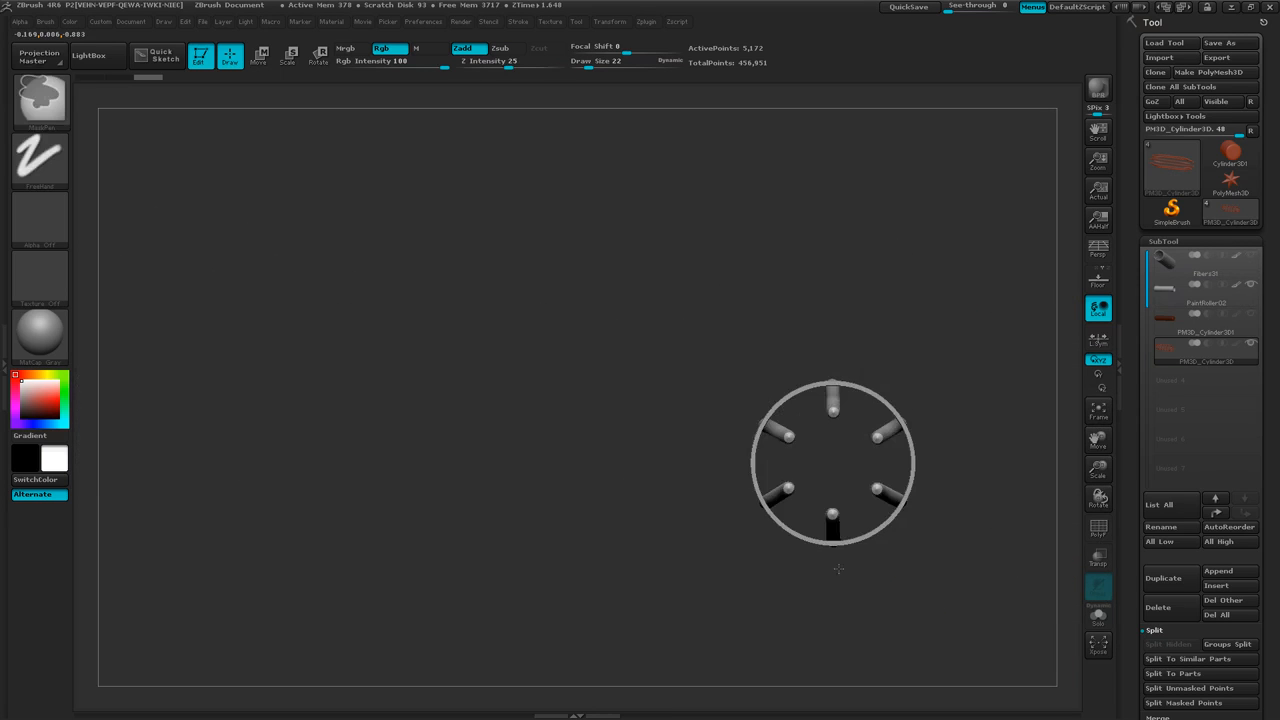
ctrl+right_drag(838, 568, 905, 577)
drag(1271, 559, 1267, 370)
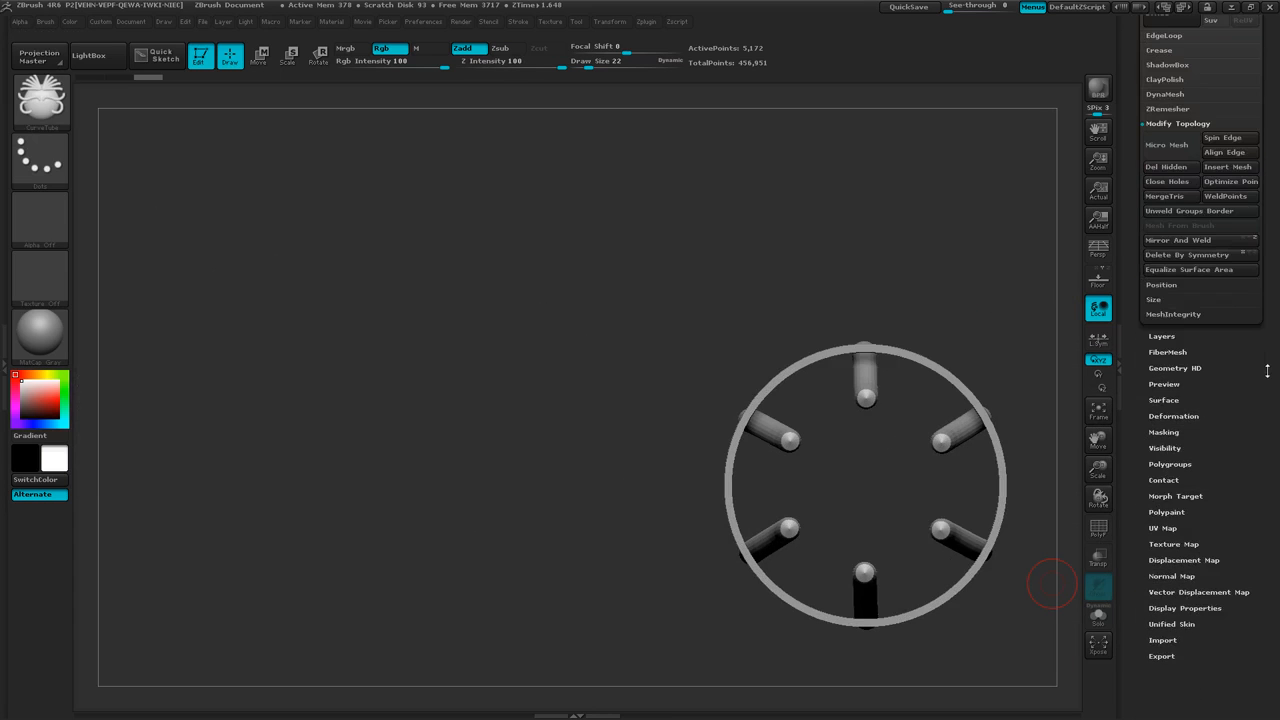
click(1174, 416)
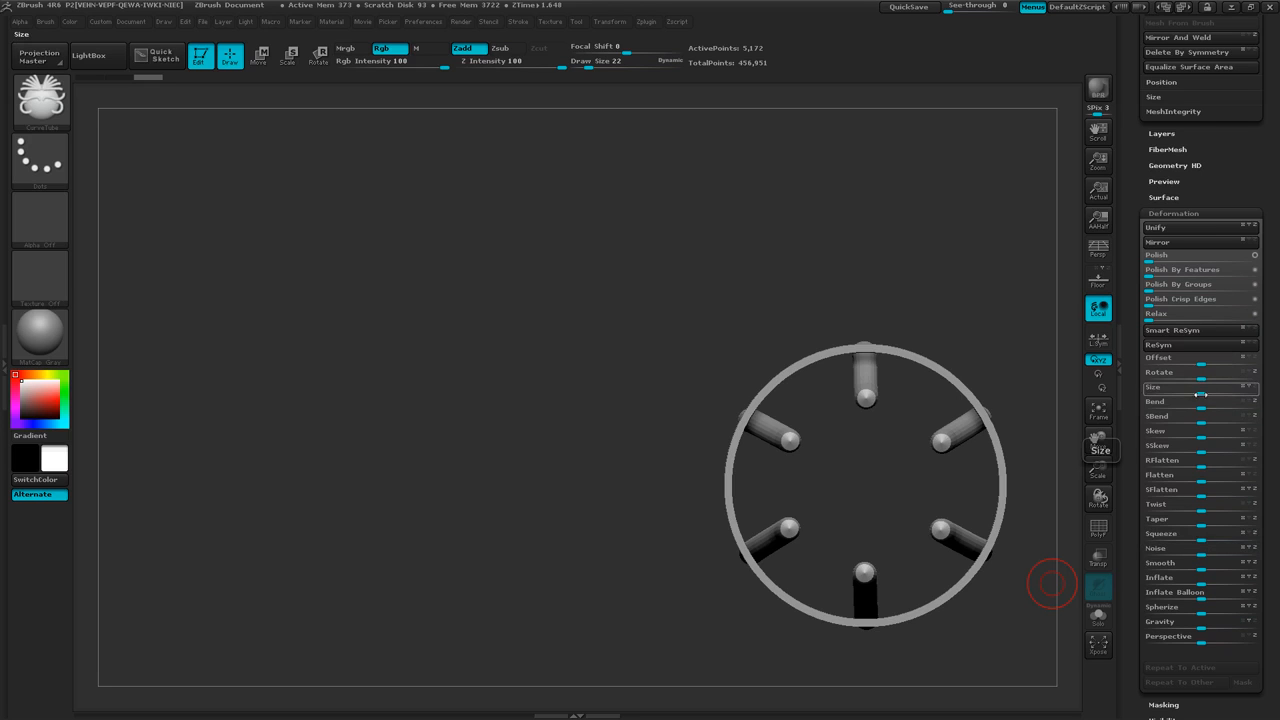
drag(1200, 395, 1189, 394)
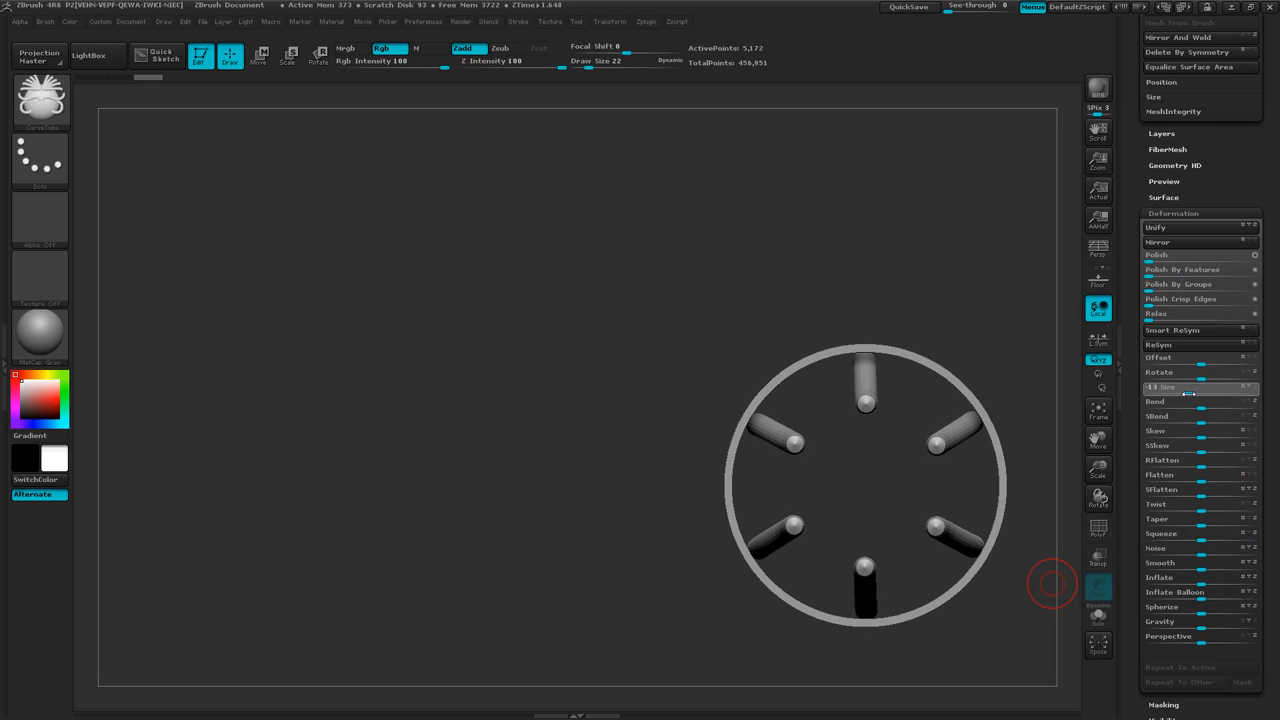
drag(537, 459, 608, 449)
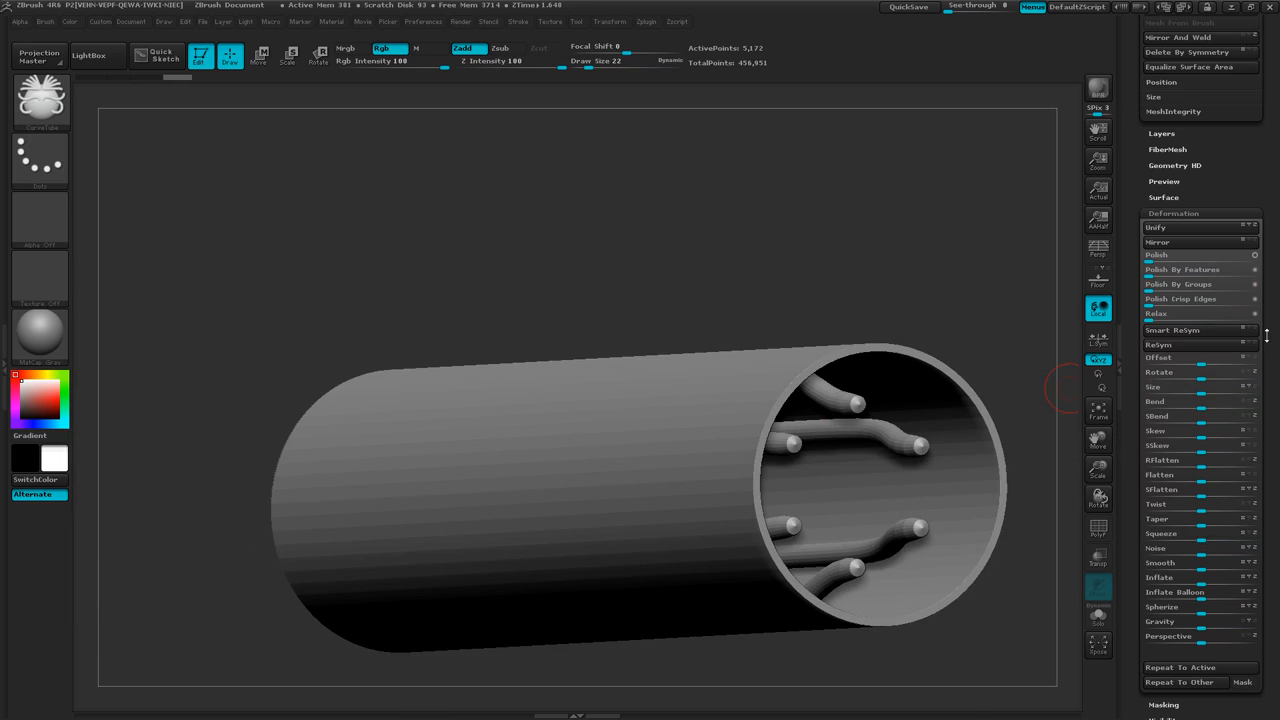
- Show the PM3D_Cylinder3D1 core subtool inside the roller and make it the active subtool
drag(1278, 308, 1276, 441)
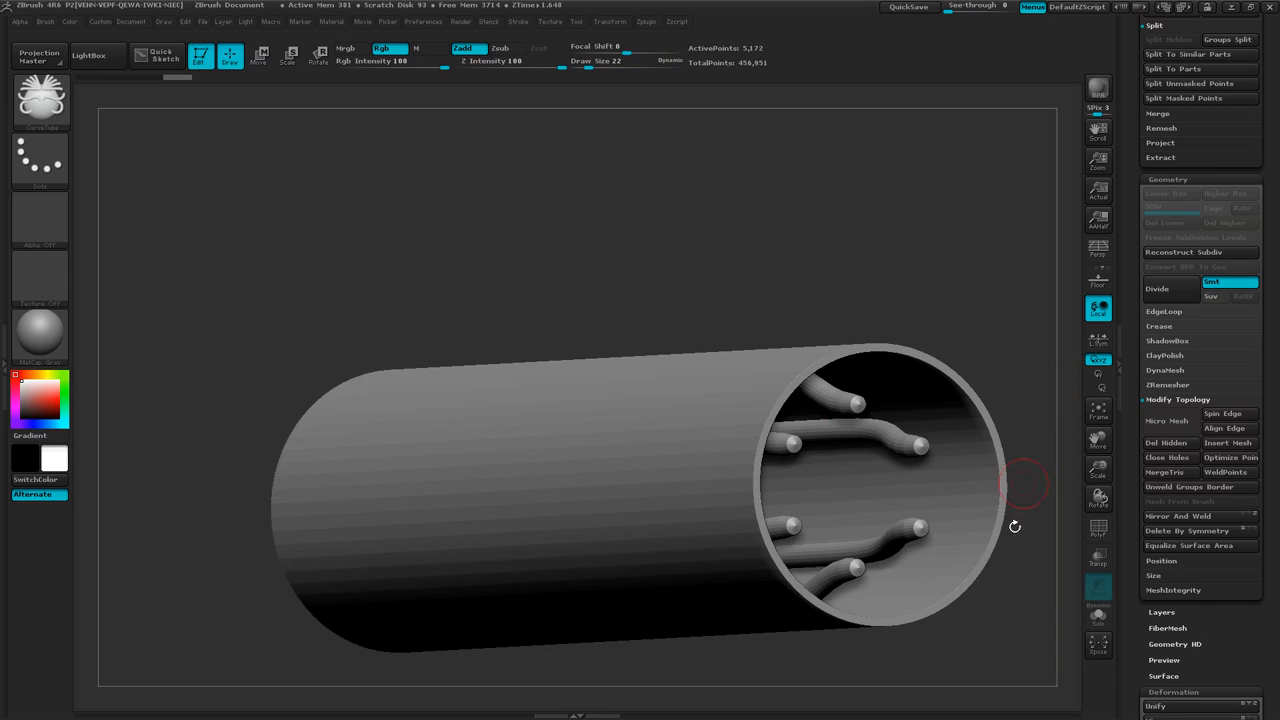
drag(1014, 526, 984, 573)
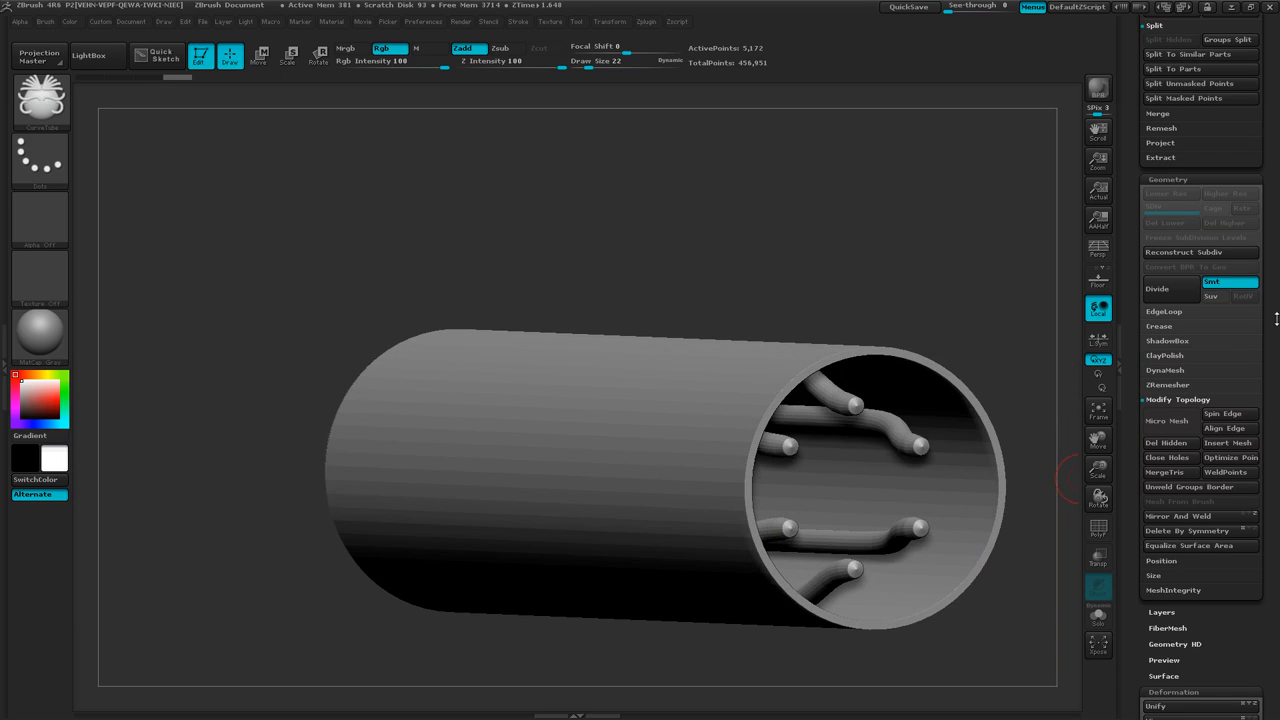
drag(1278, 318, 1264, 460)
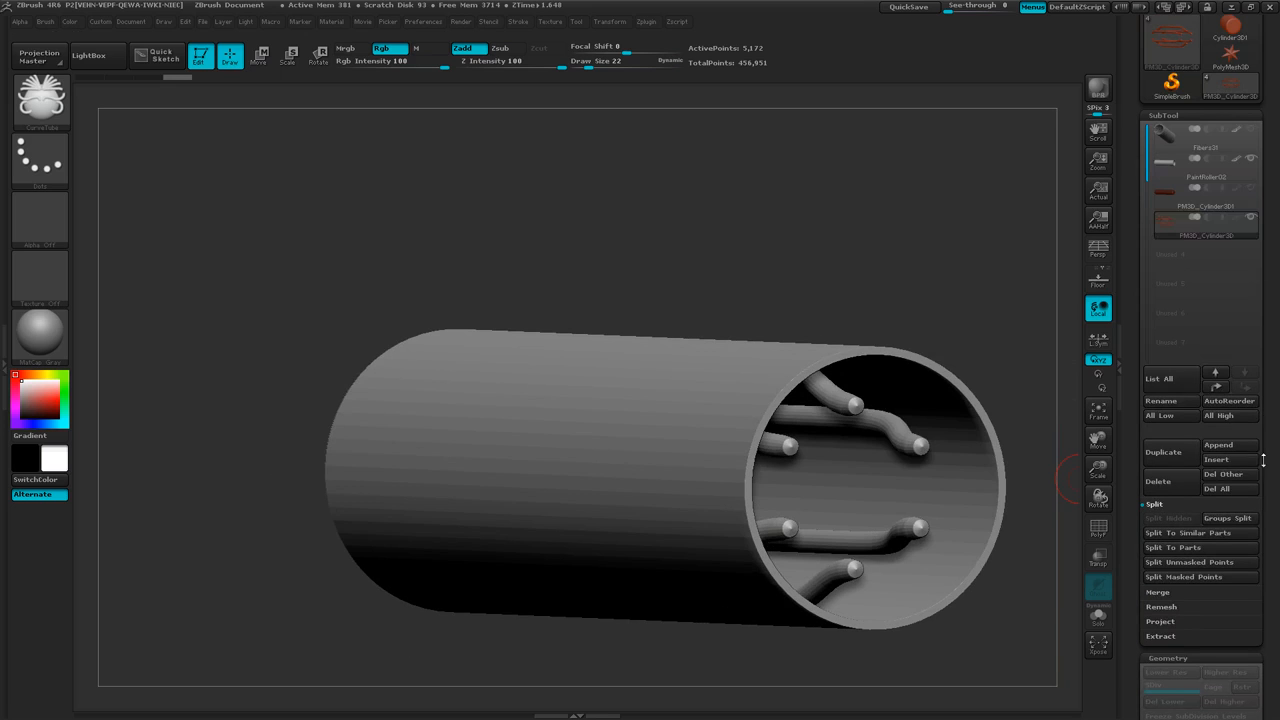
click(1253, 189)
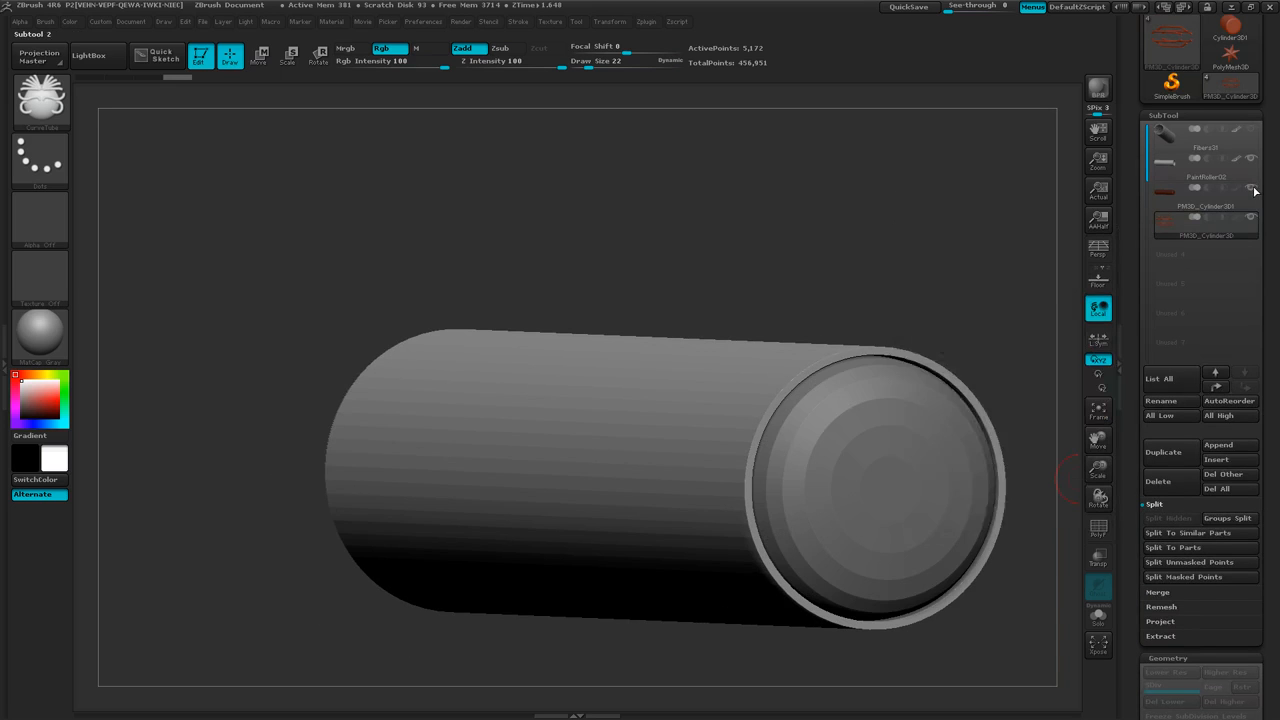
click(1247, 203)
ctrl+drag(501, 215, 577, 236)
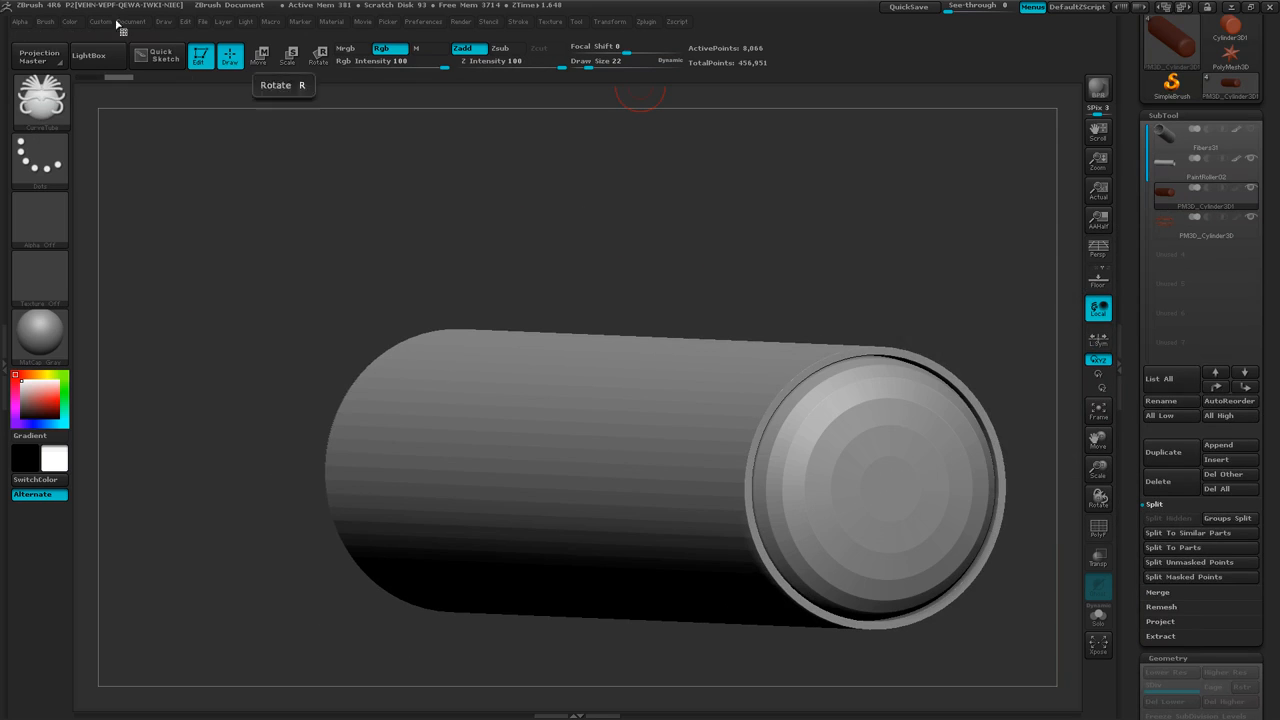
- Fill all visible subtools with Color & Material using SubTool Master
click(645, 23)
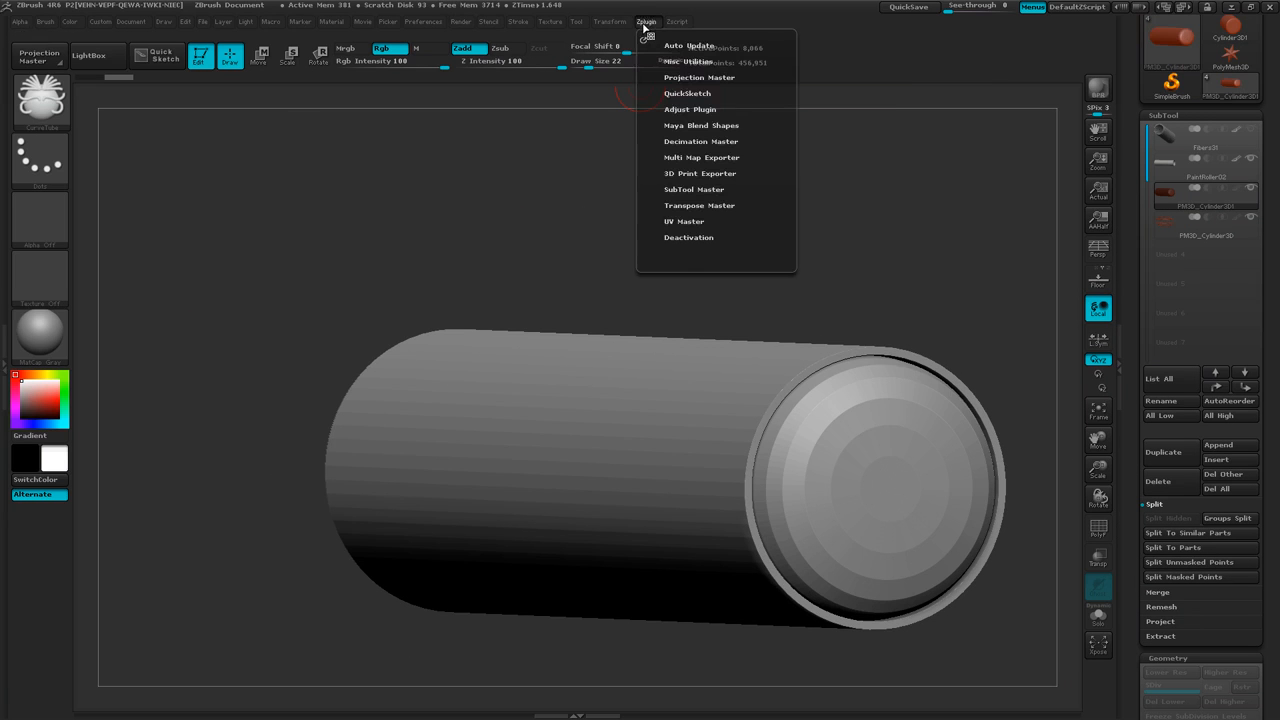
click(707, 190)
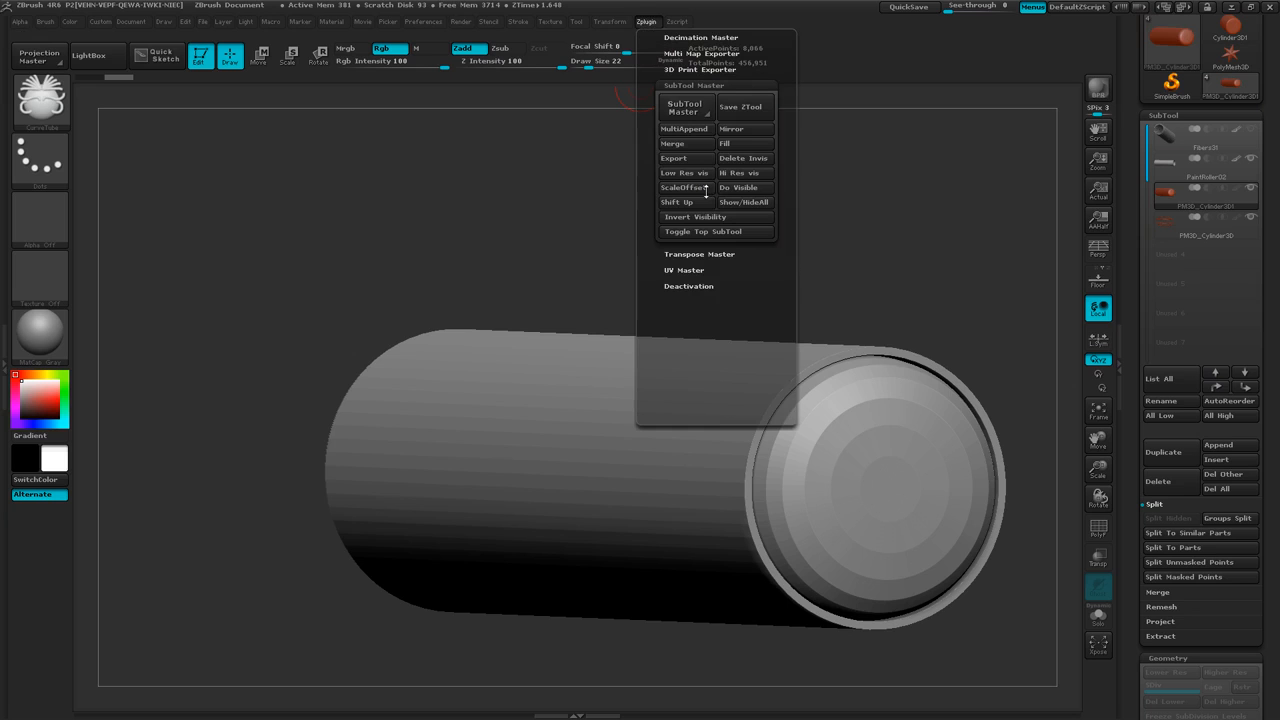
click(742, 145)
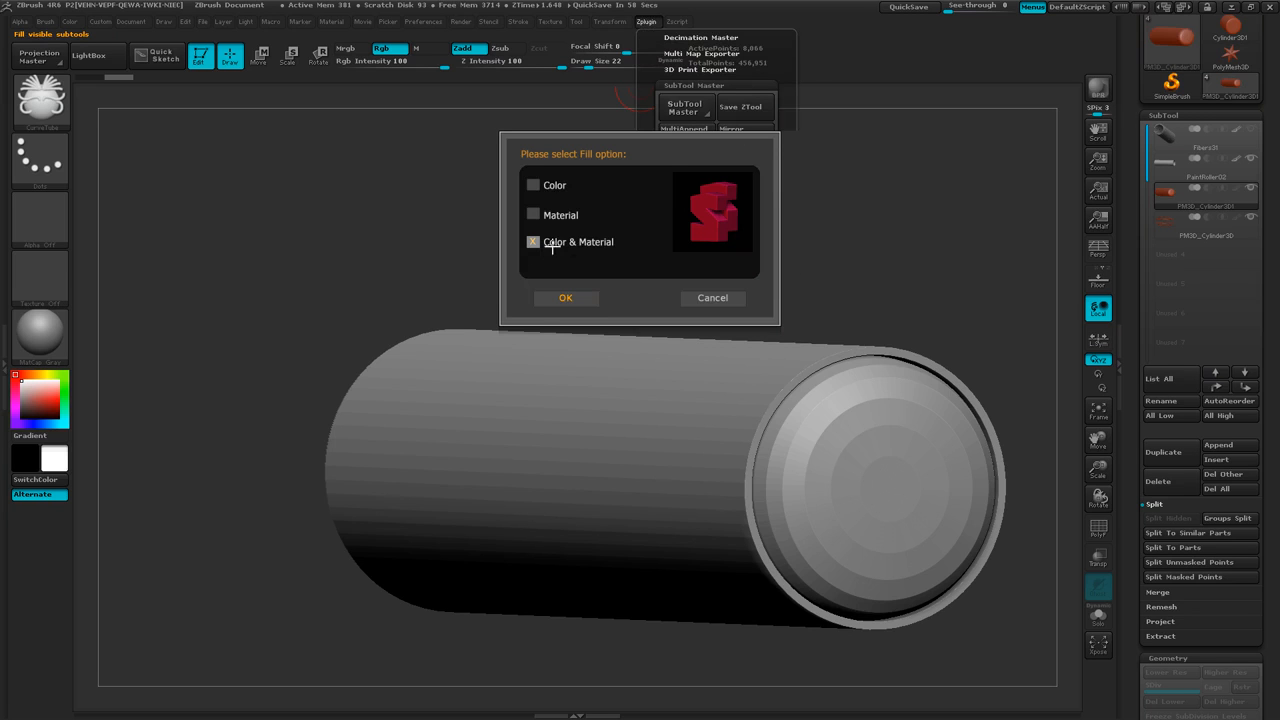
click(564, 295)
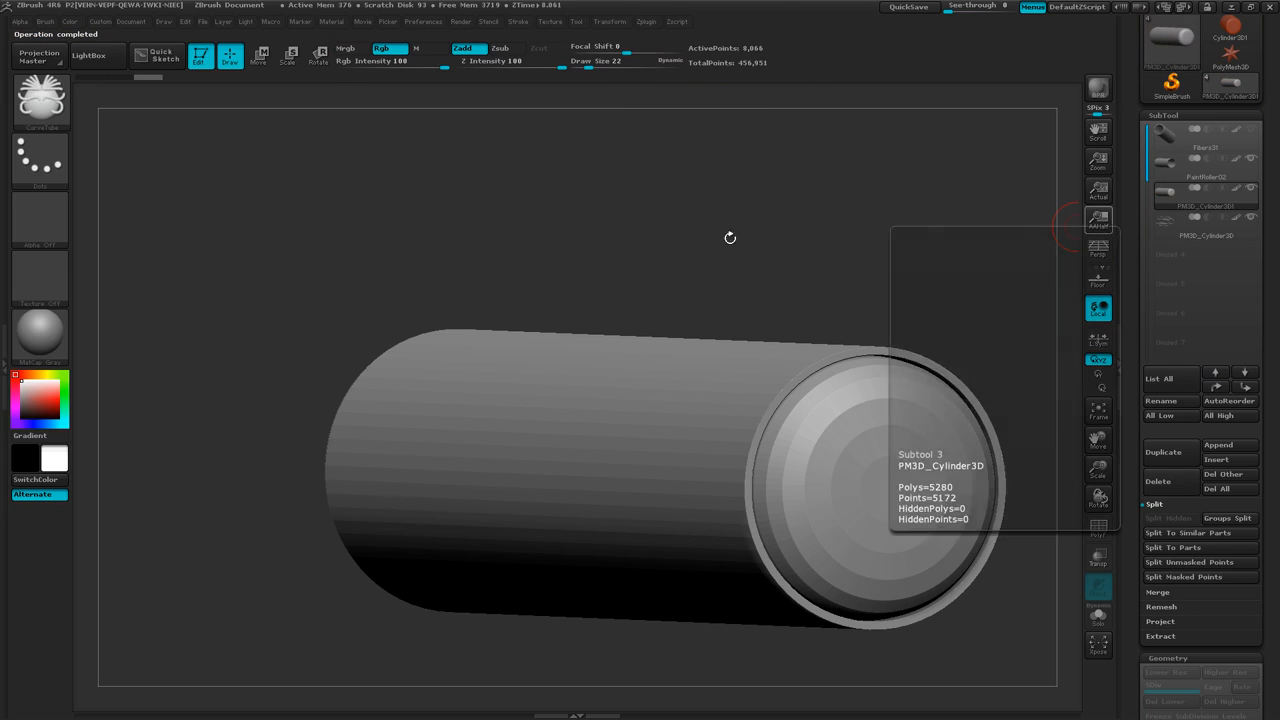
- Hide the PaintRoller02 subtool and inspect the core cylinder with its bars from the side
drag(734, 207, 752, 230)
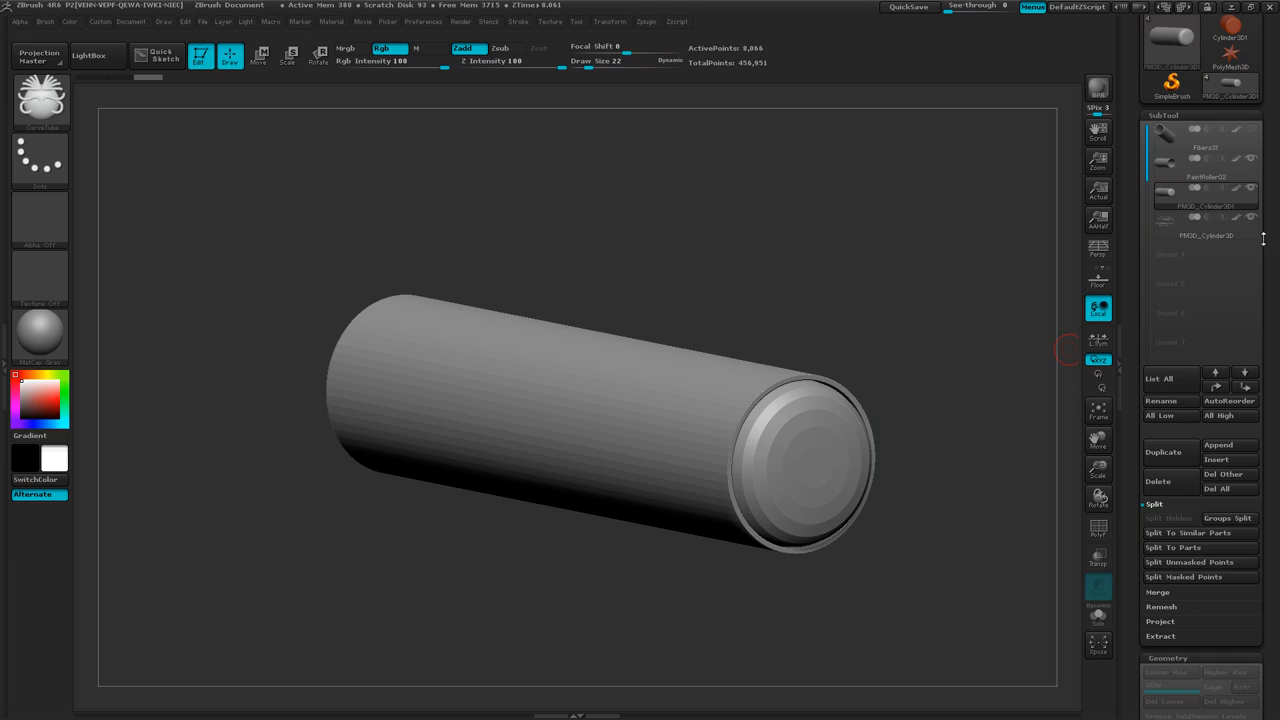
click(1254, 162)
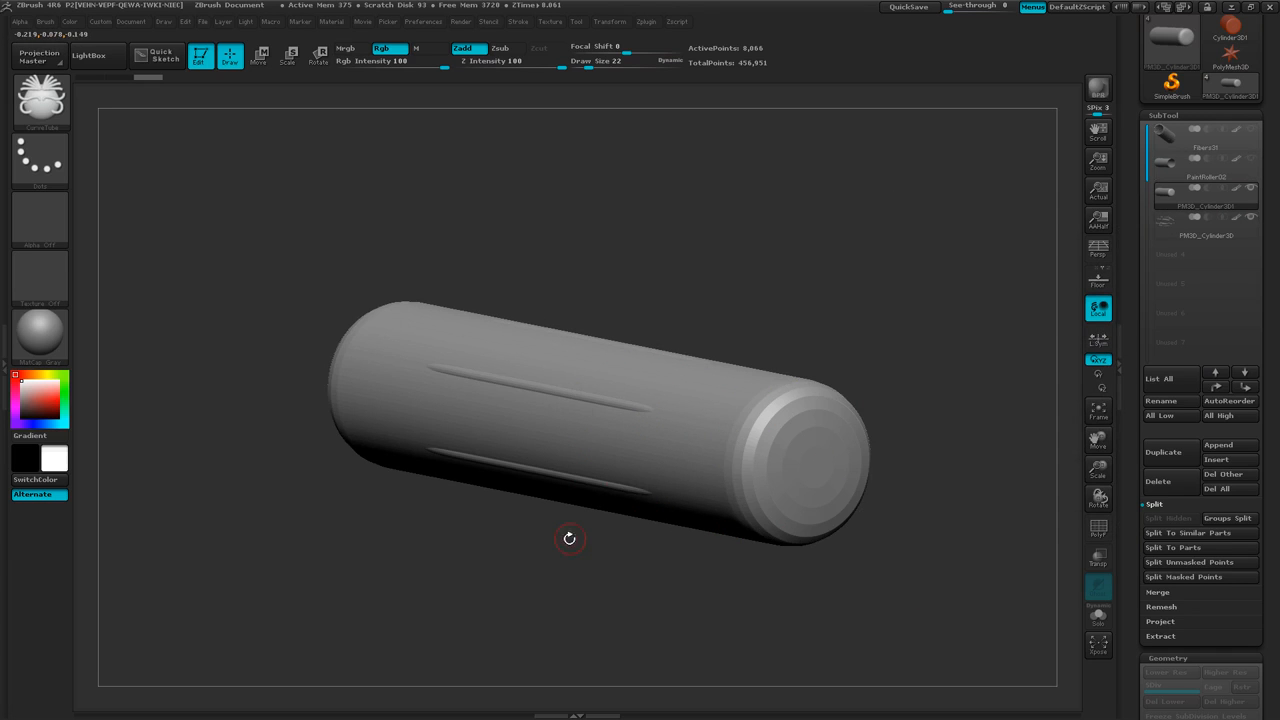
drag(571, 534, 592, 540)
ctrl+right_drag(727, 602, 720, 591)
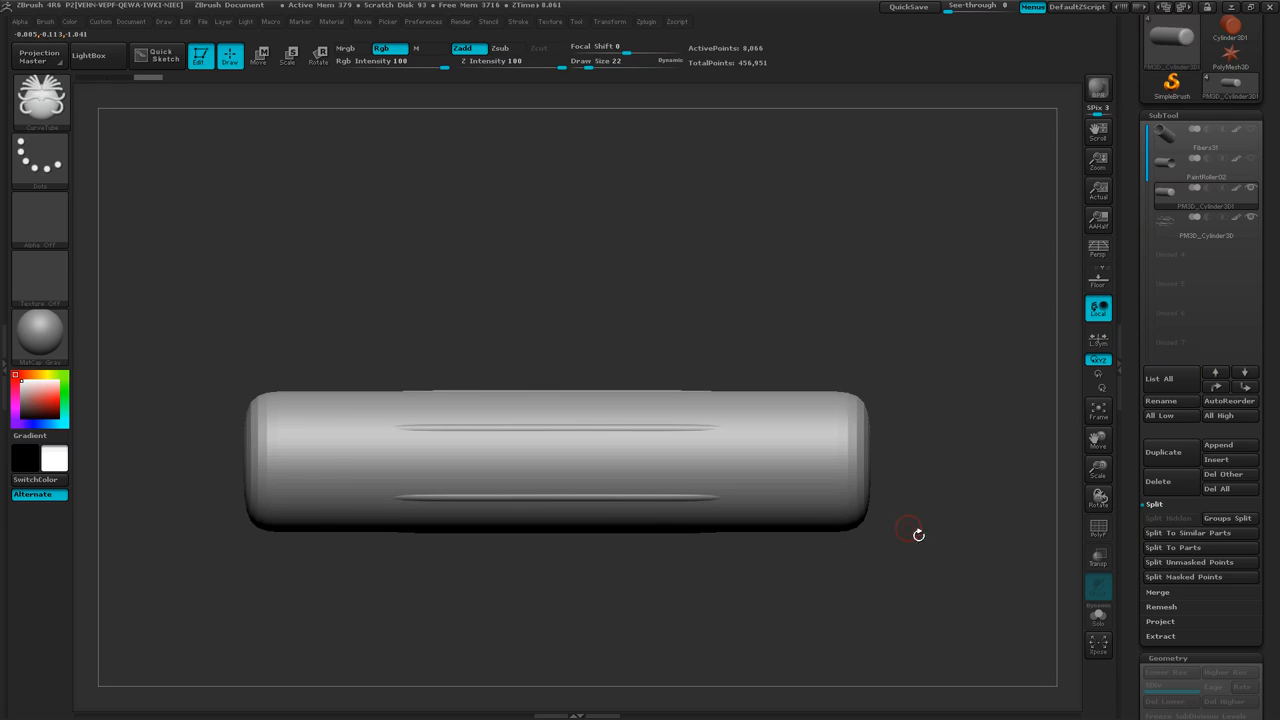
mouse_move(941, 556)
ctrl+right_down()
mouse_move(936, 512)
mouse_move(985, 545)
ctrl+right_up()
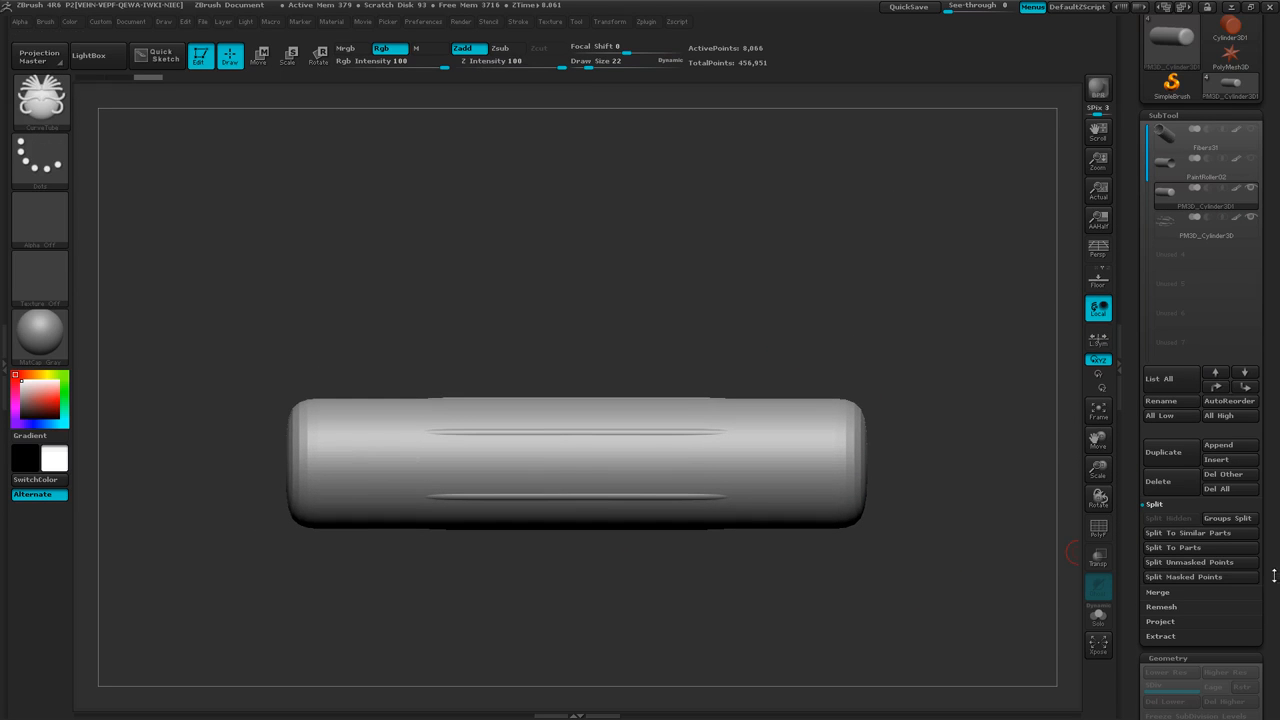
- Turn on PolyFrame for the core cylinder and enable Polish in its DynaMesh settings
drag(1274, 576, 1271, 457)
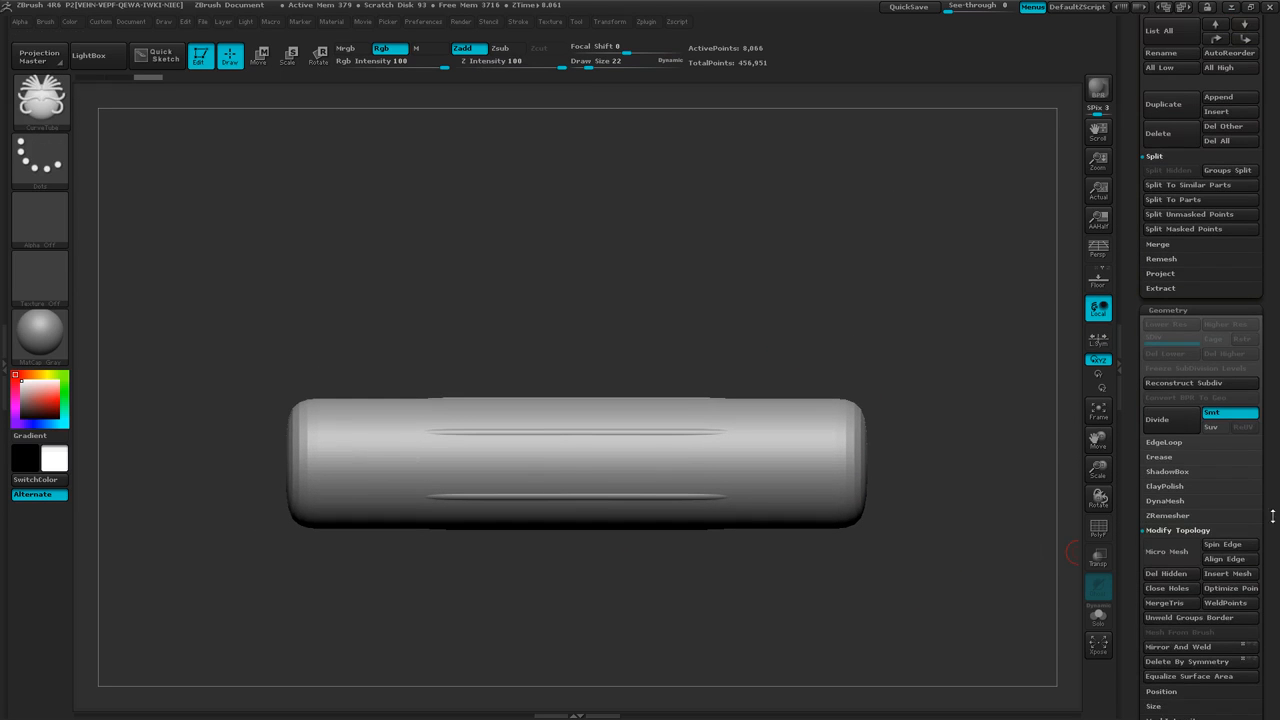
click(1175, 501)
ctrl+right_drag(948, 556, 914, 589)
key(shift+f)
ctrl+right_drag(837, 620, 898, 615)
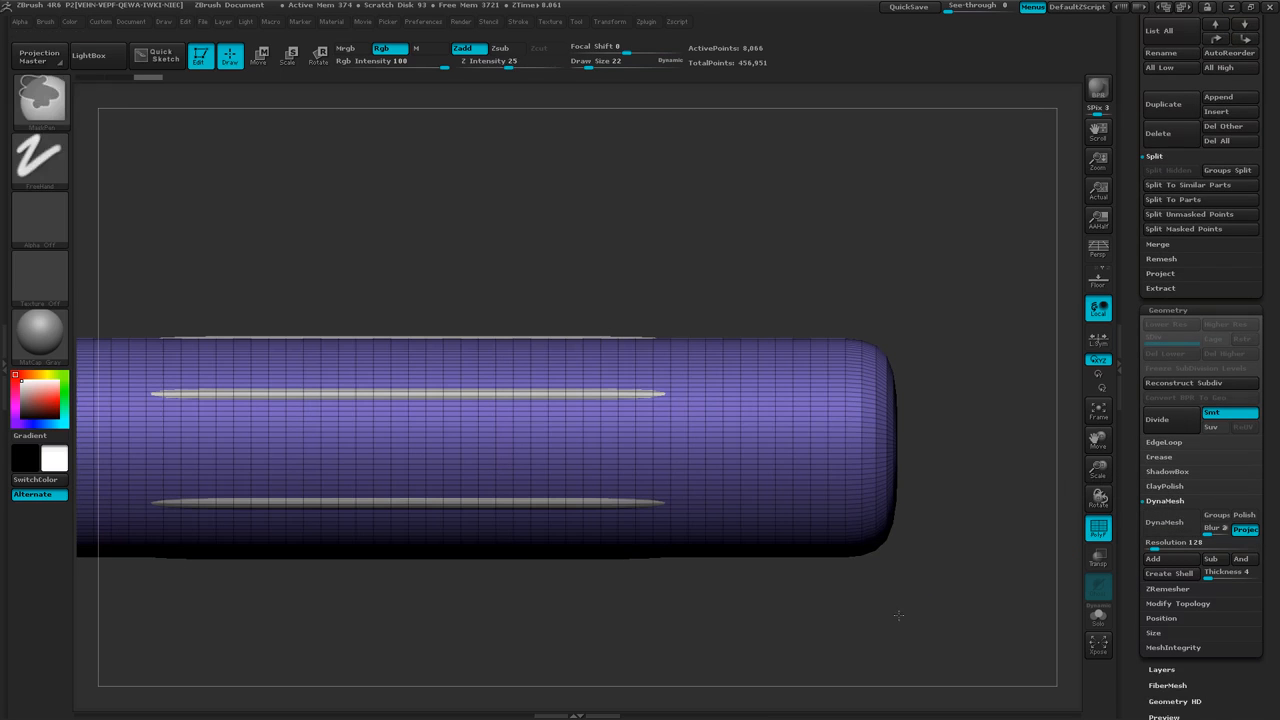
click(1244, 515)
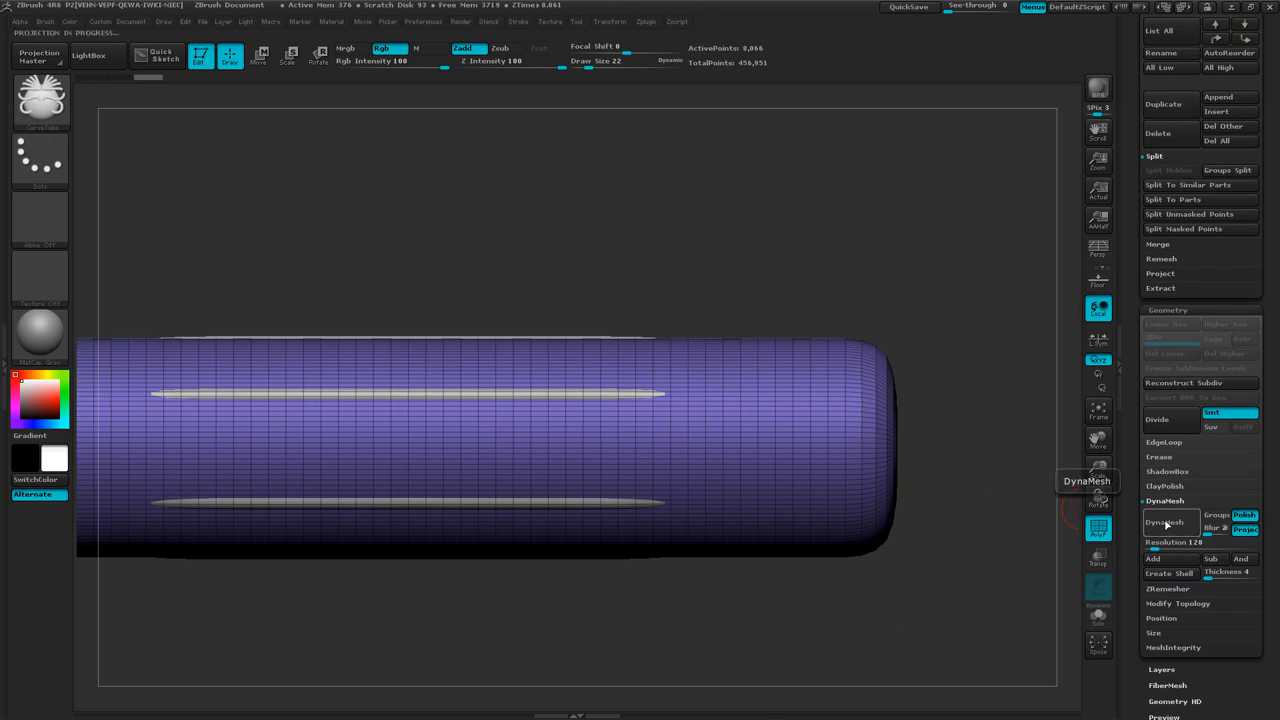
- Try remeshing the core cylinder with DynaMesh at resolutions 128 and 256, and undo the results
click(1168, 522)
drag(862, 591, 866, 599)
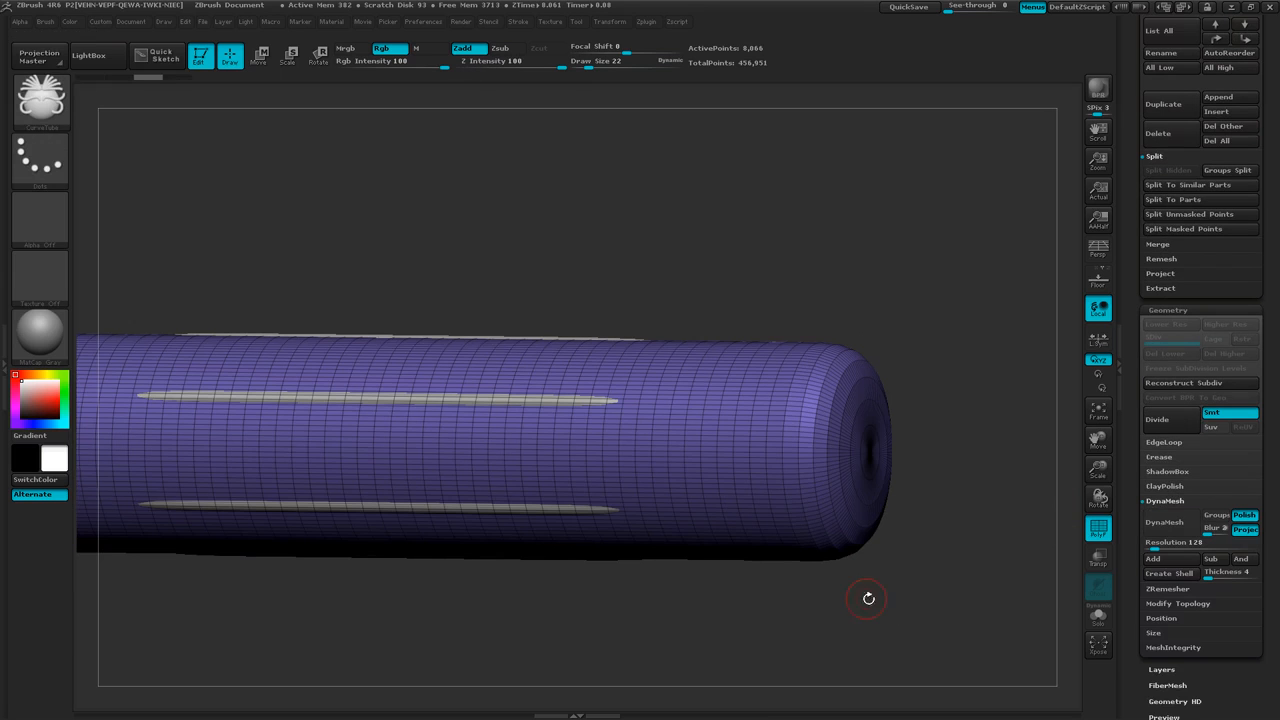
click(1168, 546)
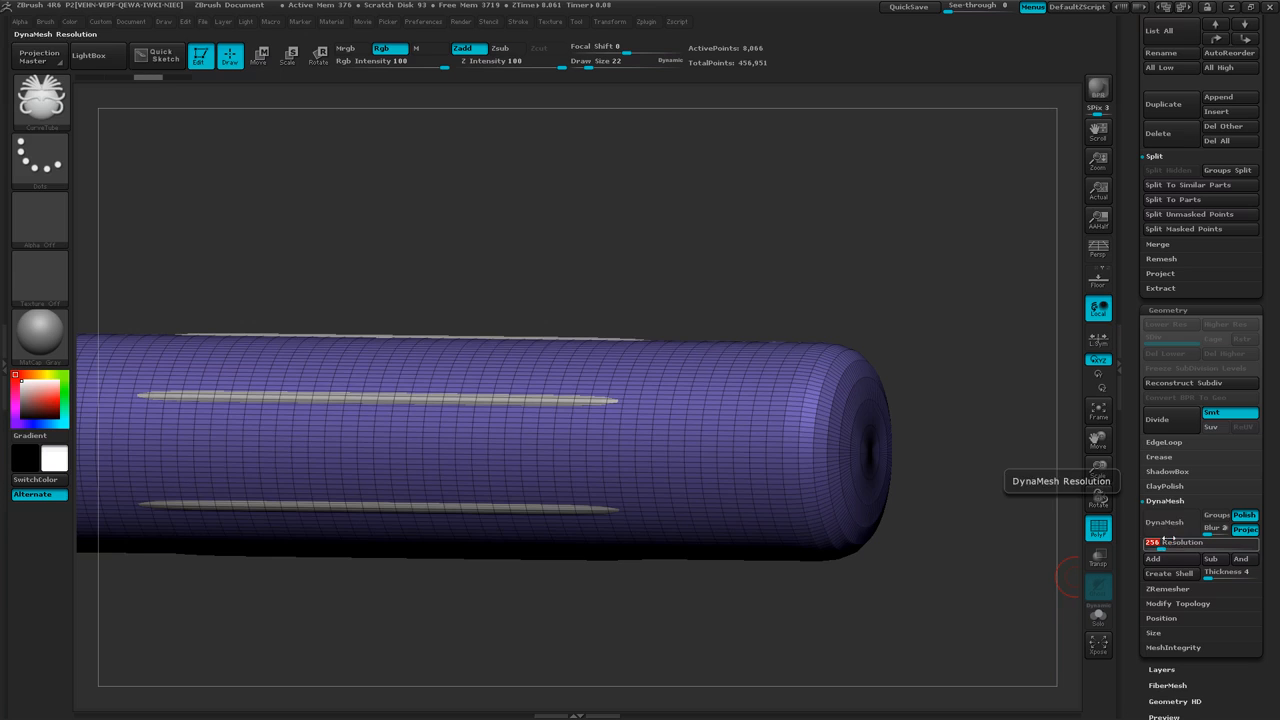
click(1170, 528)
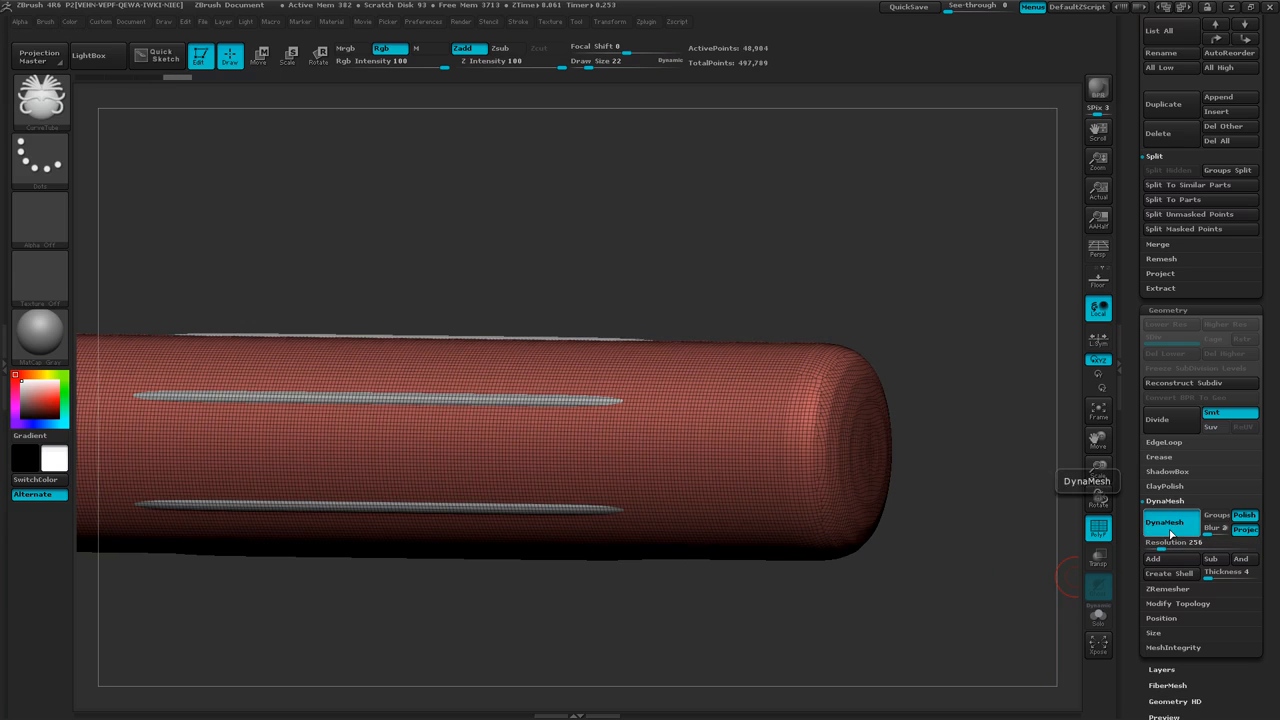
key(ctrl+z)
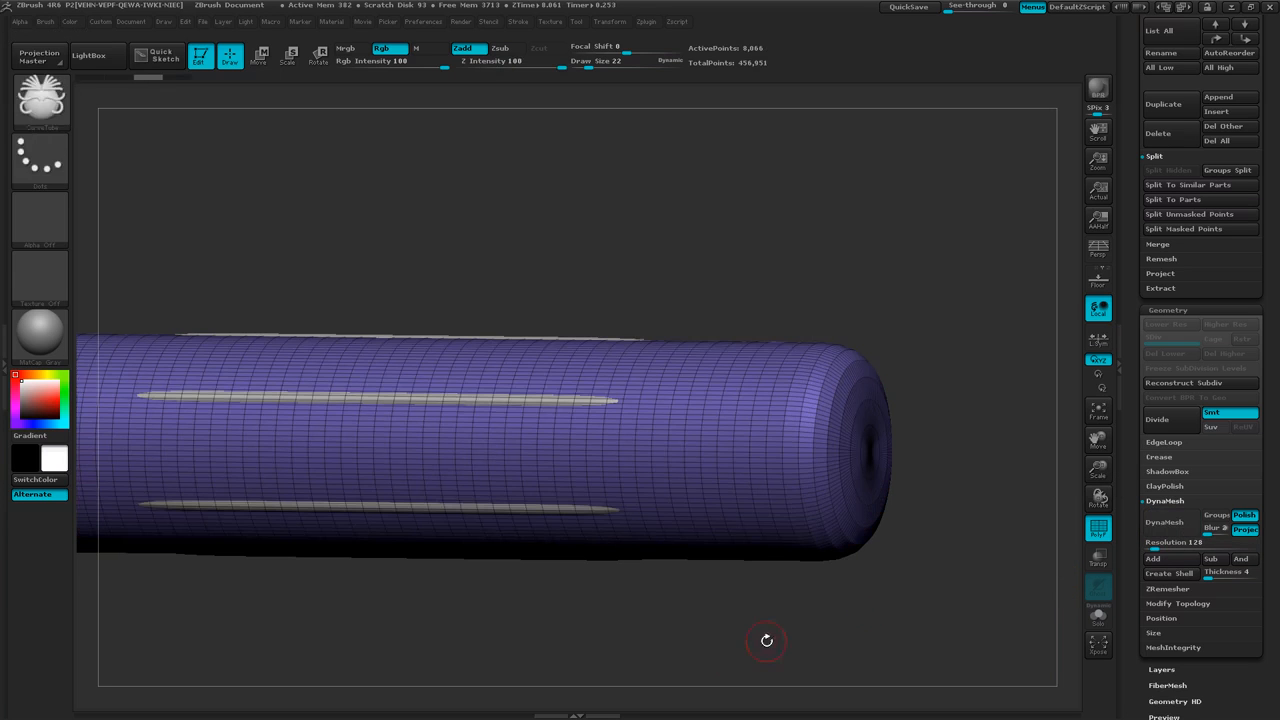
- Clip the core cylinder with a vertical ClipCurve cut near one end, leaving only the end cap beyond the bars
shift+drag(767, 640, 721, 621)
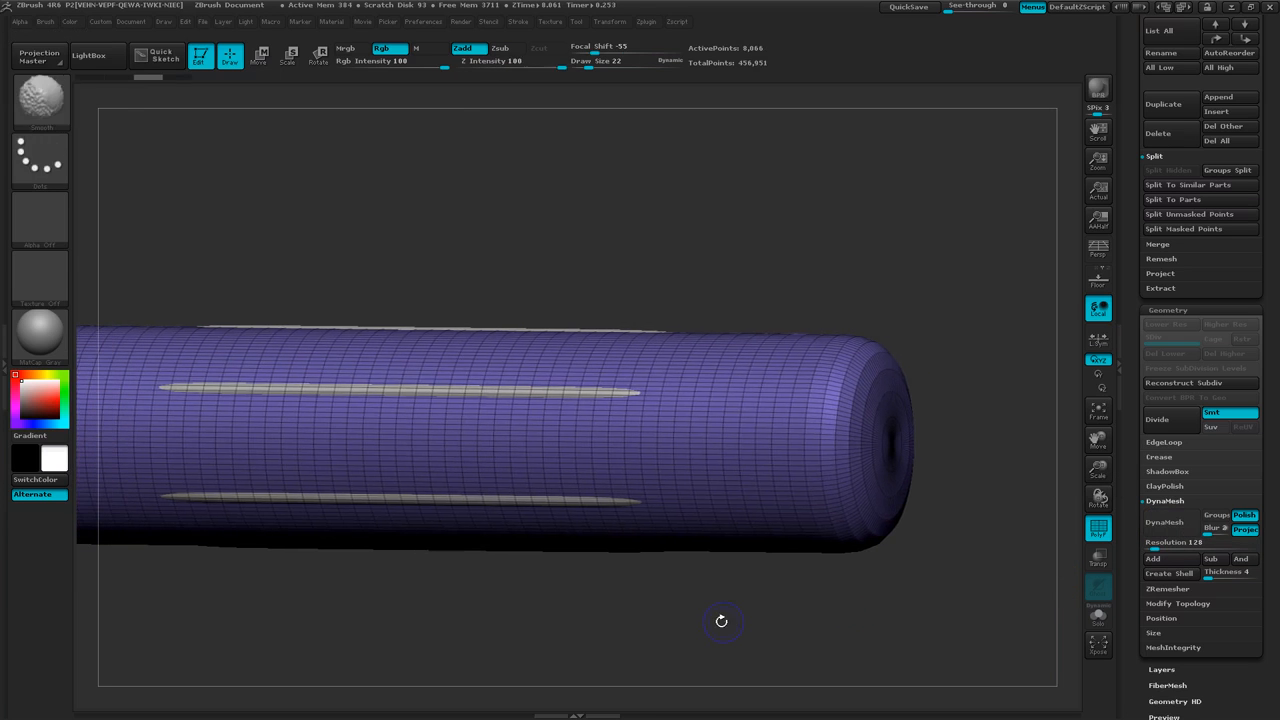
key(f)
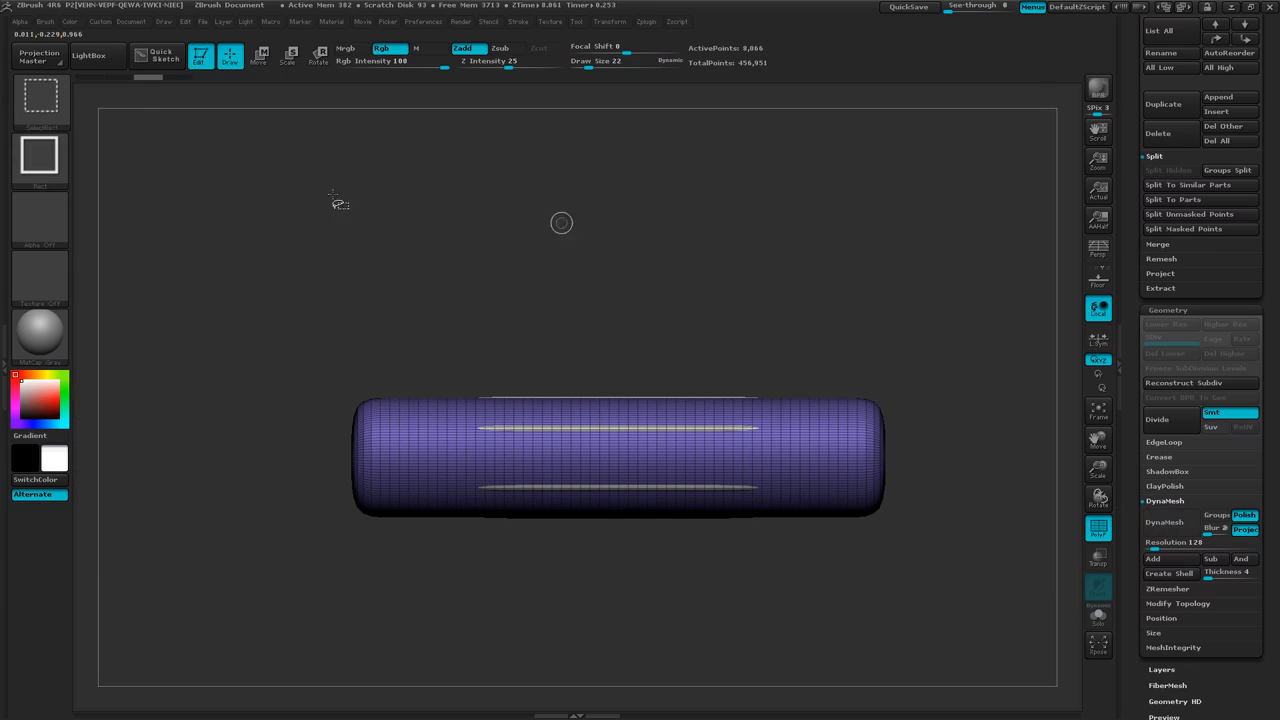
ctrl+shift+click(40, 97)
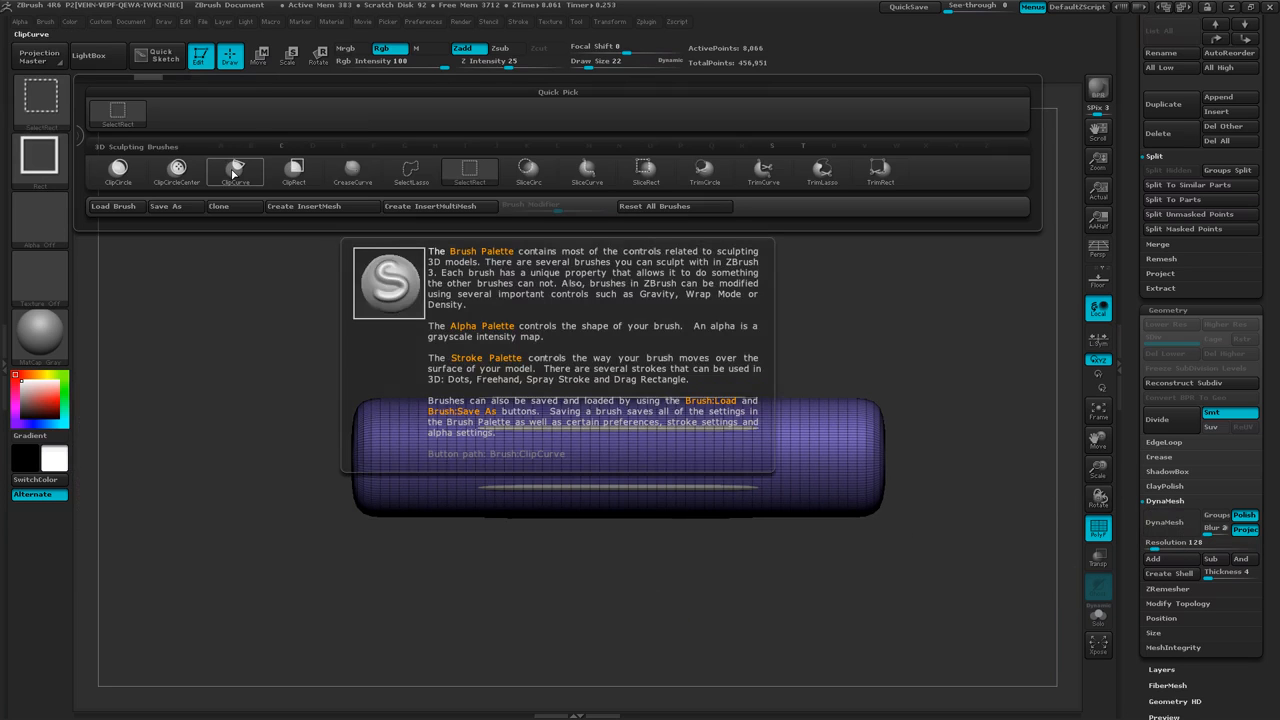
click(234, 173)
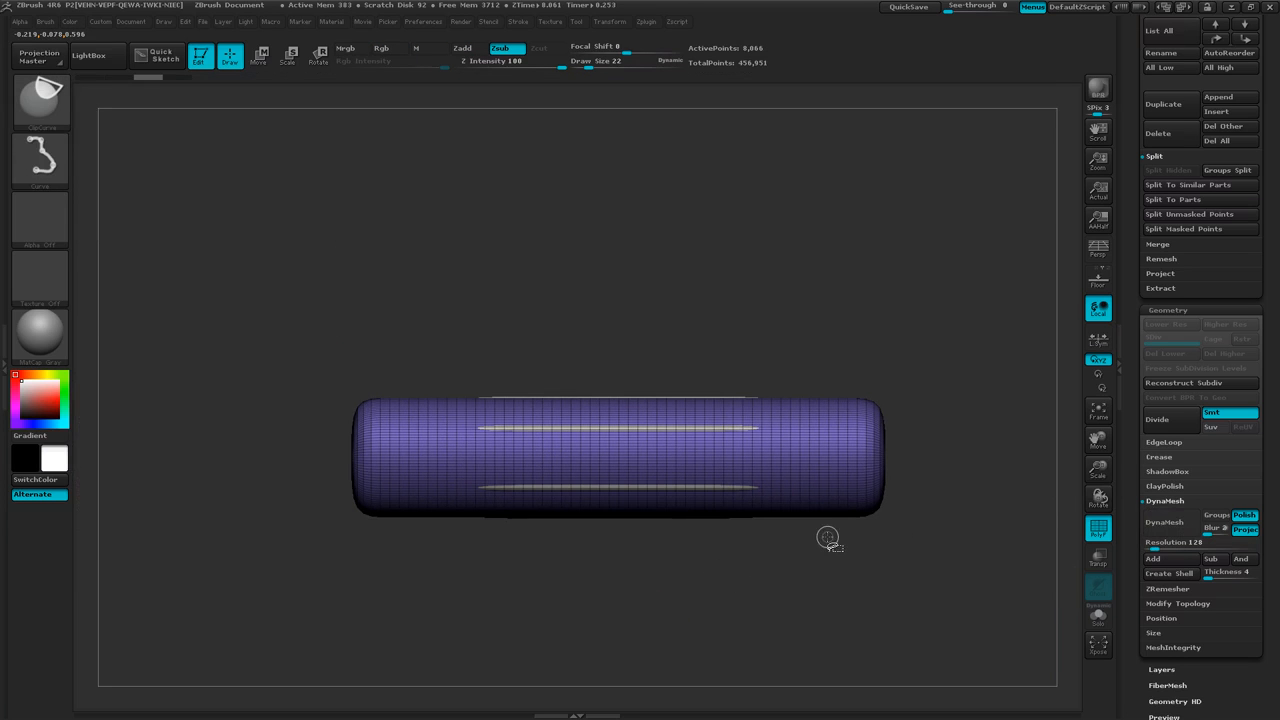
ctrl+shift+drag(831, 537, 827, 290)
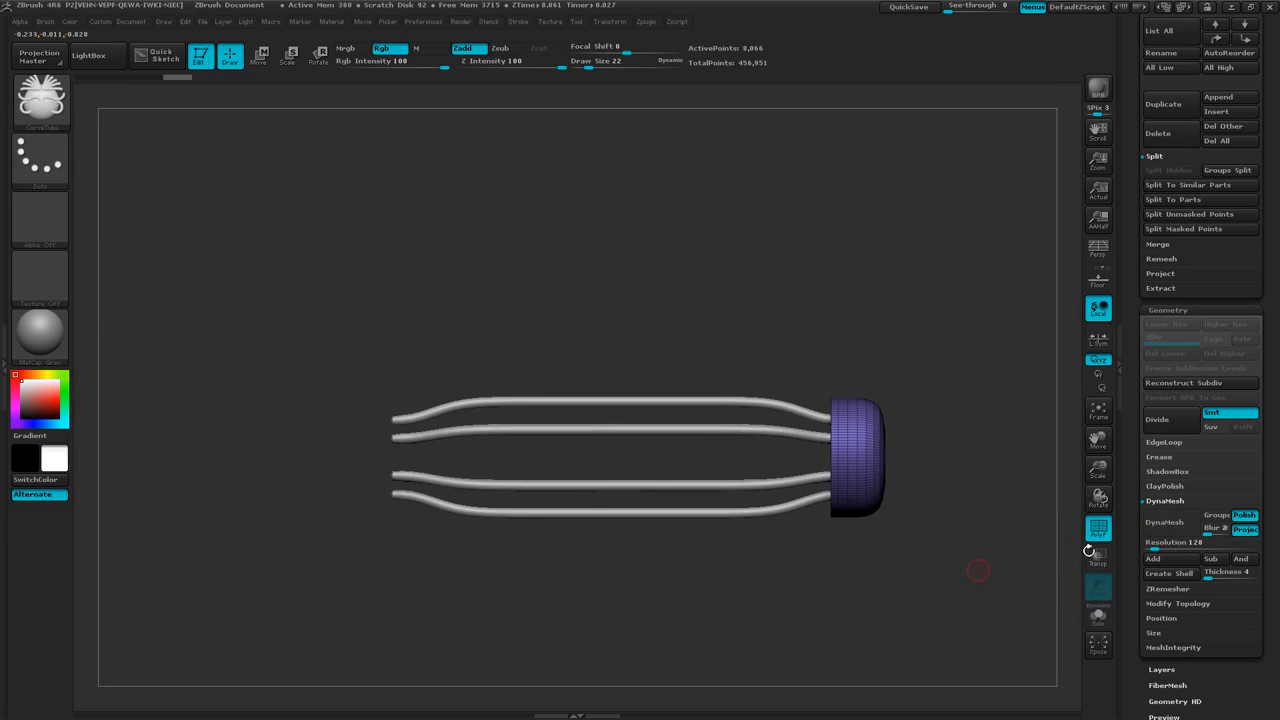
- Try remeshing the clipped end cap with DynaMesh at resolutions 128 and 256, undoing each result
click(1166, 523)
drag(896, 593, 855, 599)
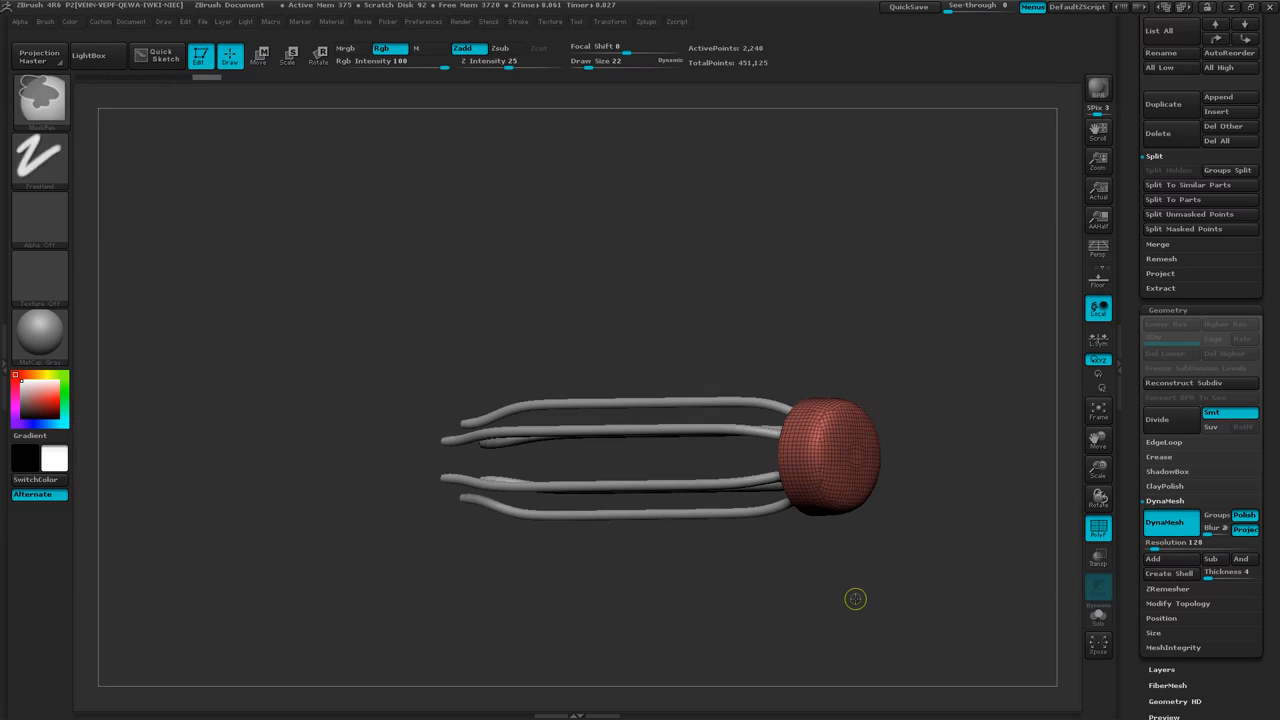
key(ctrl+z)
click(1184, 543)
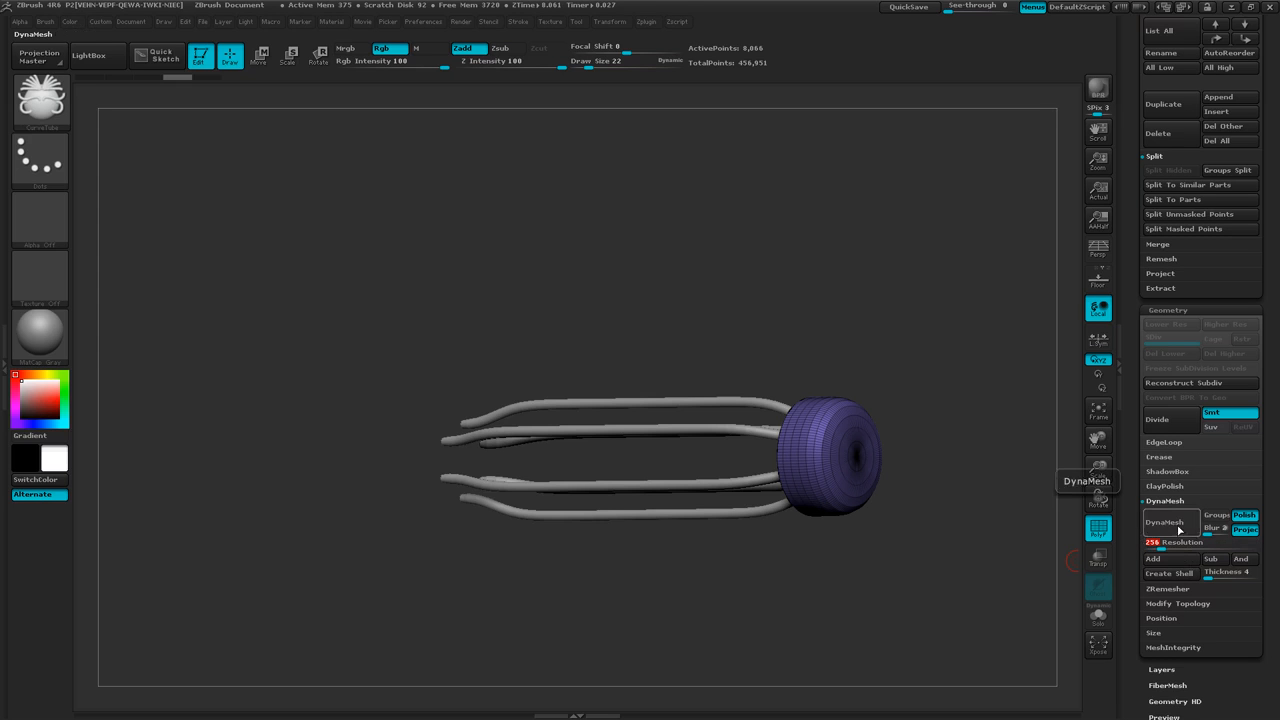
click(1178, 530)
ctrl+right_drag(880, 582, 1024, 593)
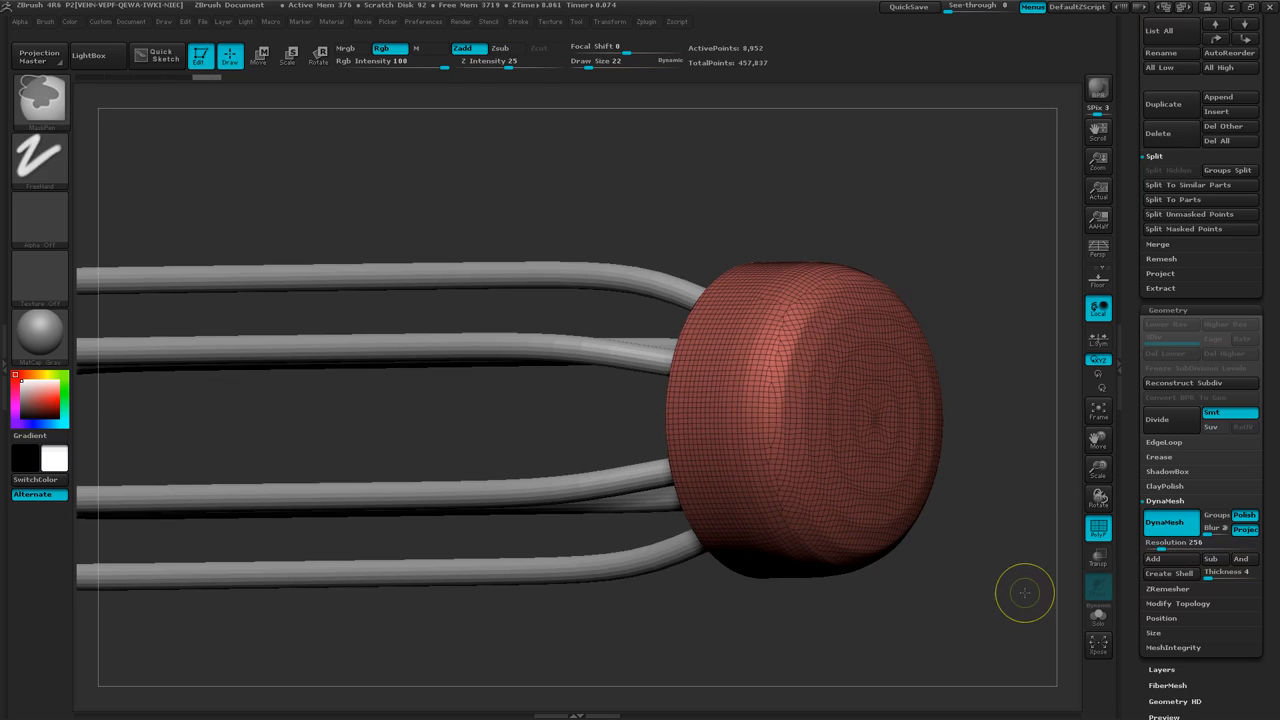
key(ctrl+z)
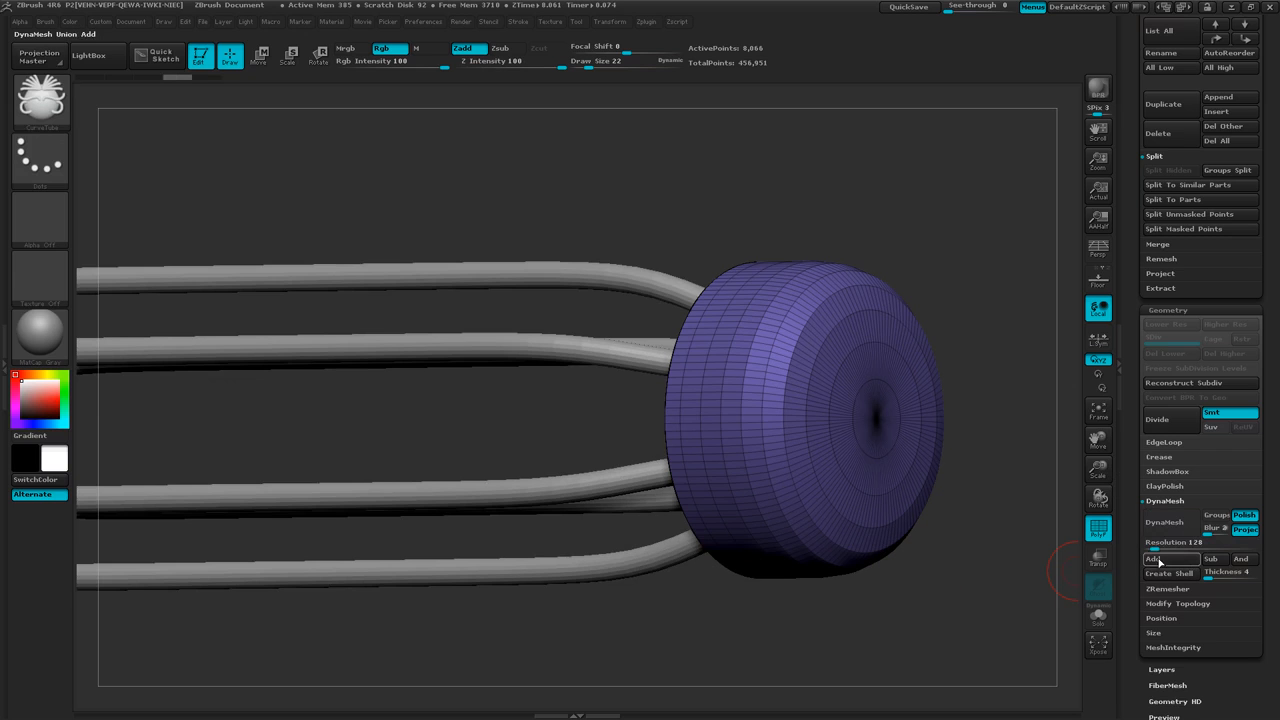
- Try remeshing the end cap with DynaMesh at resolution 512 with Project enabled, and undo it
click(1184, 543)
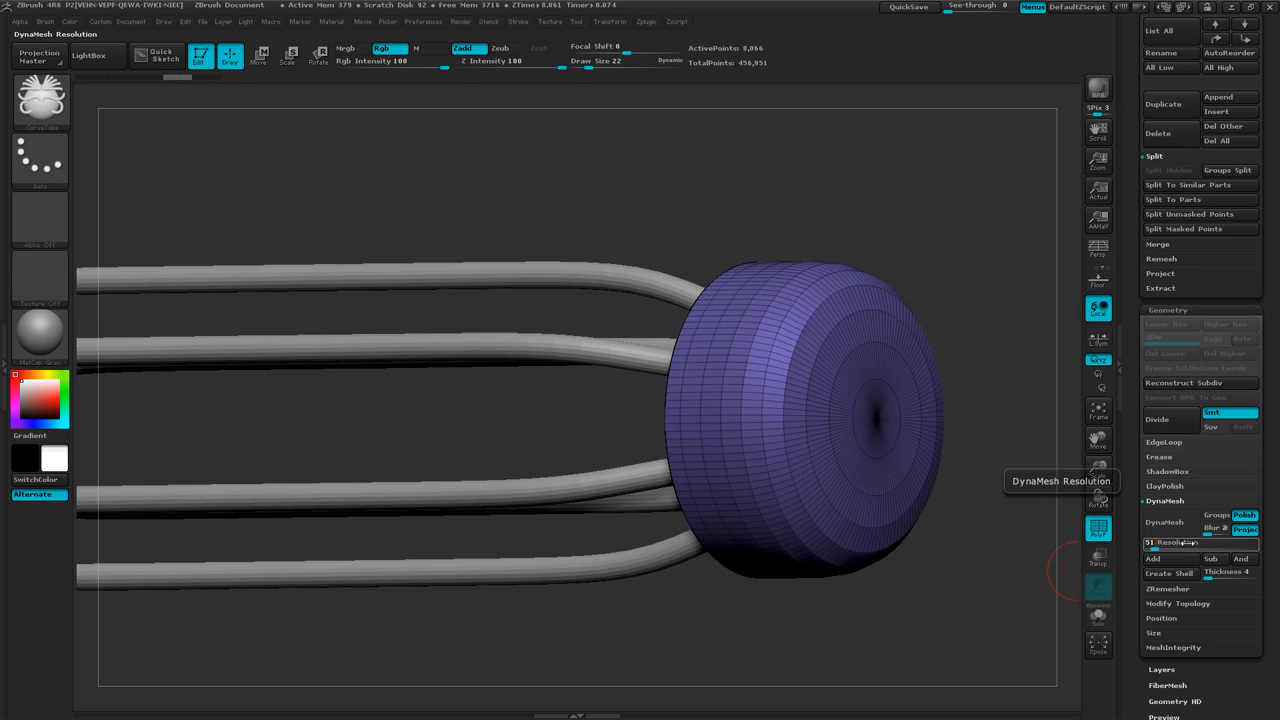
click(1164, 522)
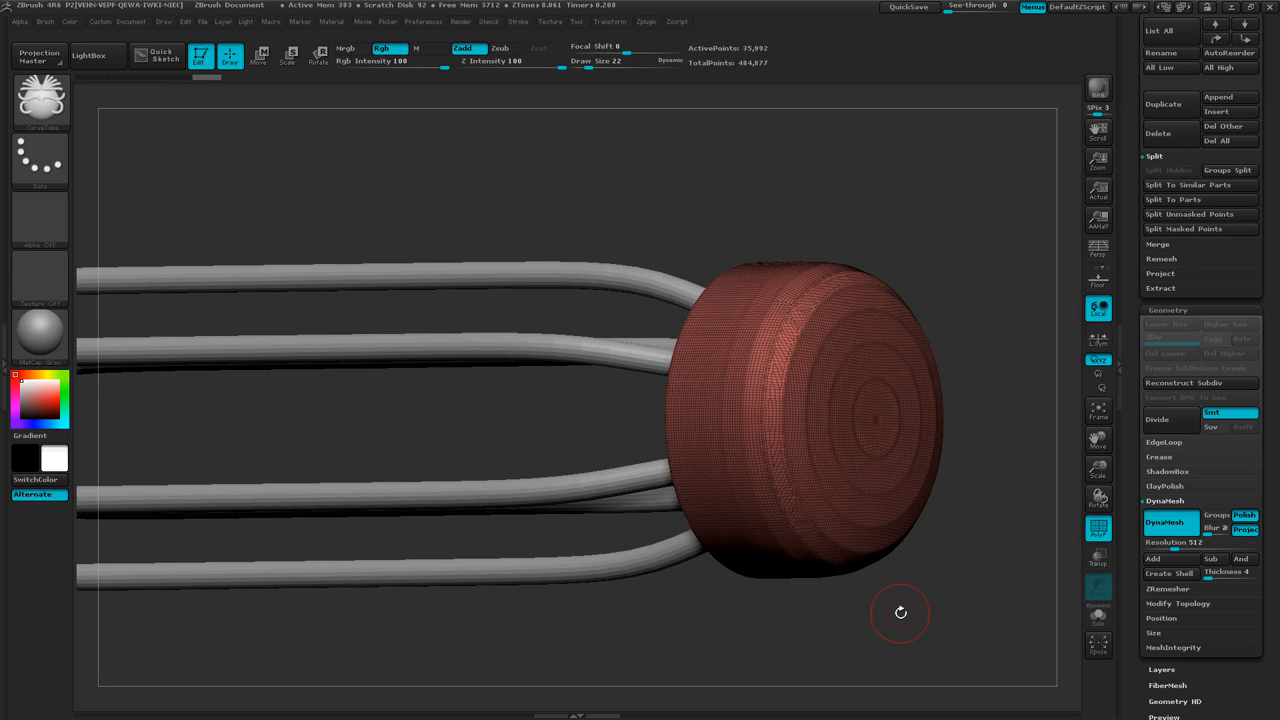
drag(916, 596, 914, 614)
key(ctrl+z)
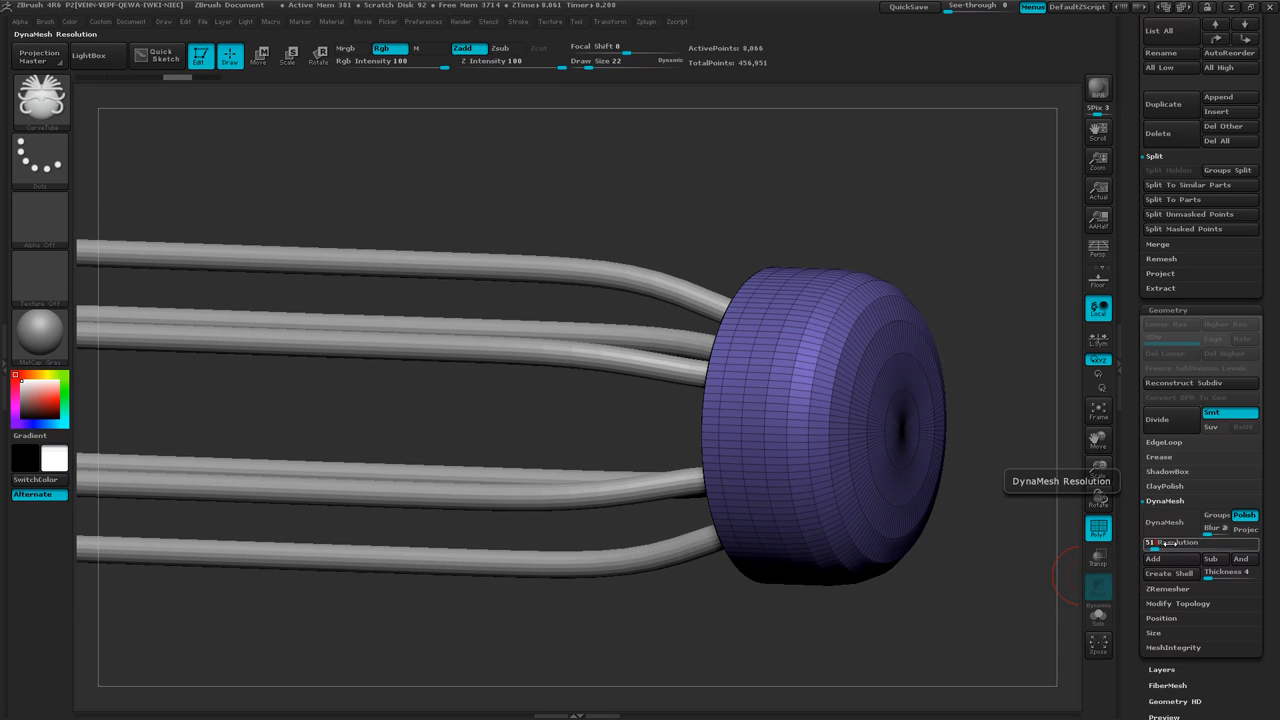
- Remesh the end cap with DynaMesh at resolution 512 with Project off and Polish on, and turn off PolyFrame
click(1158, 523)
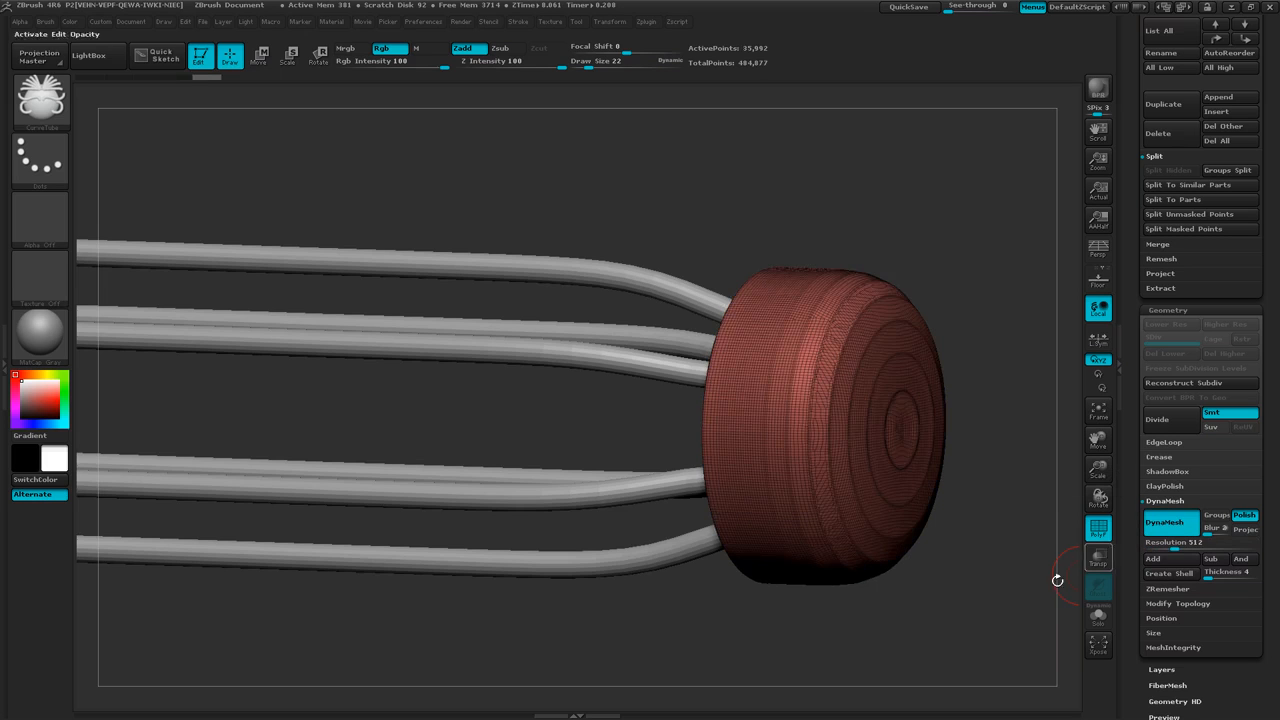
mouse_move(878, 661)
mouse_down()
mouse_move(849, 622)
mouse_move(857, 549)
mouse_up()
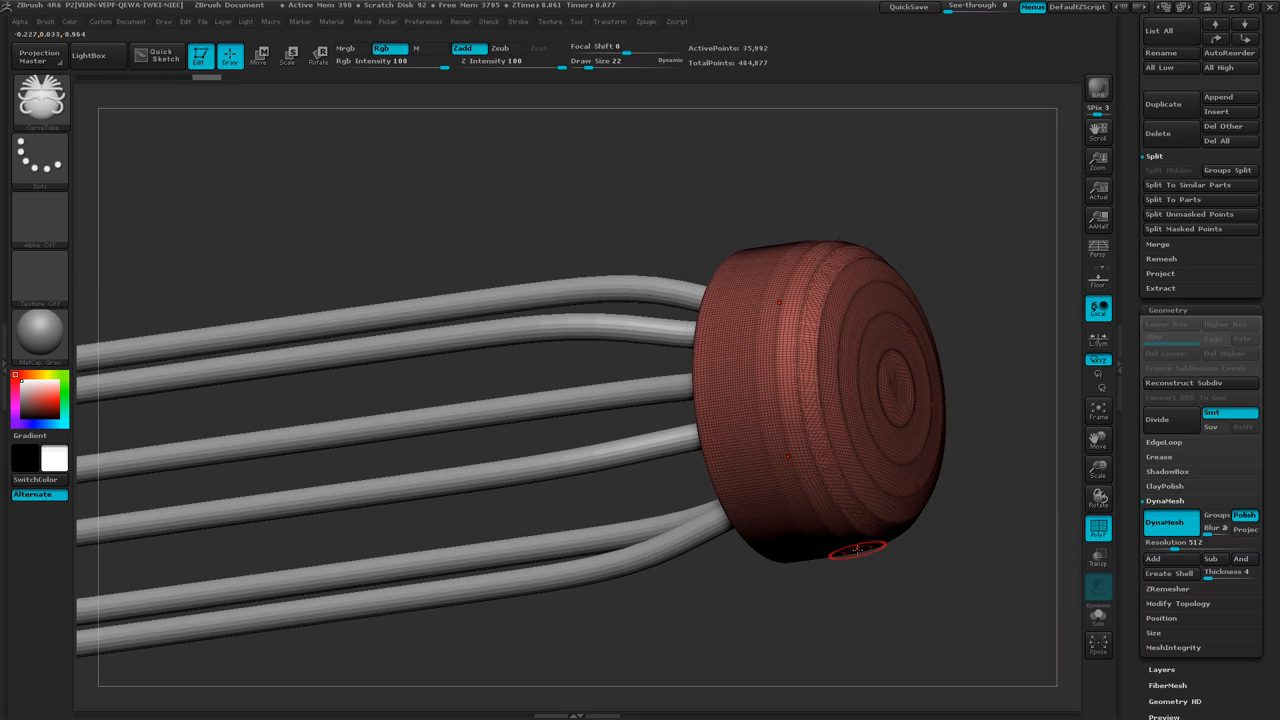
key(shift+f)
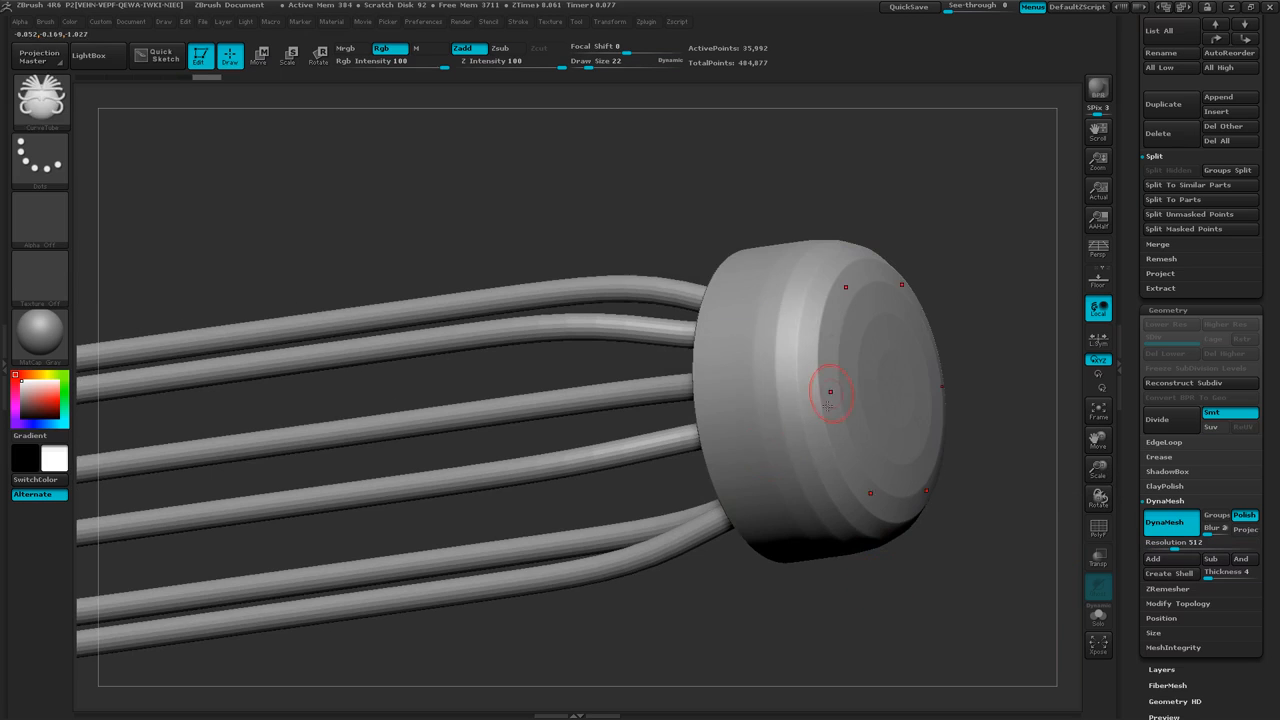
- Set the radial symmetry count to 24 for sculpting around the end cap
drag(906, 614, 904, 580)
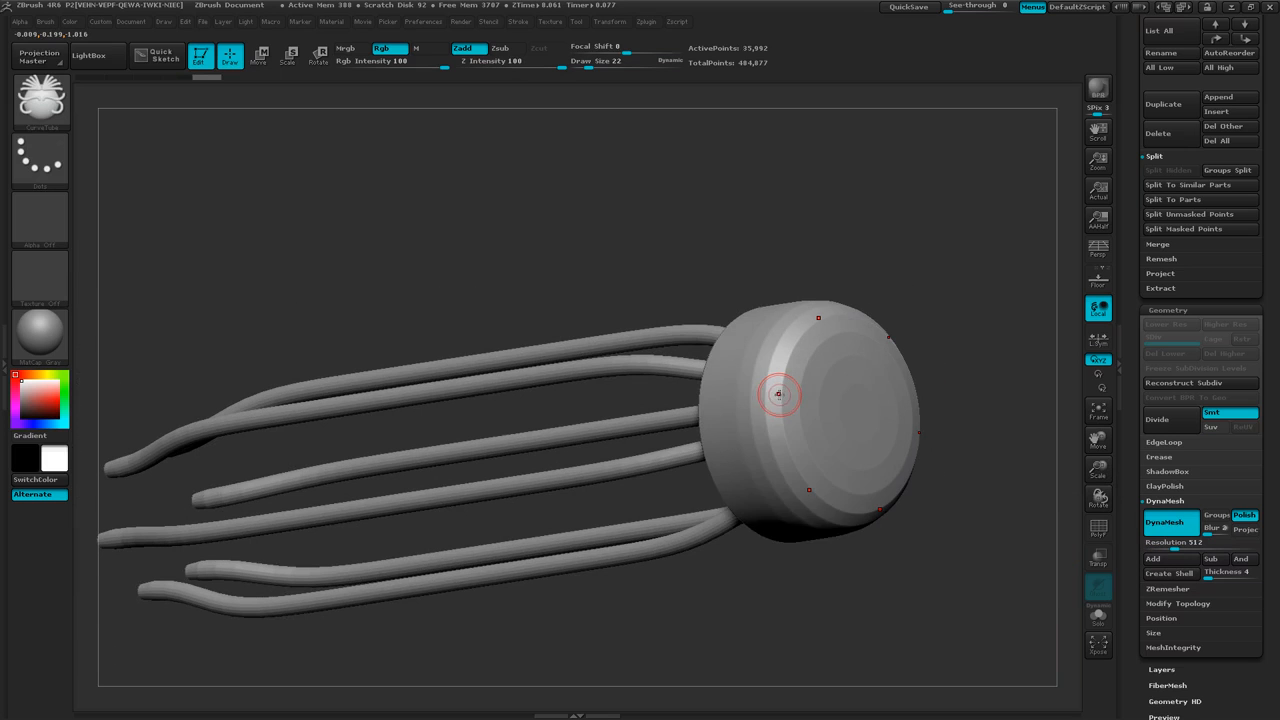
key(space)
click(775, 451)
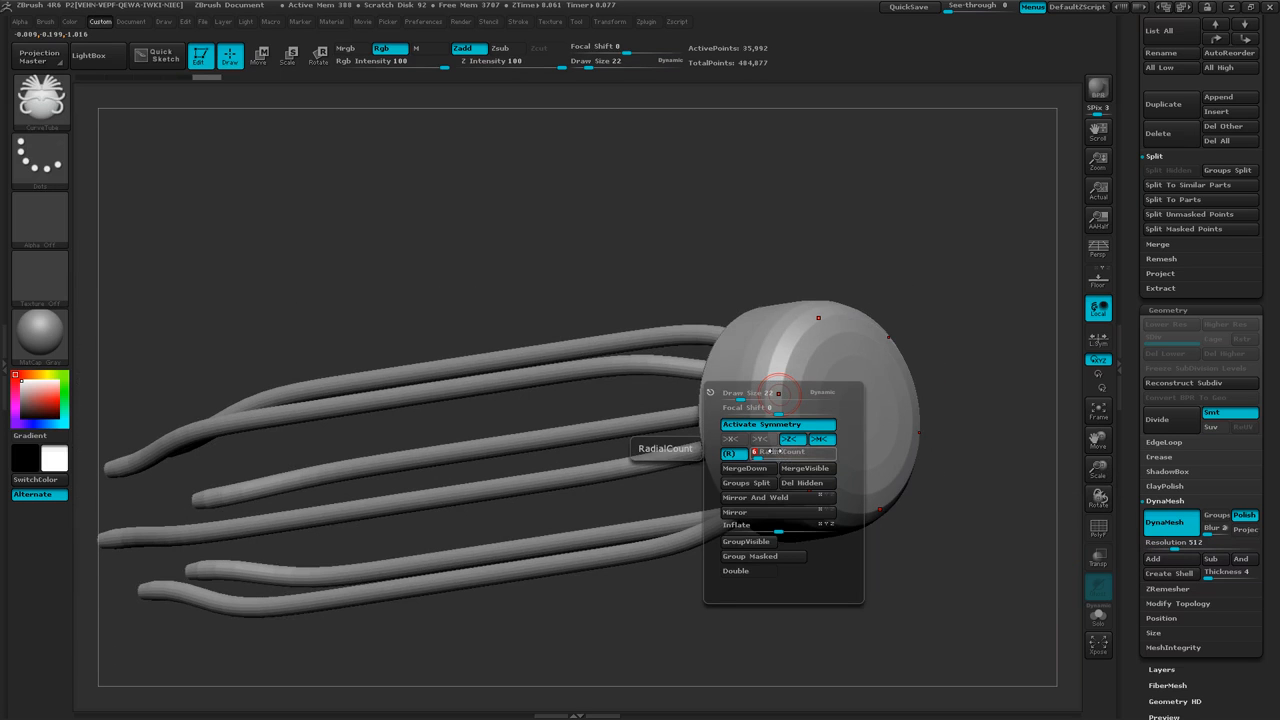
text(24)
key(Return)
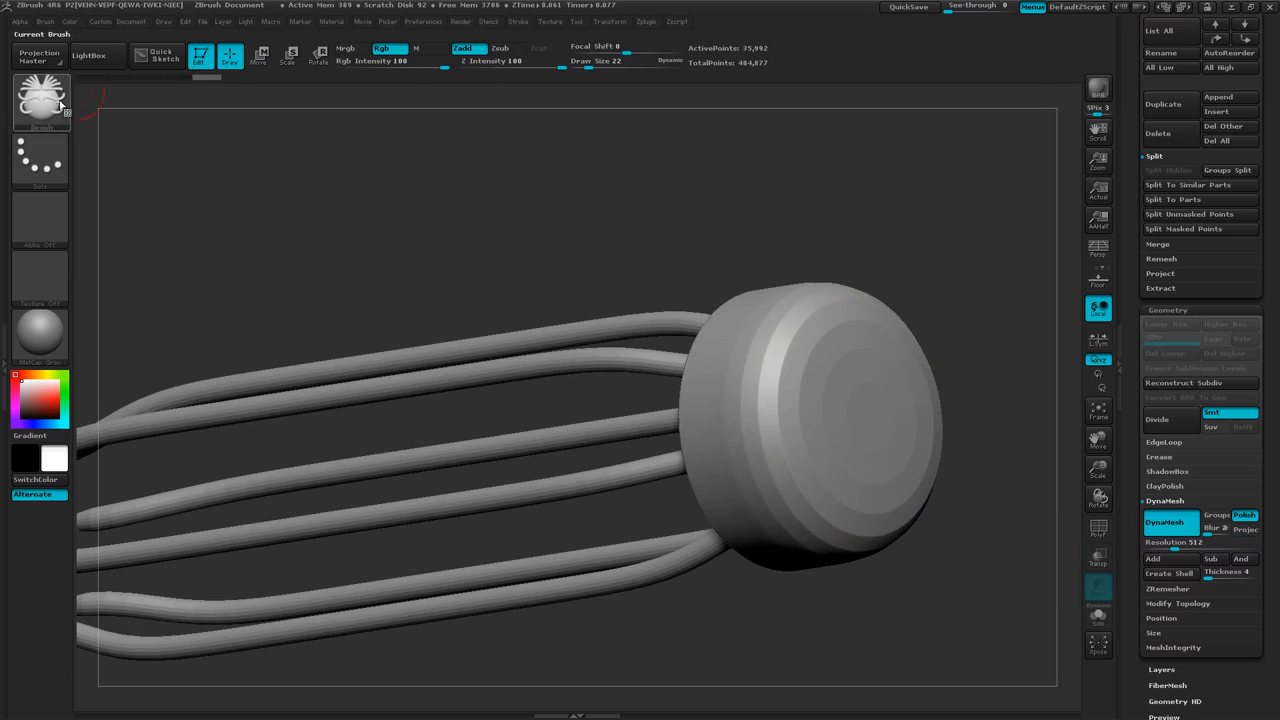
- Select the Standard brush for the end cap and minimize the expired timer window
click(57, 107)
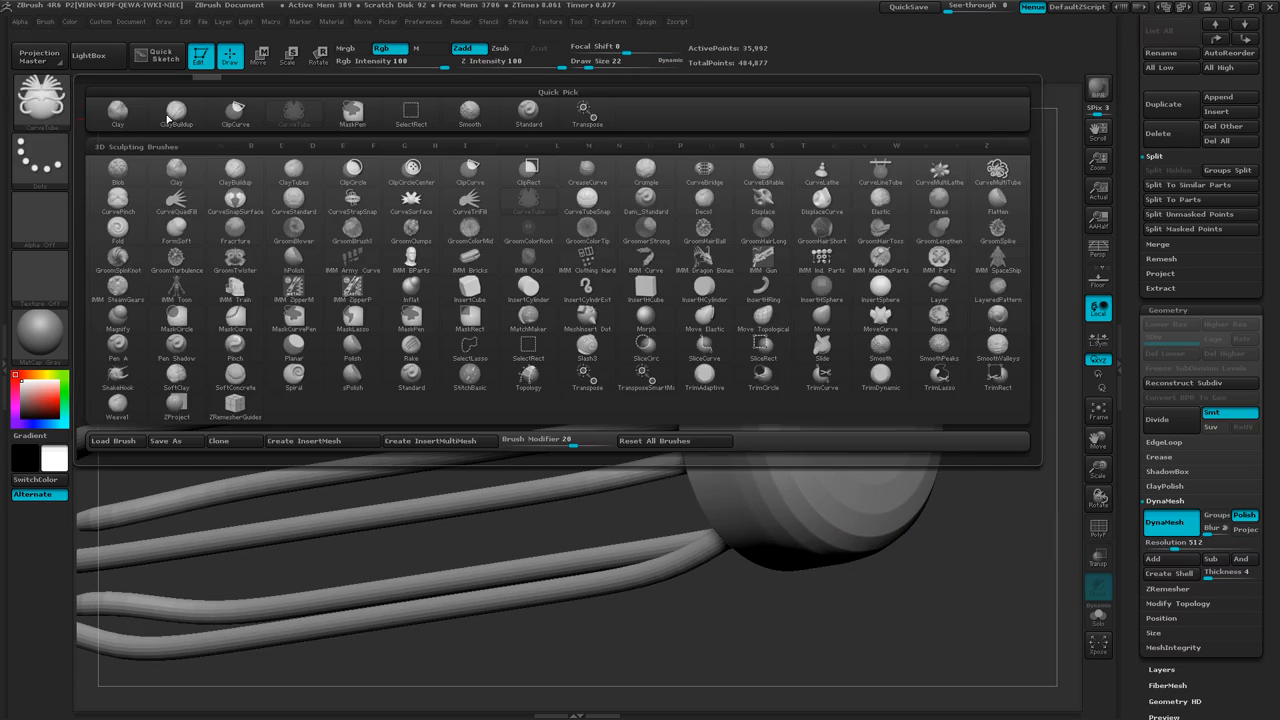
click(528, 110)
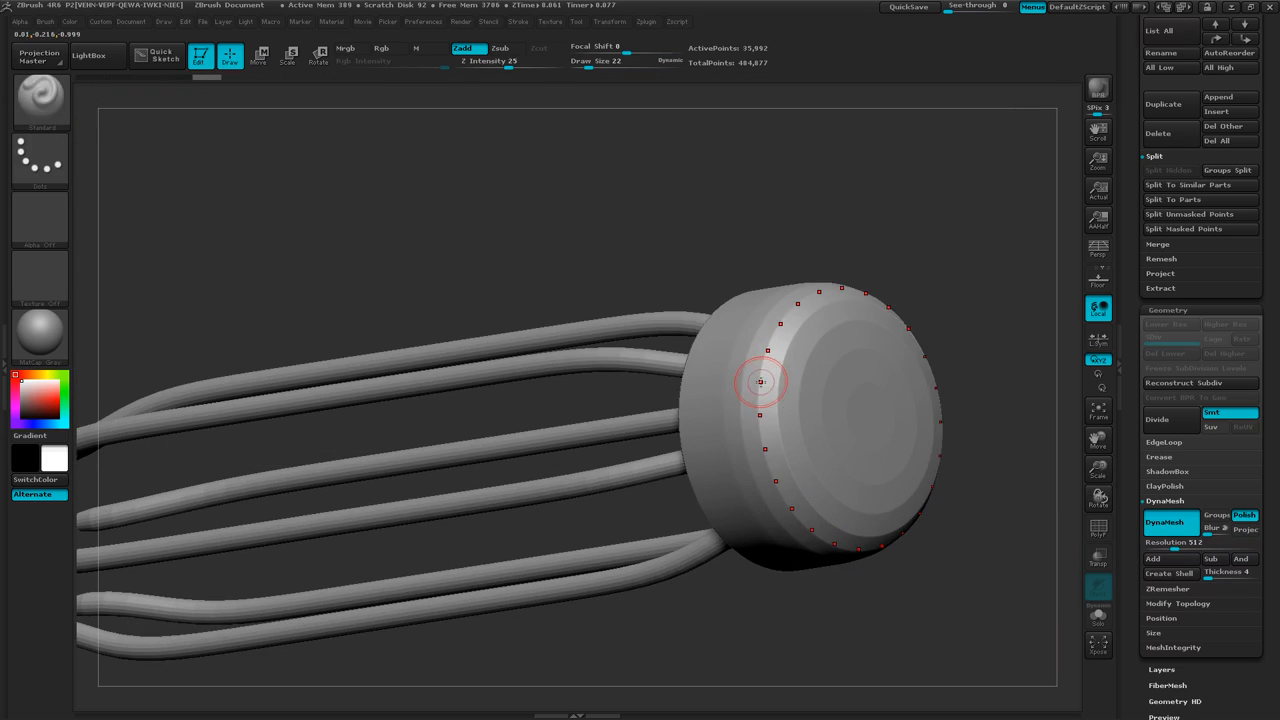
key(shift)
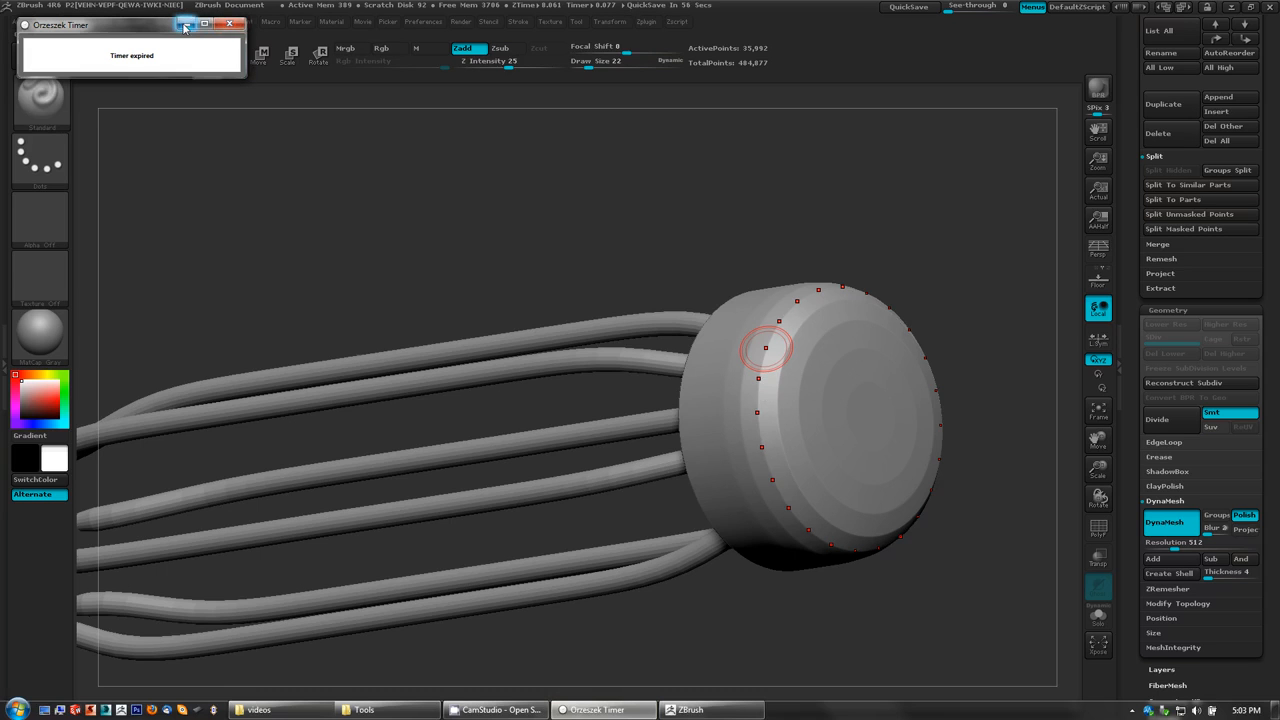
click(186, 25)
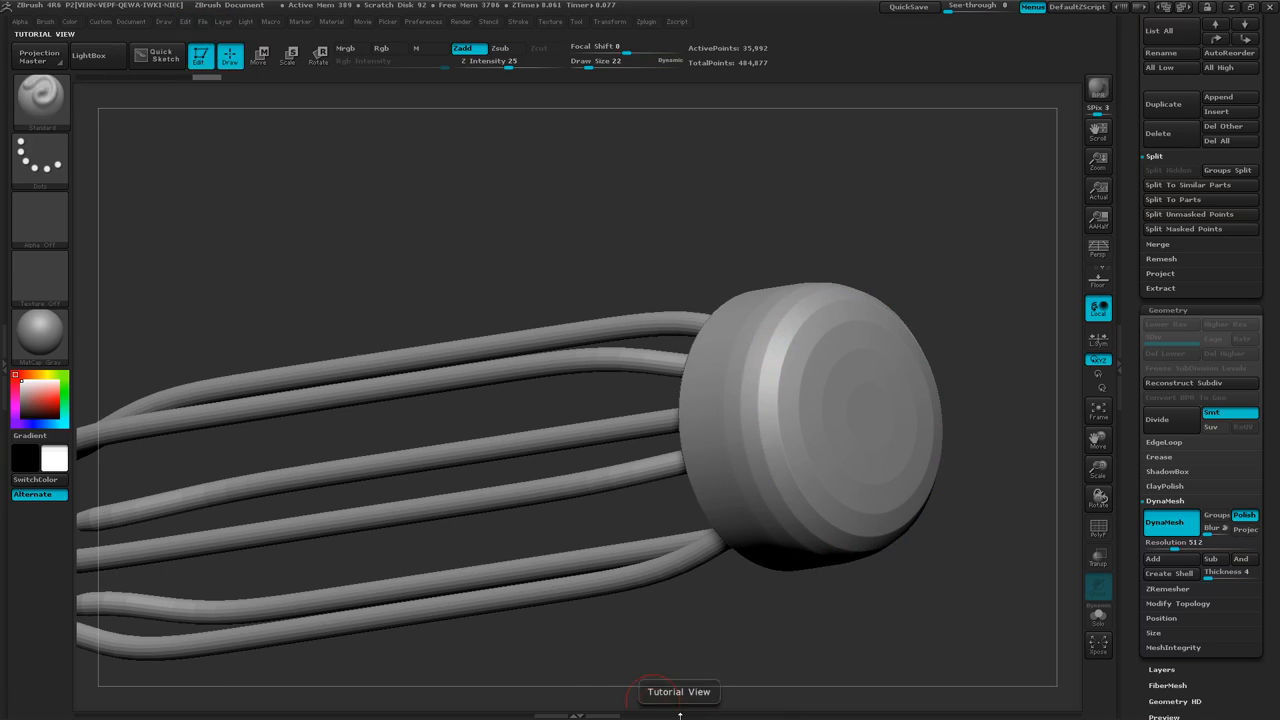